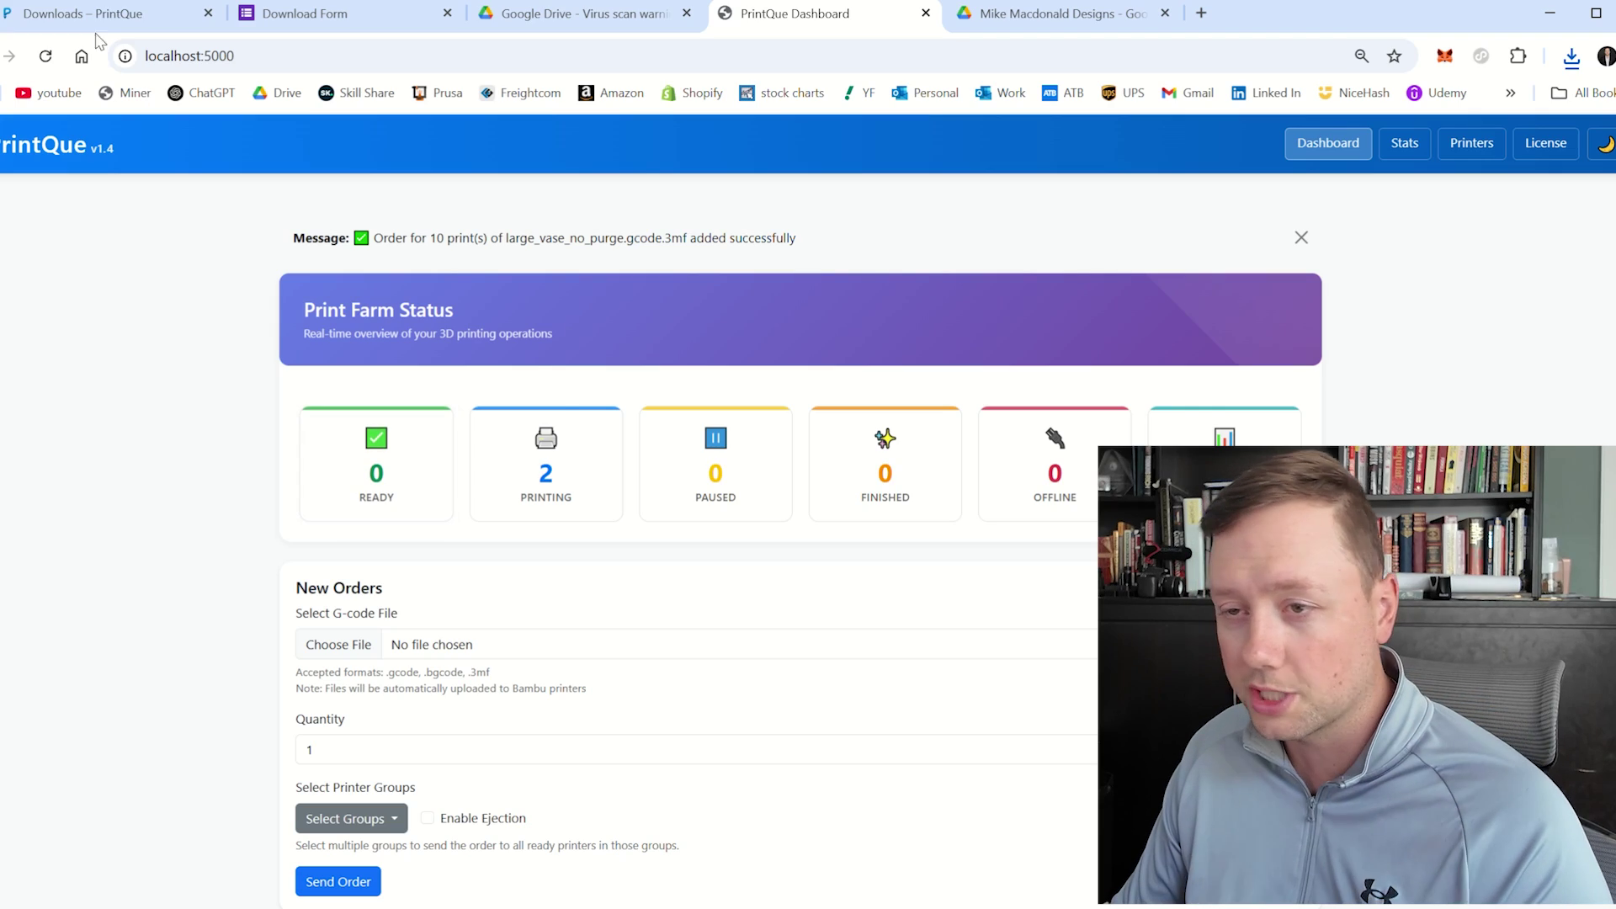
Switch to the PrintQue Downloads page and highlight the Bambu A1 Tilt Kit download link.
left_click(95, 15)
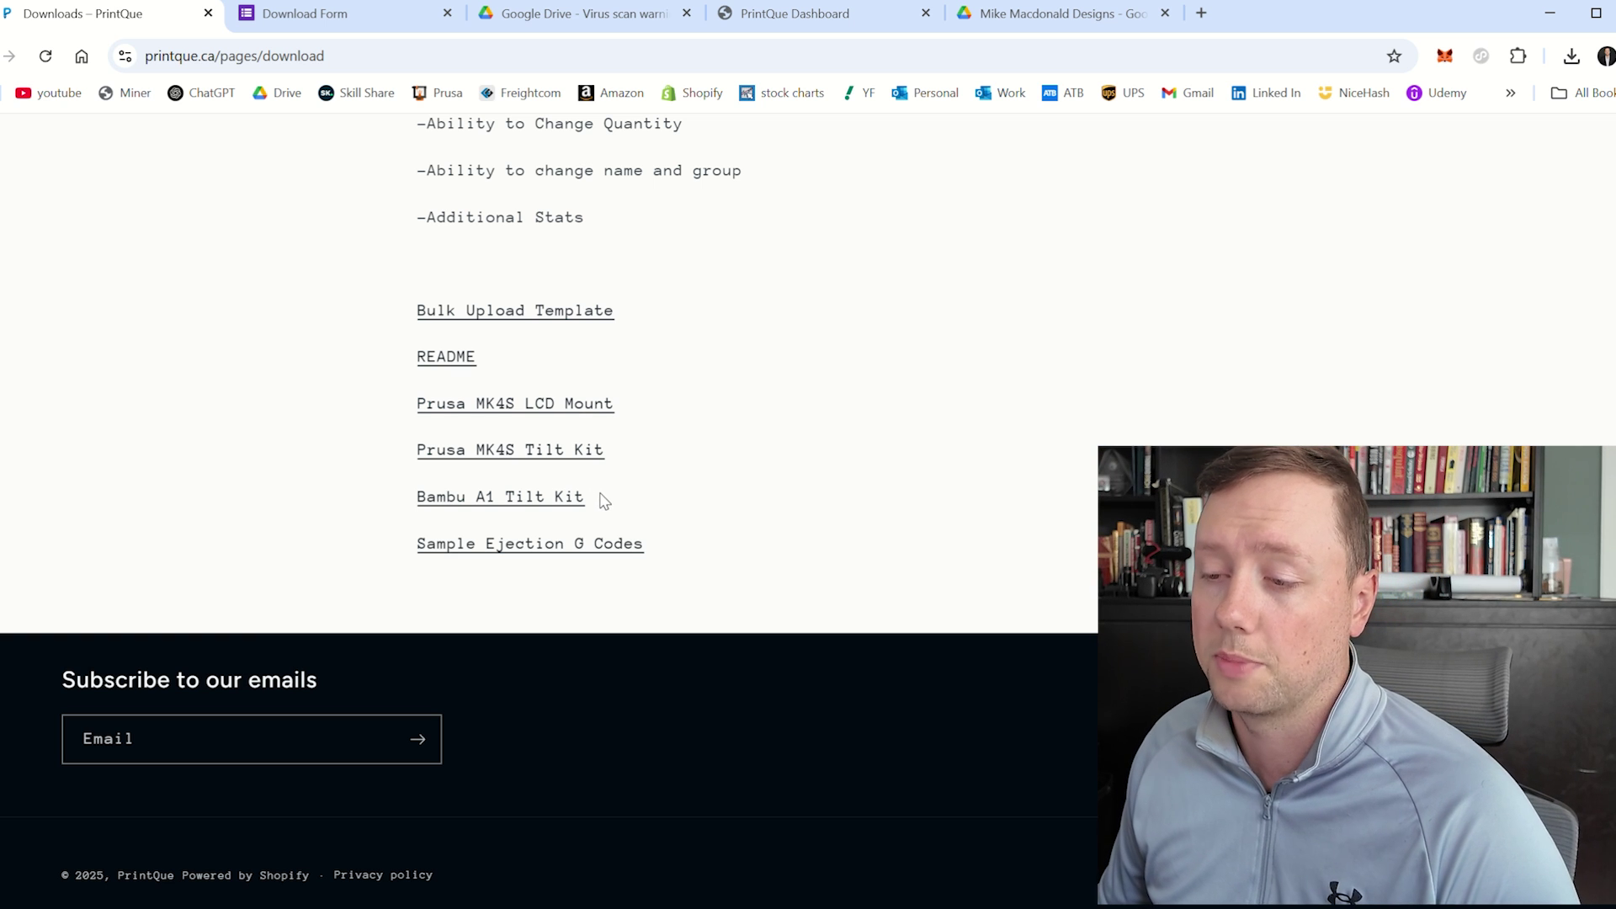
left_click_drag(605, 502, 396, 505)
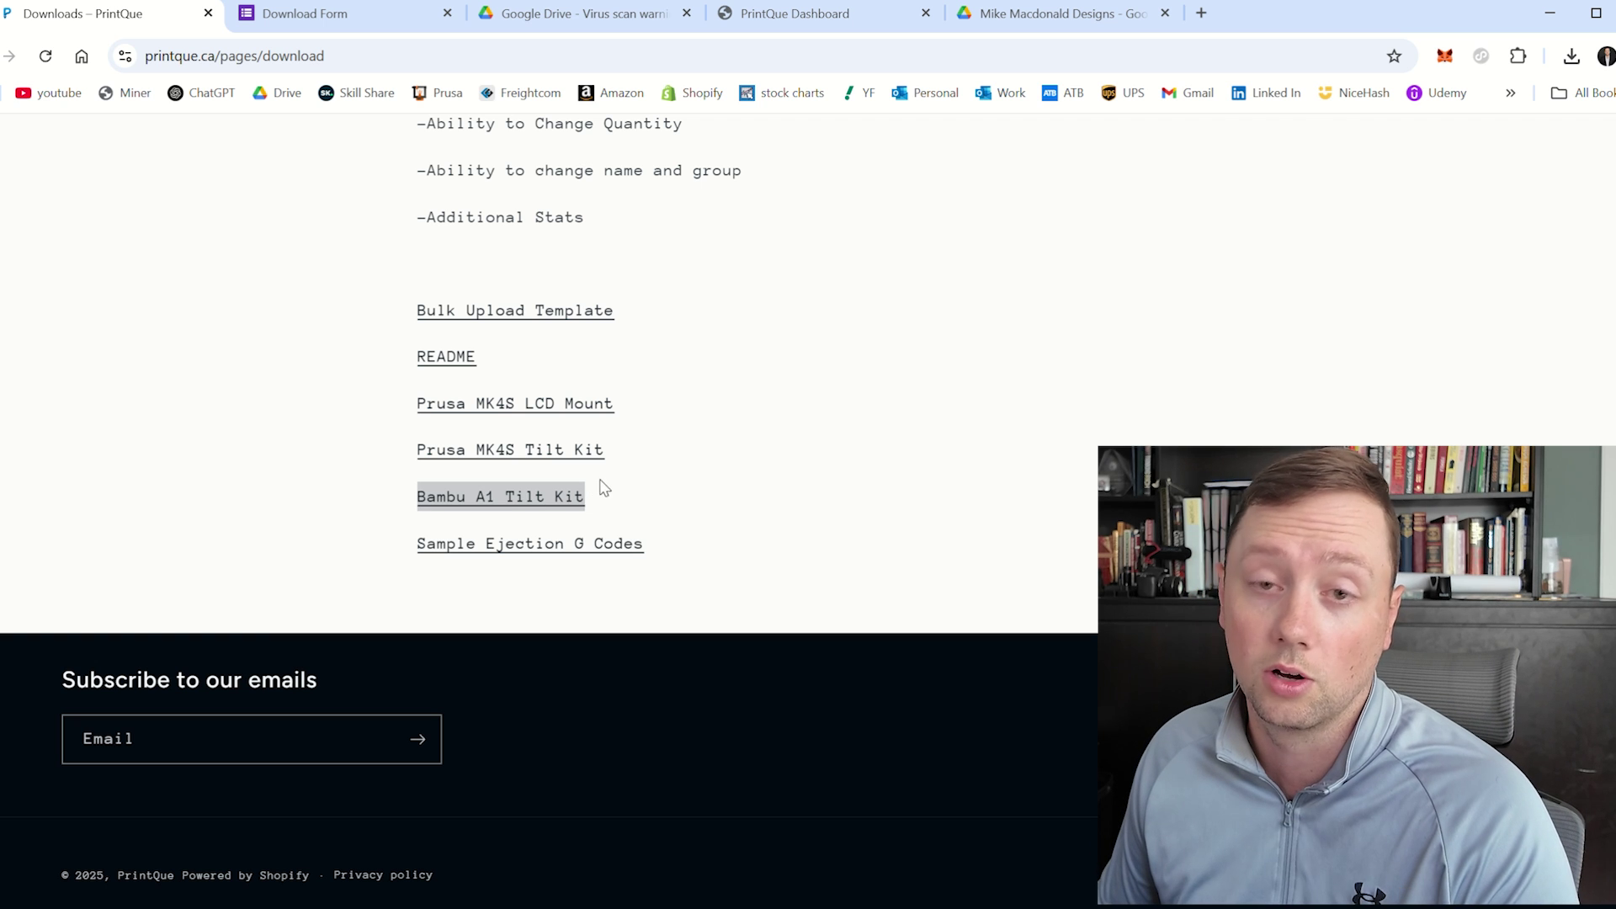
scroll(633, 494, "up", 3)
scroll(634, 493, "up", 4)
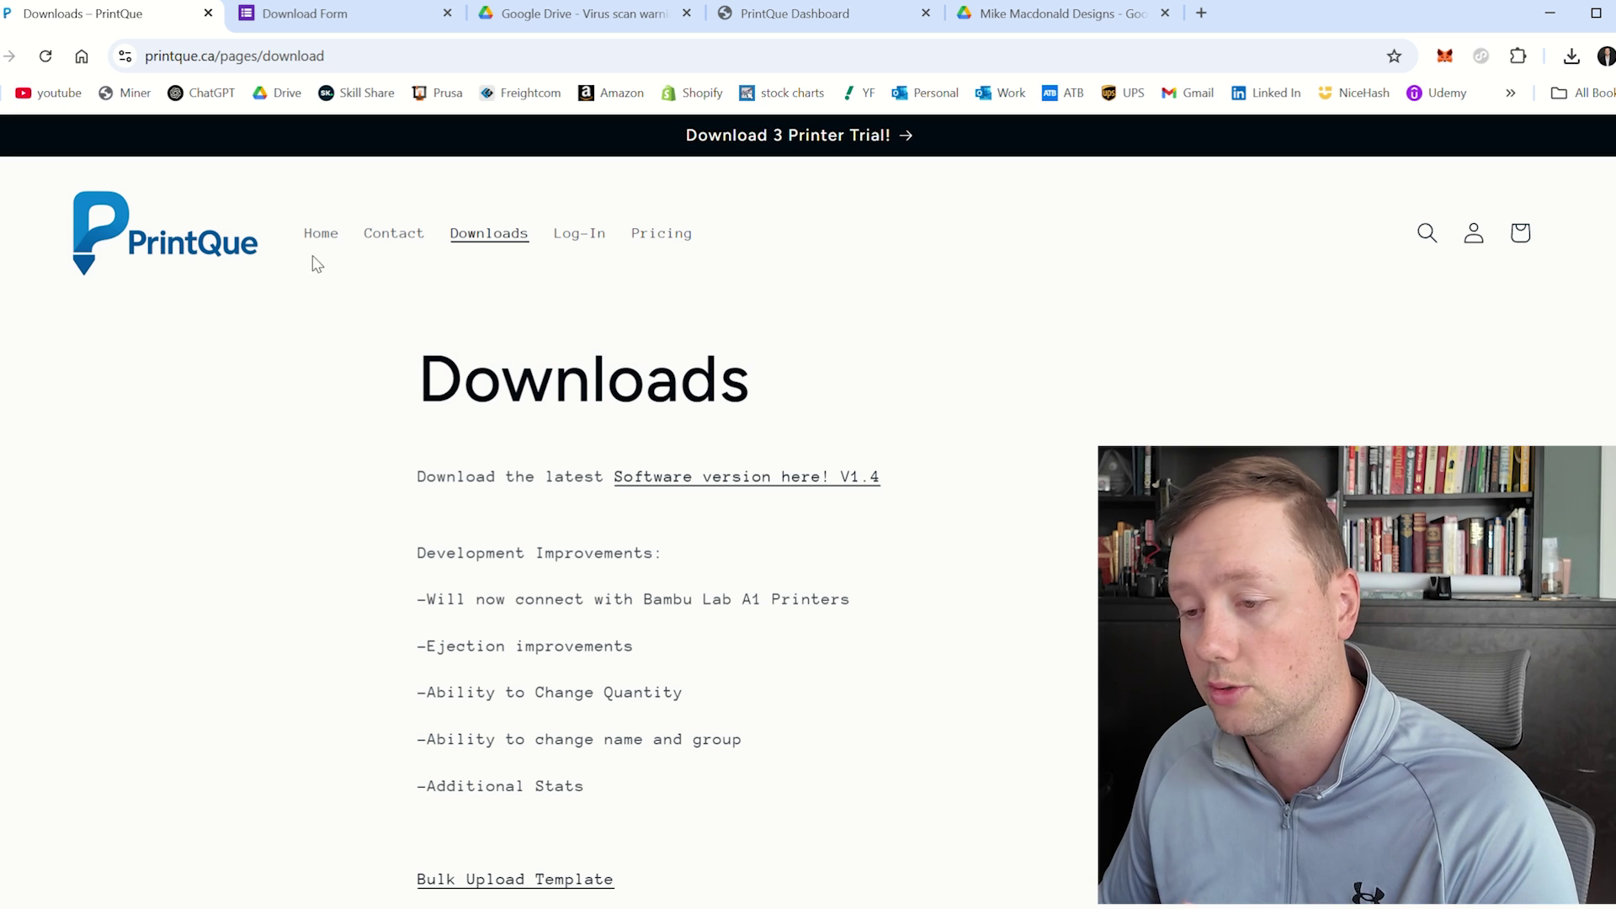
scroll(736, 509, "down", 6)
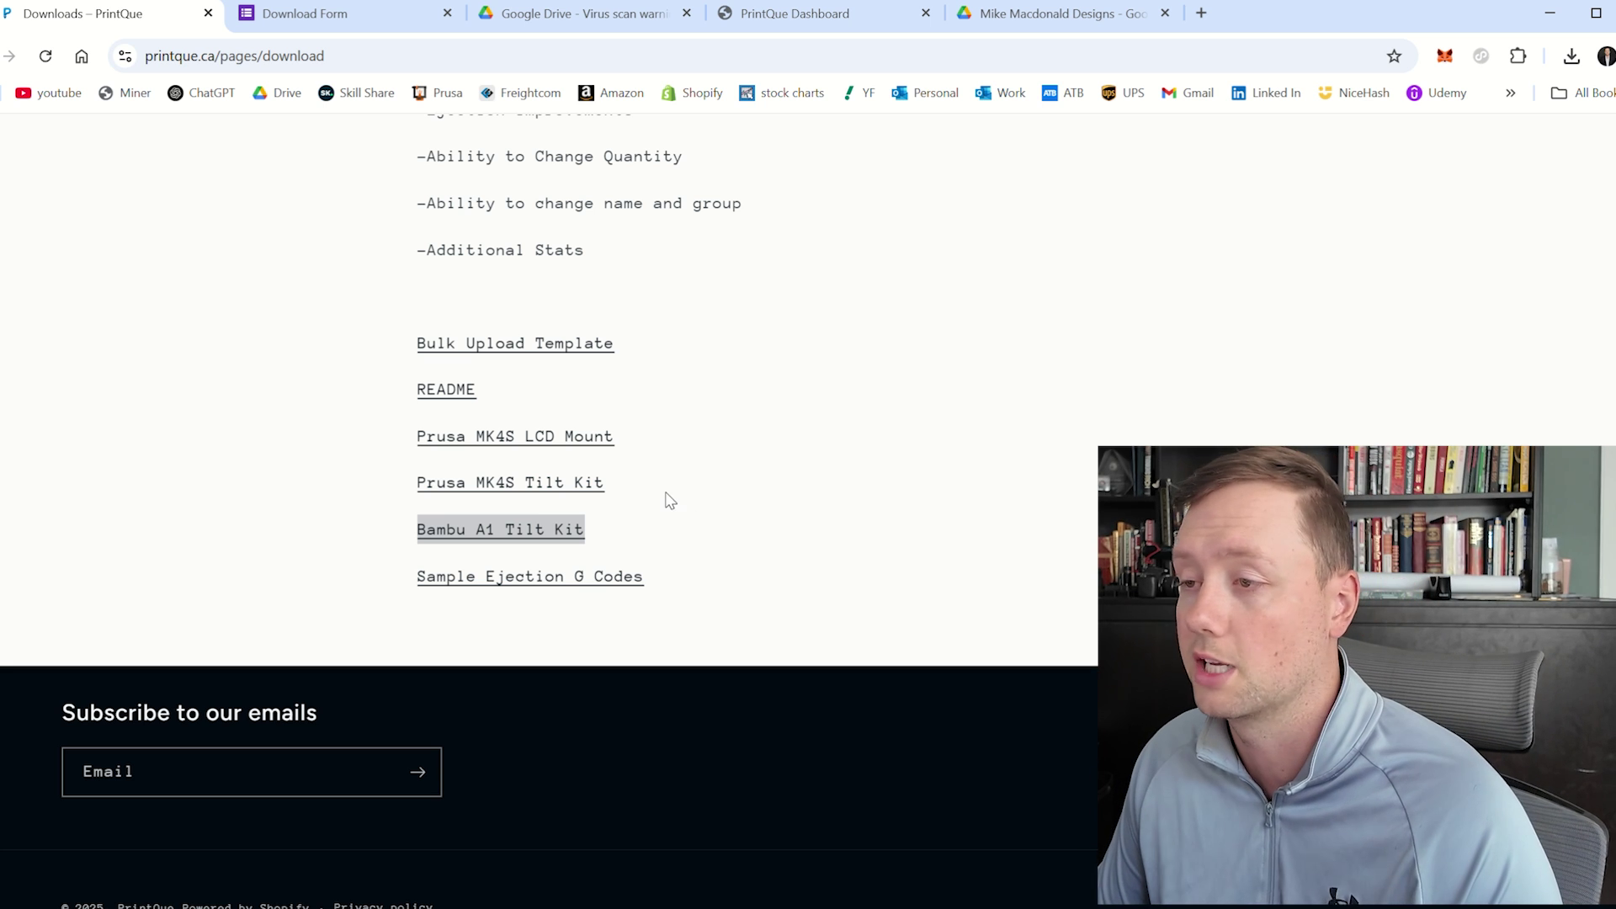
Return to the print farm dashboard and dismiss the order-added success message.
left_click(813, 19)
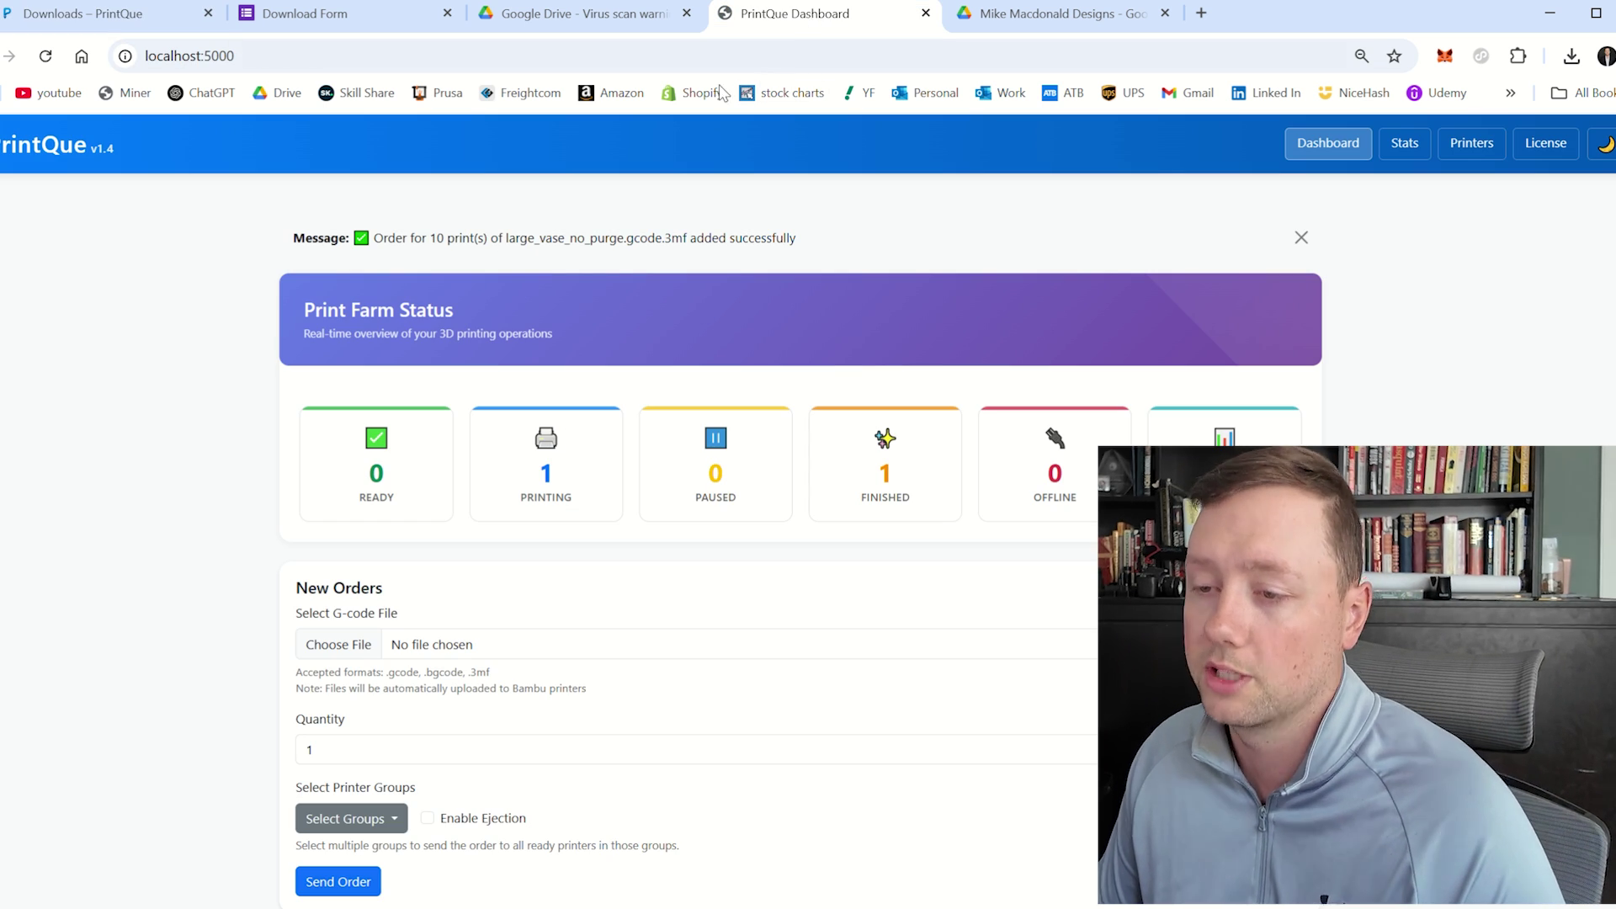
left_click(1304, 239)
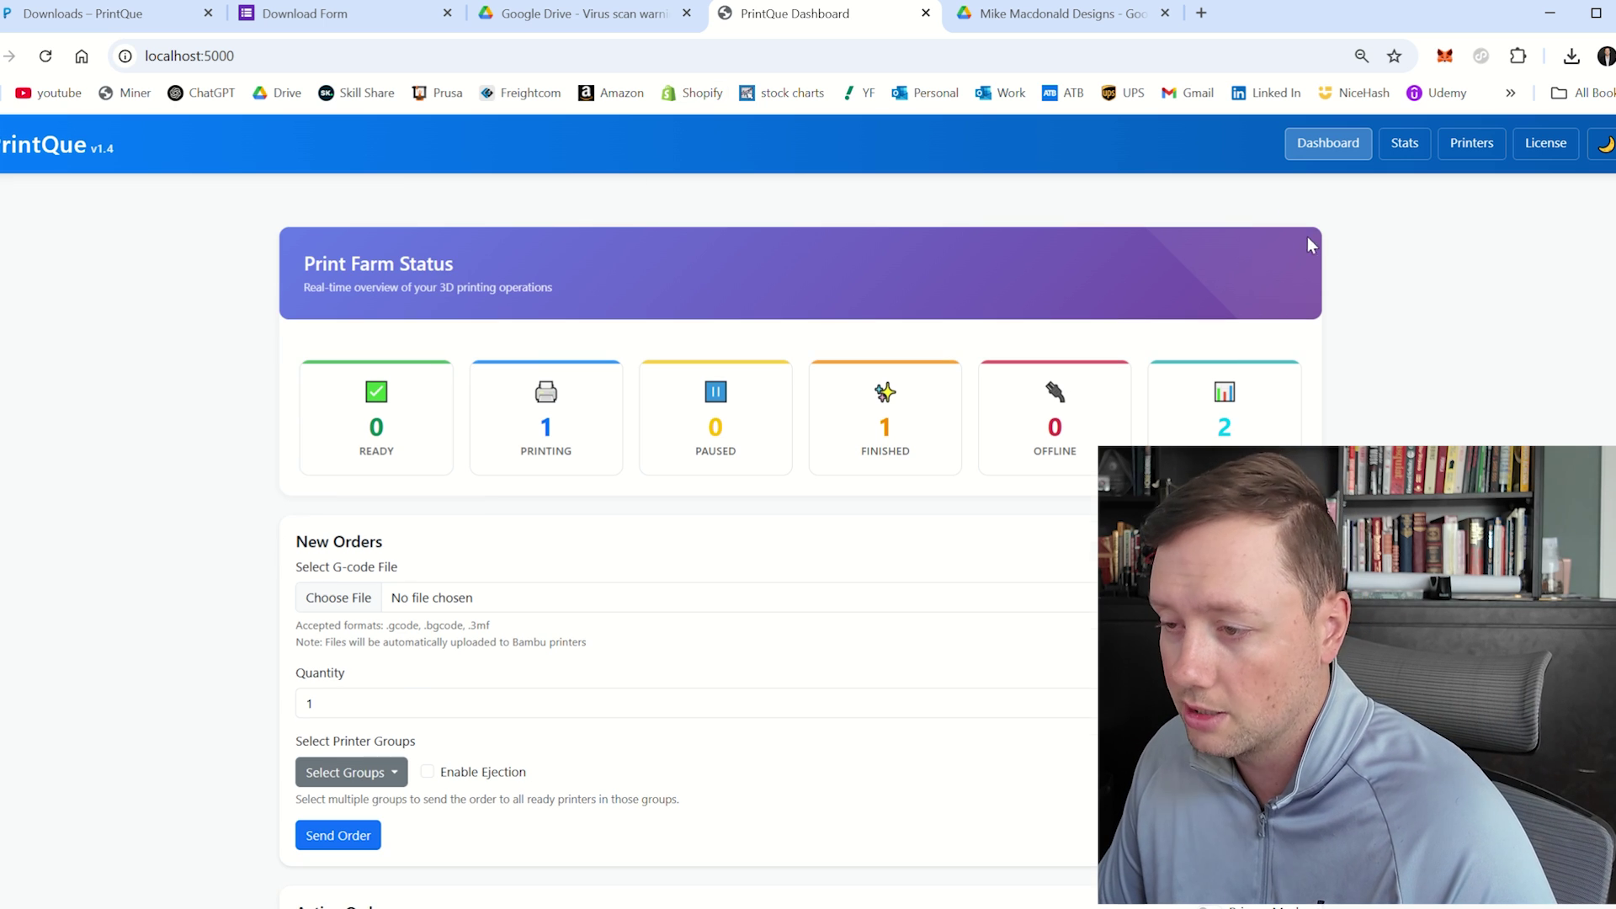
scroll(459, 379, "down", 6)
scroll(328, 396, "up", 3)
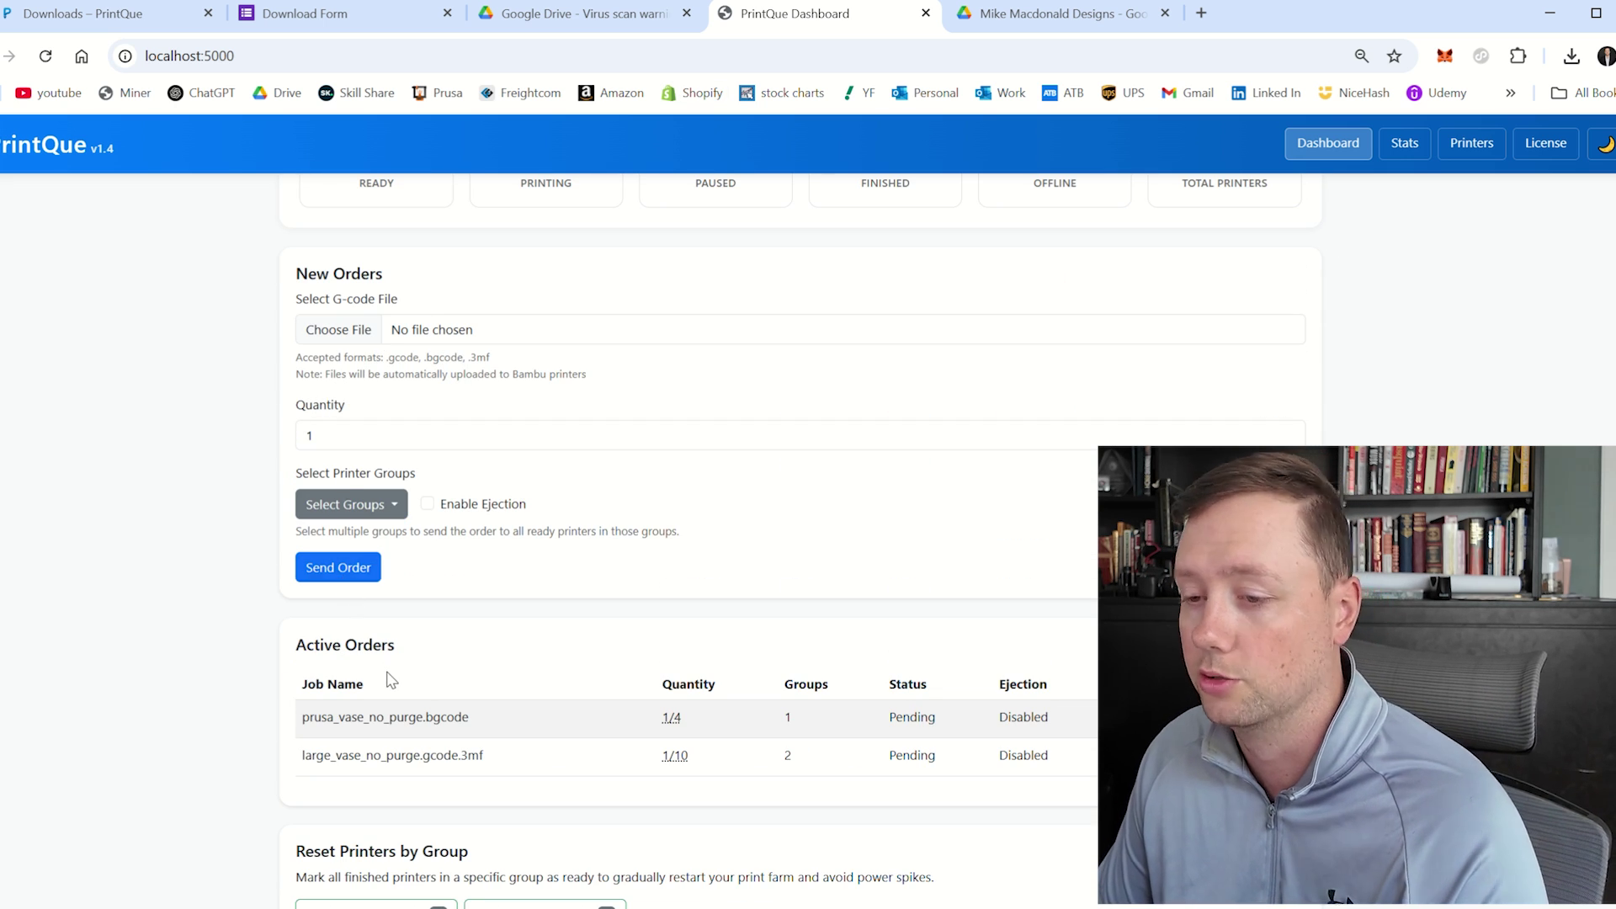
Choose large vase no purge.gcode.3mf as the order file and set quantity to 100.
left_click(345, 336)
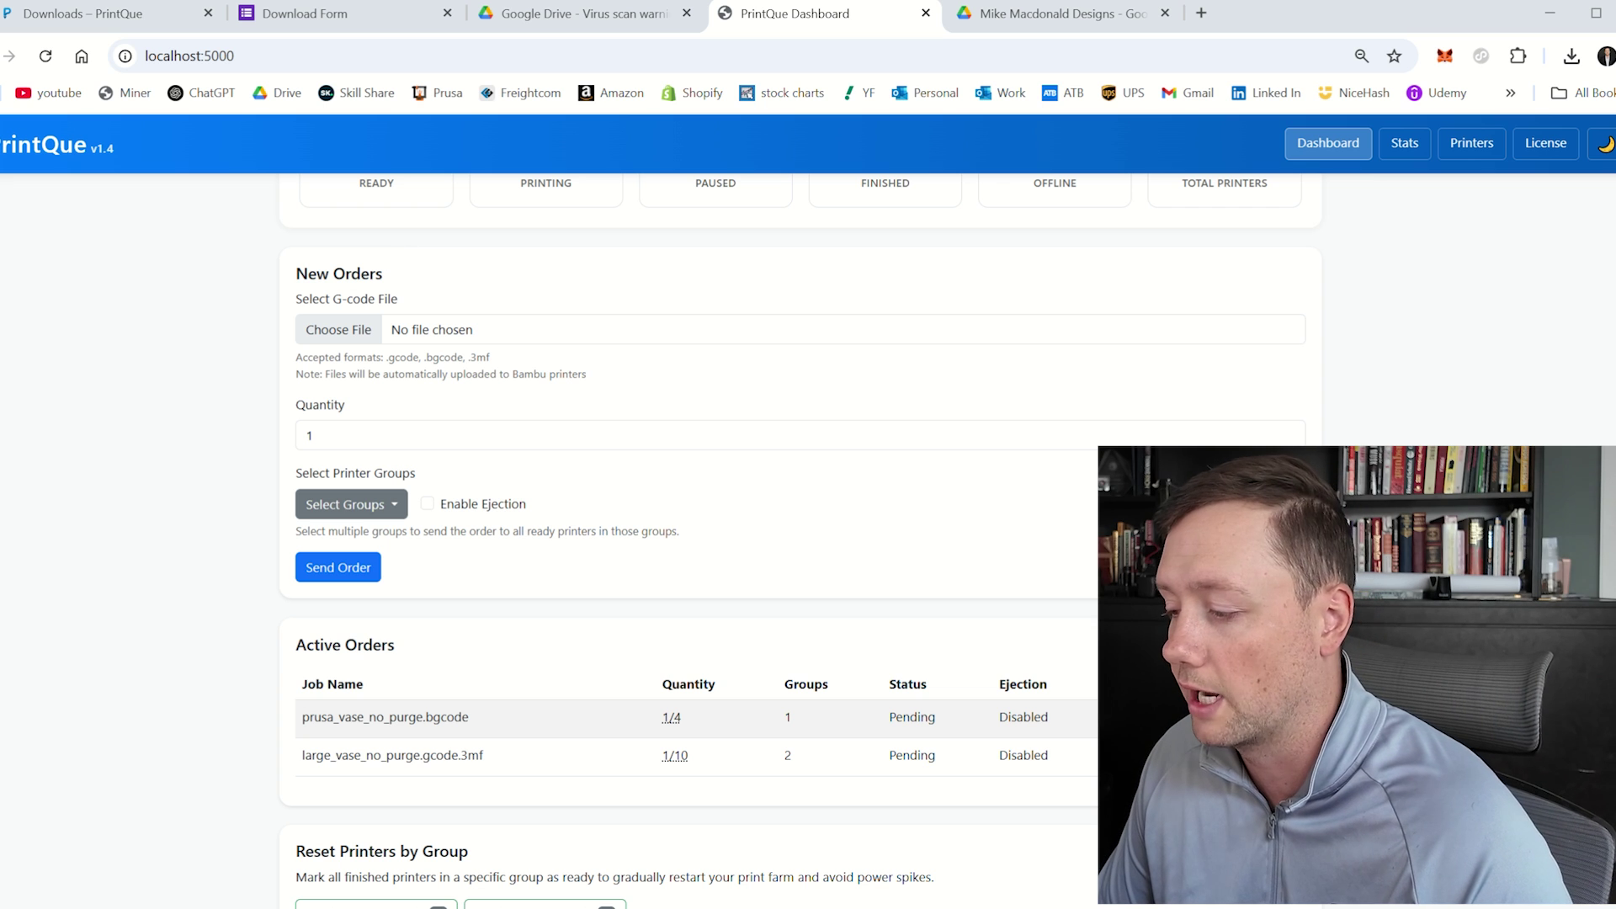
key("Return")
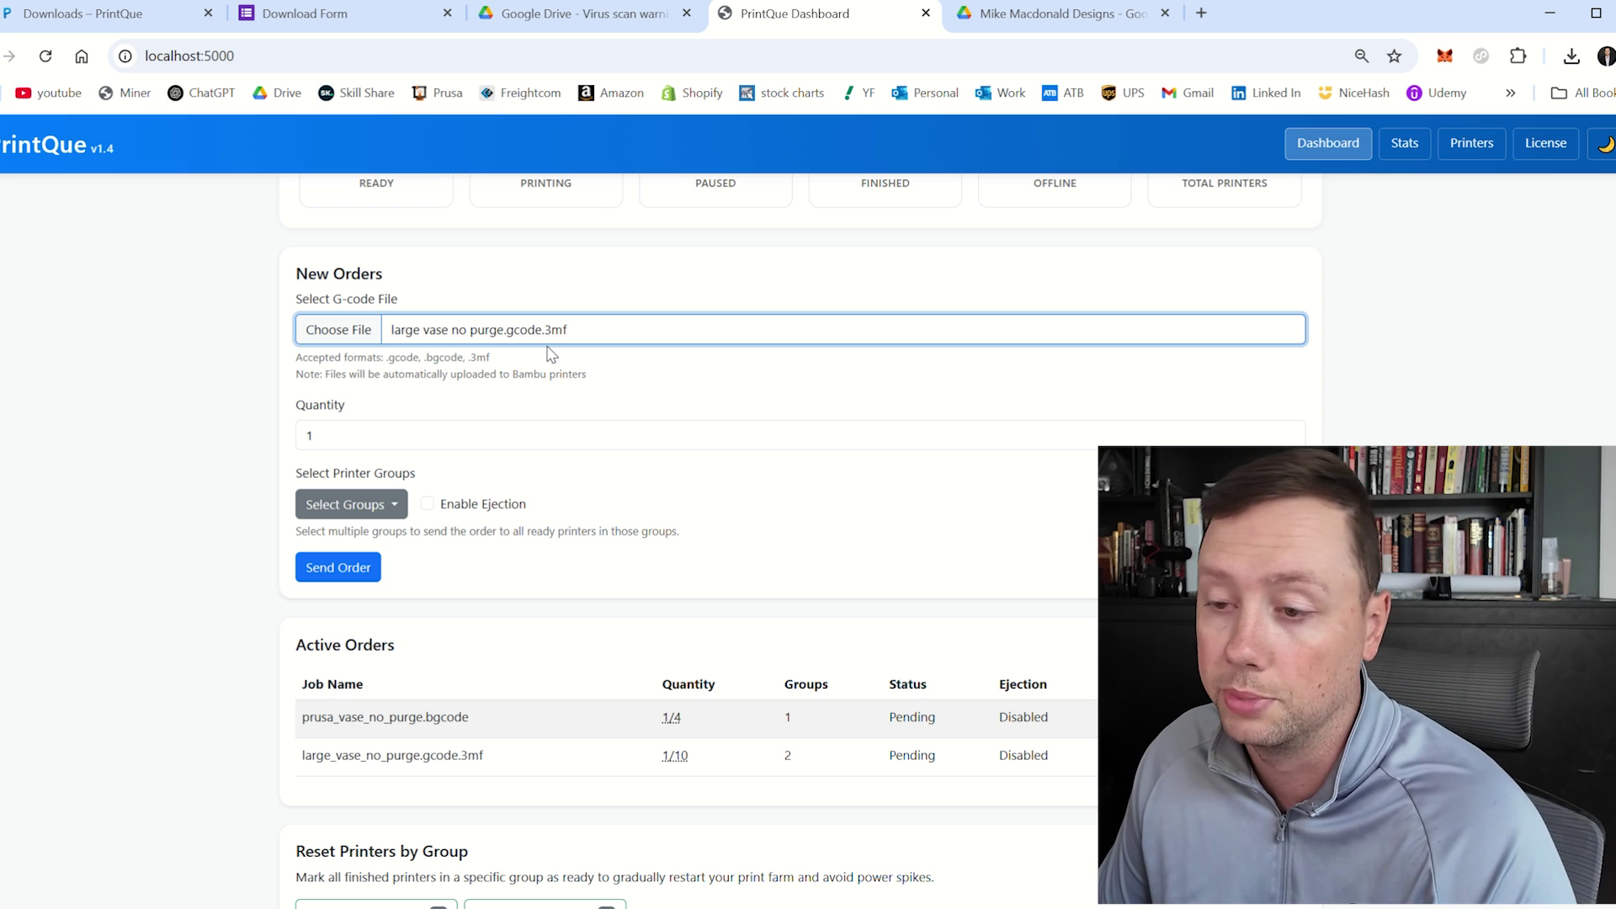
key("Tab")
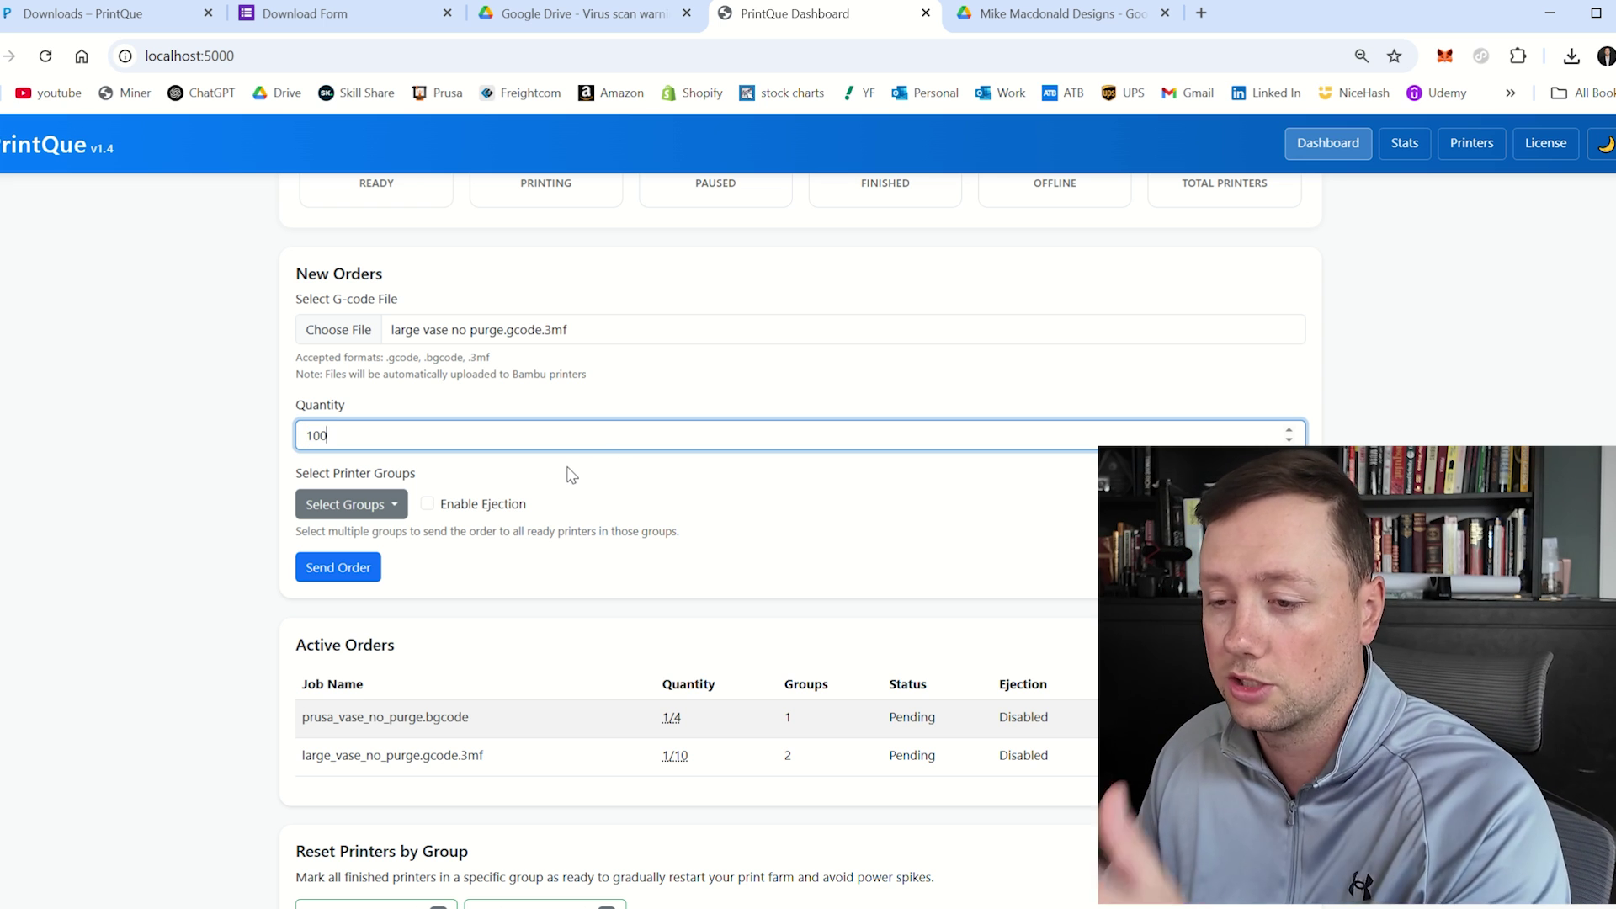
left_click(581, 469)
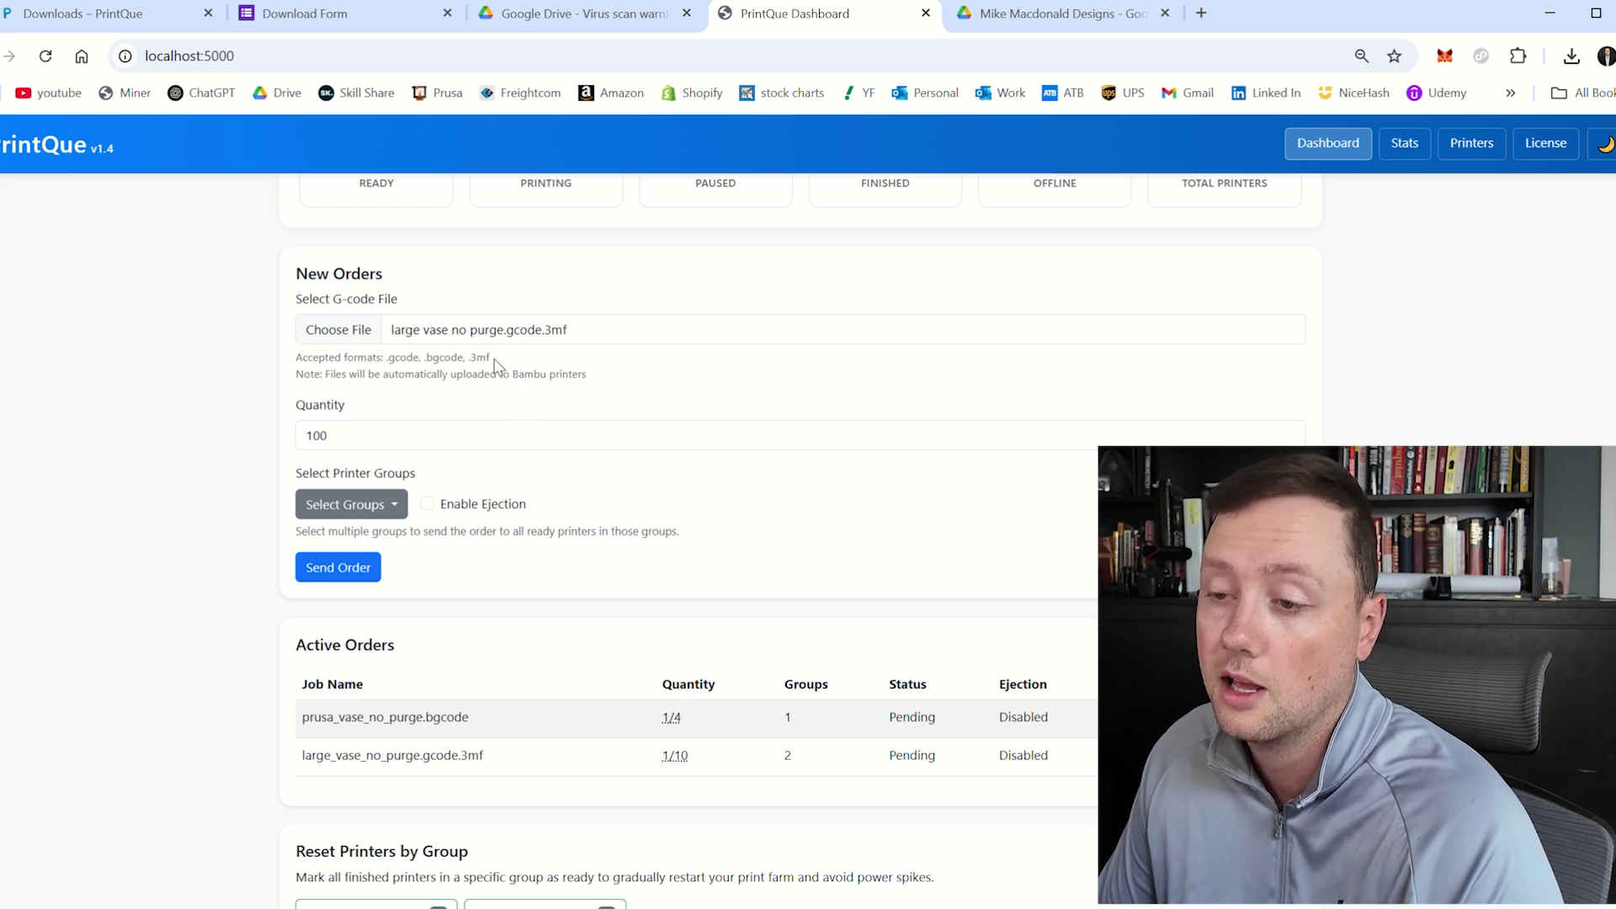
Add Group 2 to the order's printer groups, noting the A1 printer belongs to it.
left_click(362, 509)
left_click(312, 563)
left_click(480, 570)
scroll(478, 569, "down", 5)
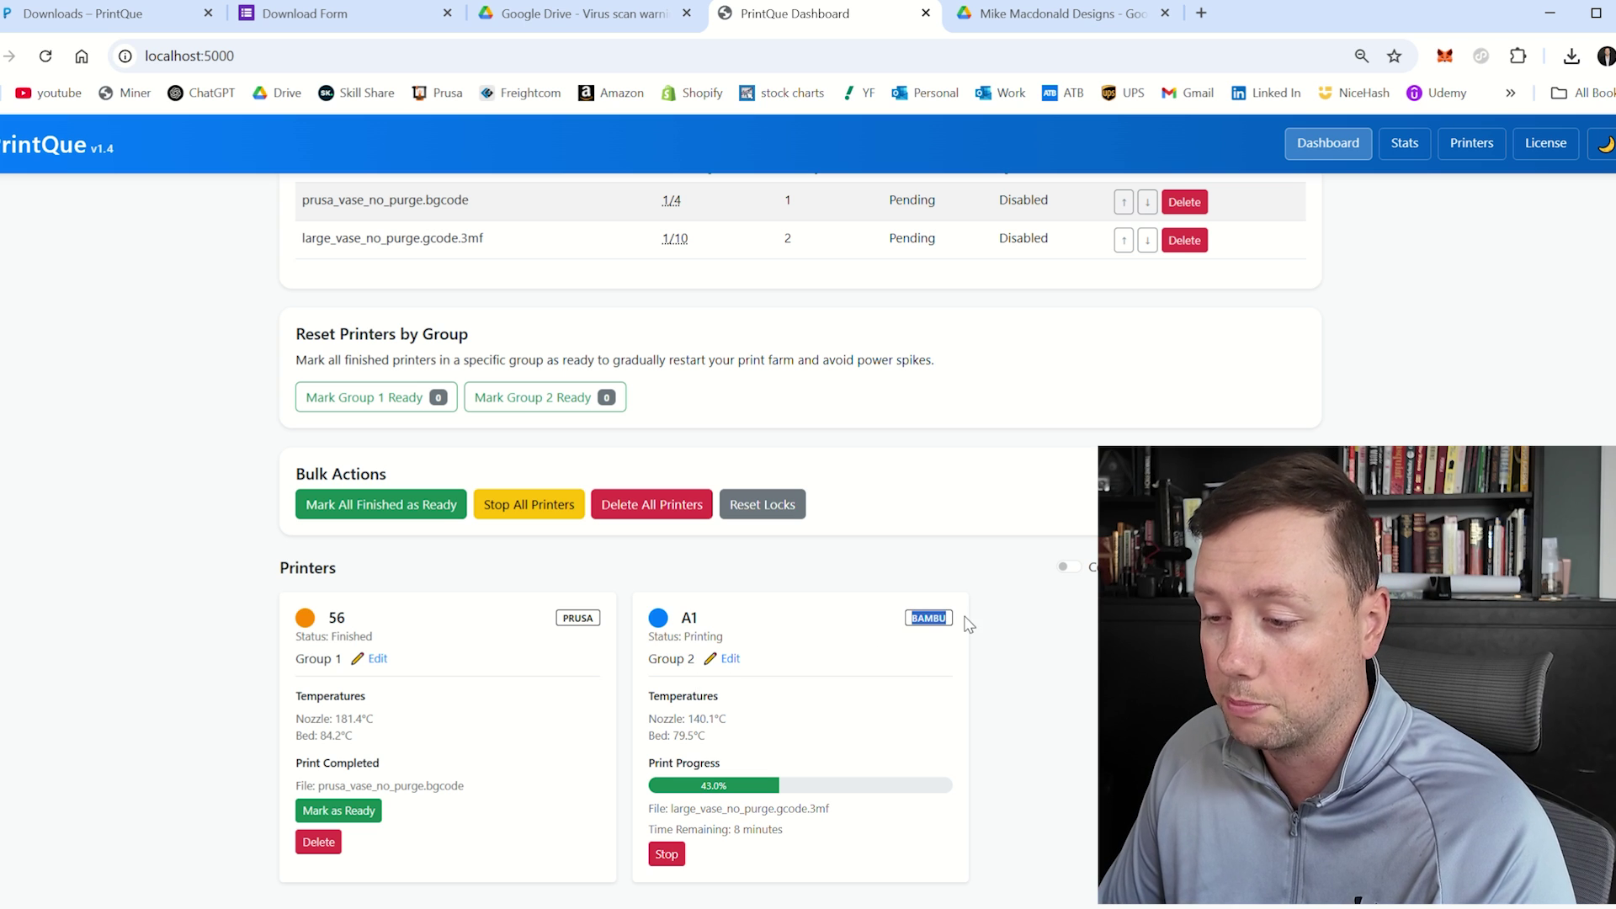
left_click_drag(696, 660, 686, 664)
scroll(487, 534, "up", 8)
scroll(408, 589, "down", 3)
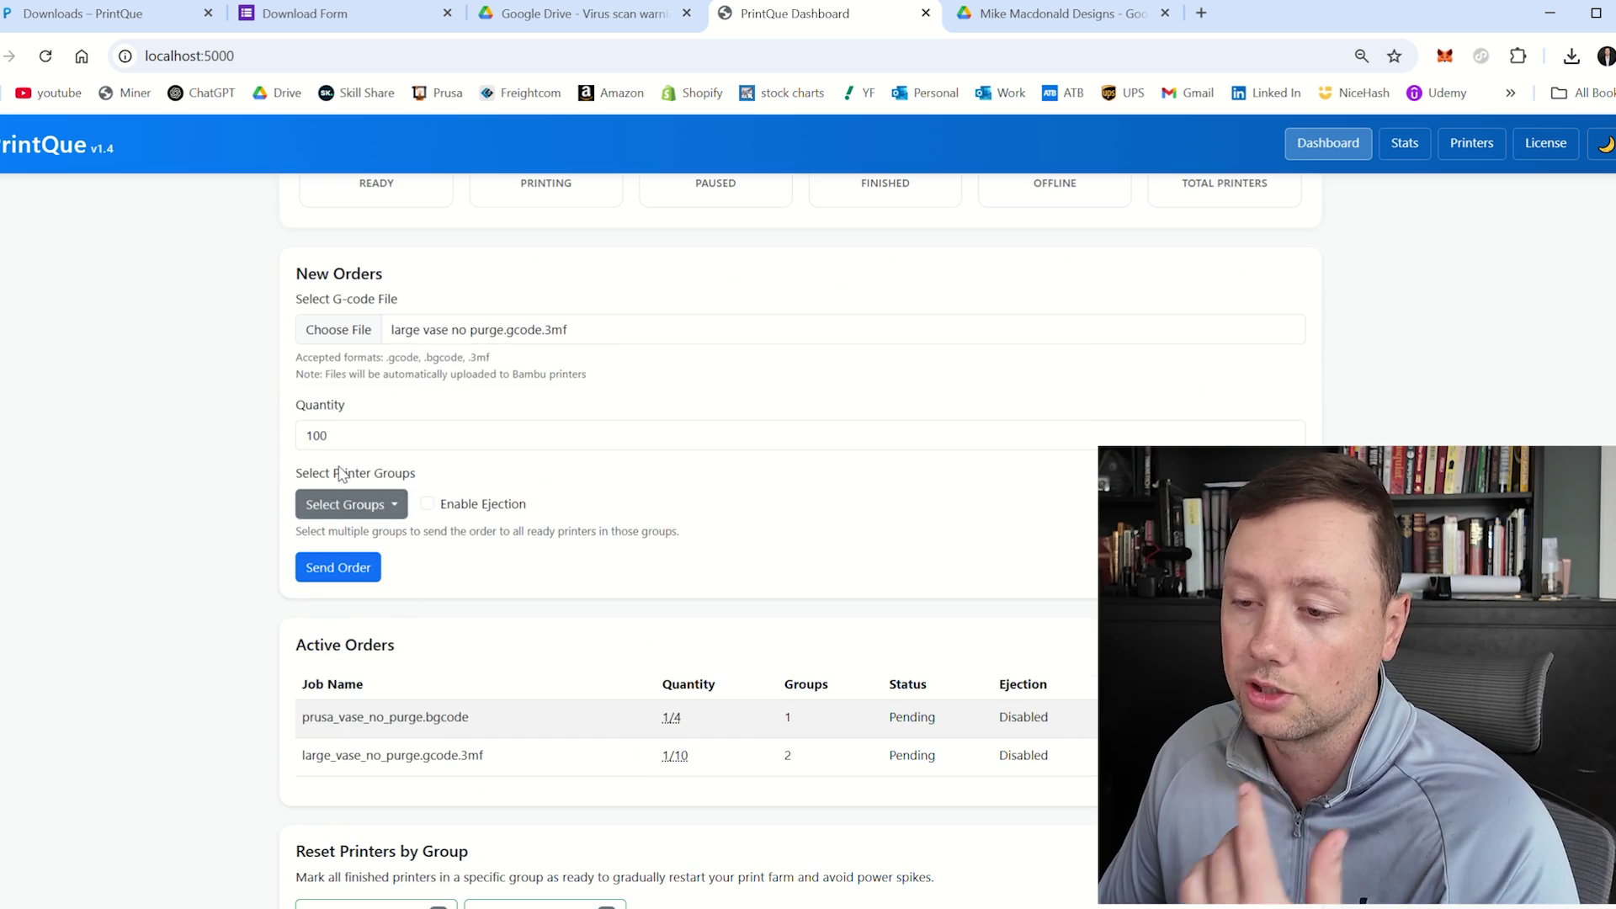
Confirm Group 2 is selected and enable ejection, highlighting the testing warning.
left_click(352, 505)
left_click(313, 559)
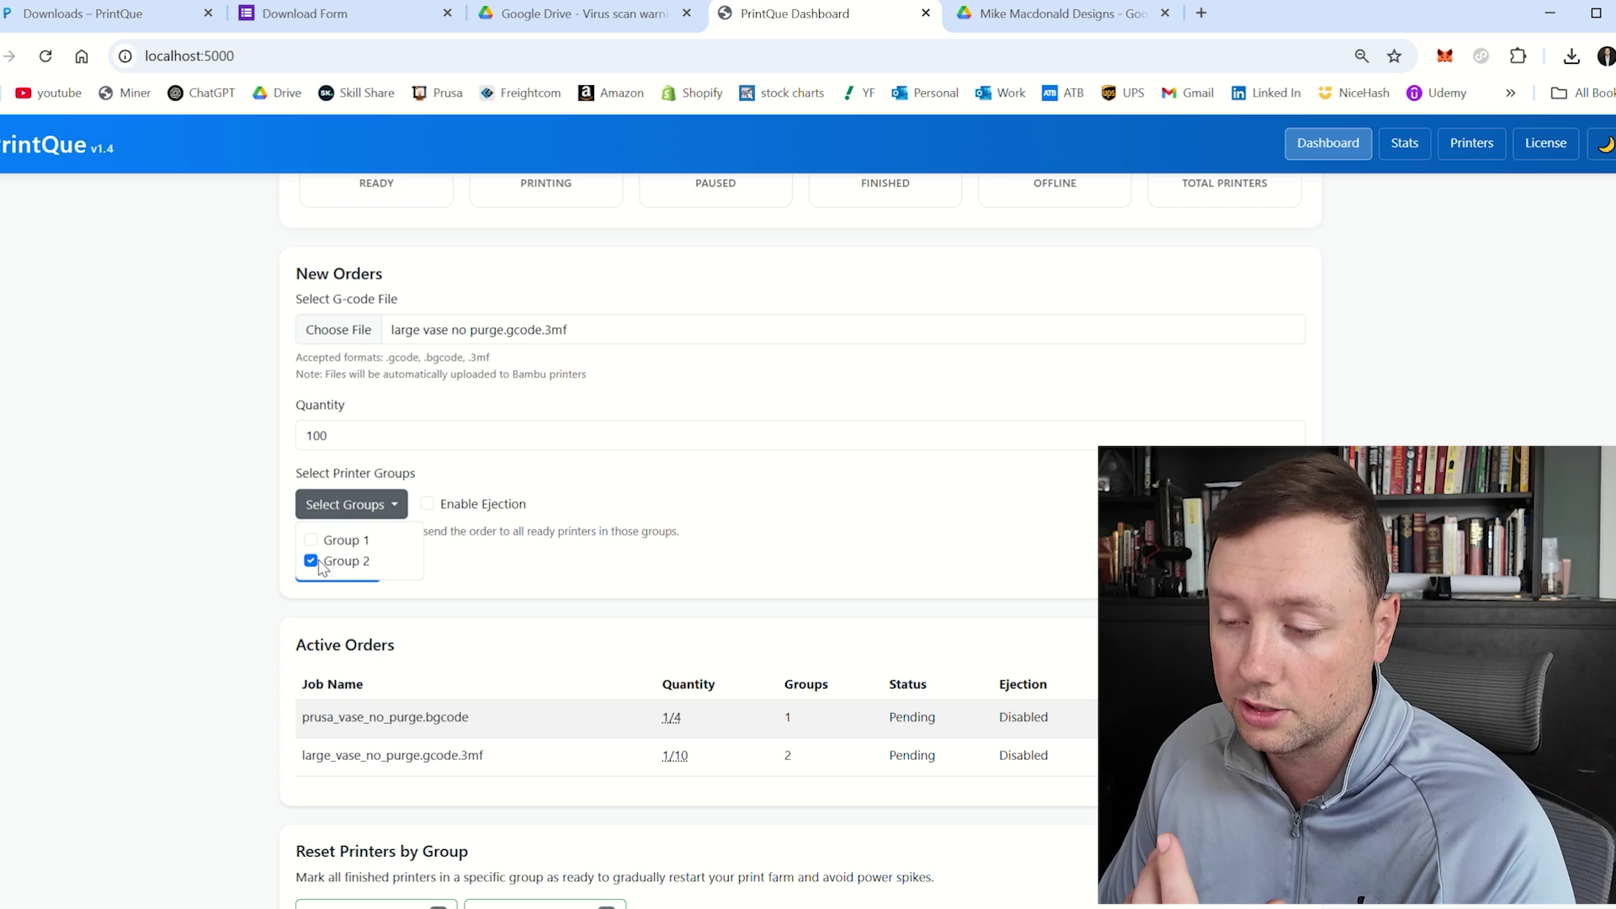
left_click(598, 476)
left_click(431, 505)
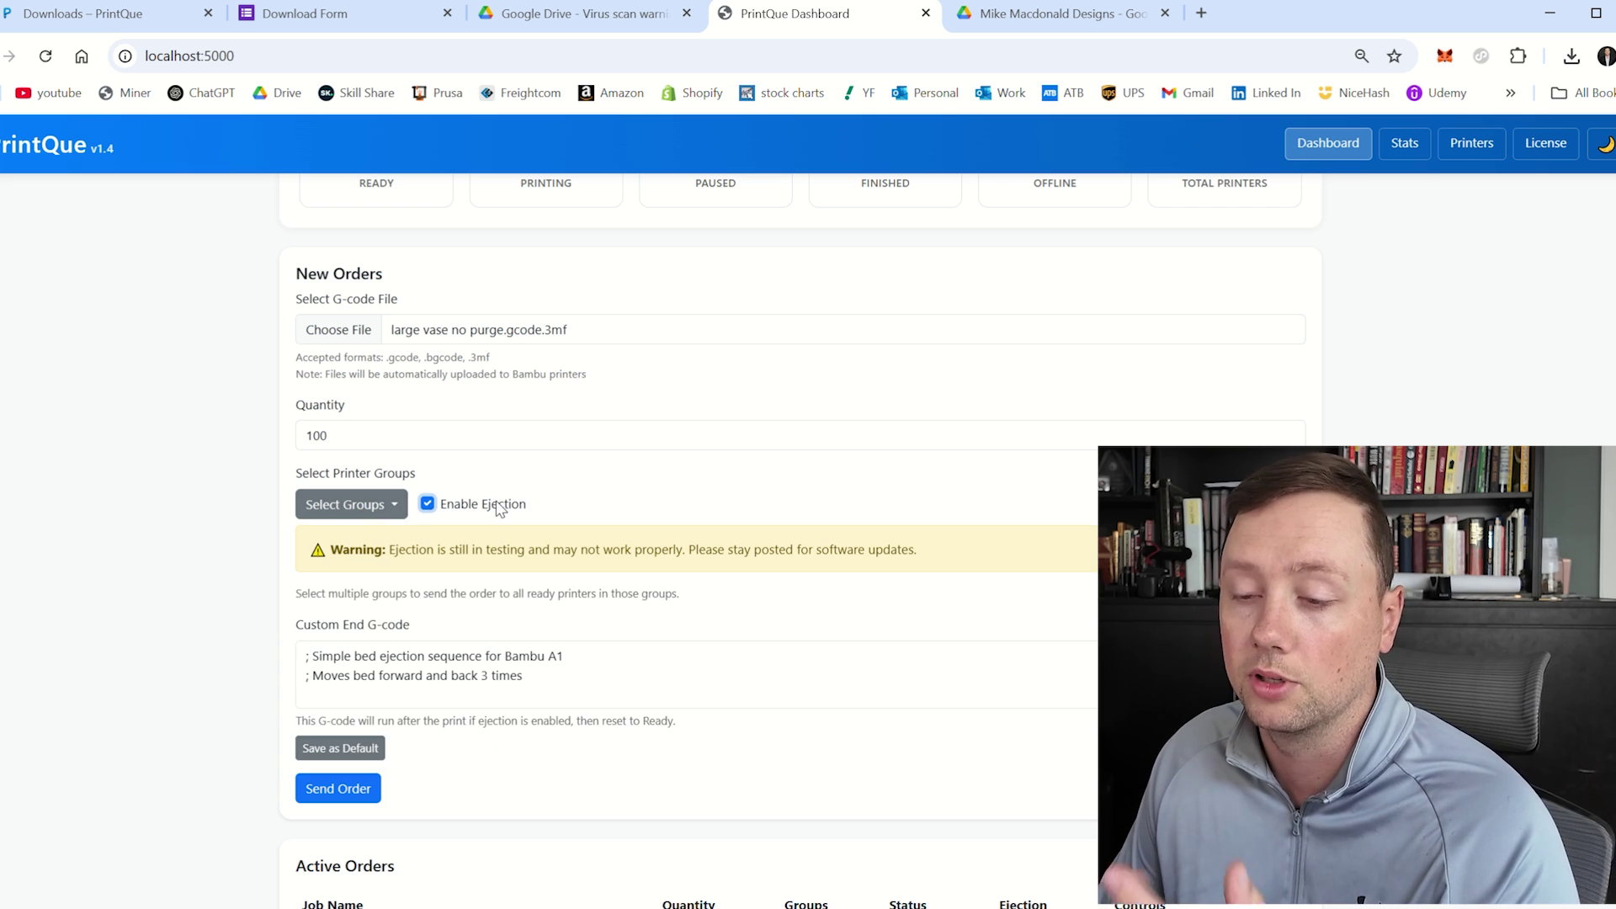
left_click_drag(383, 551, 952, 558)
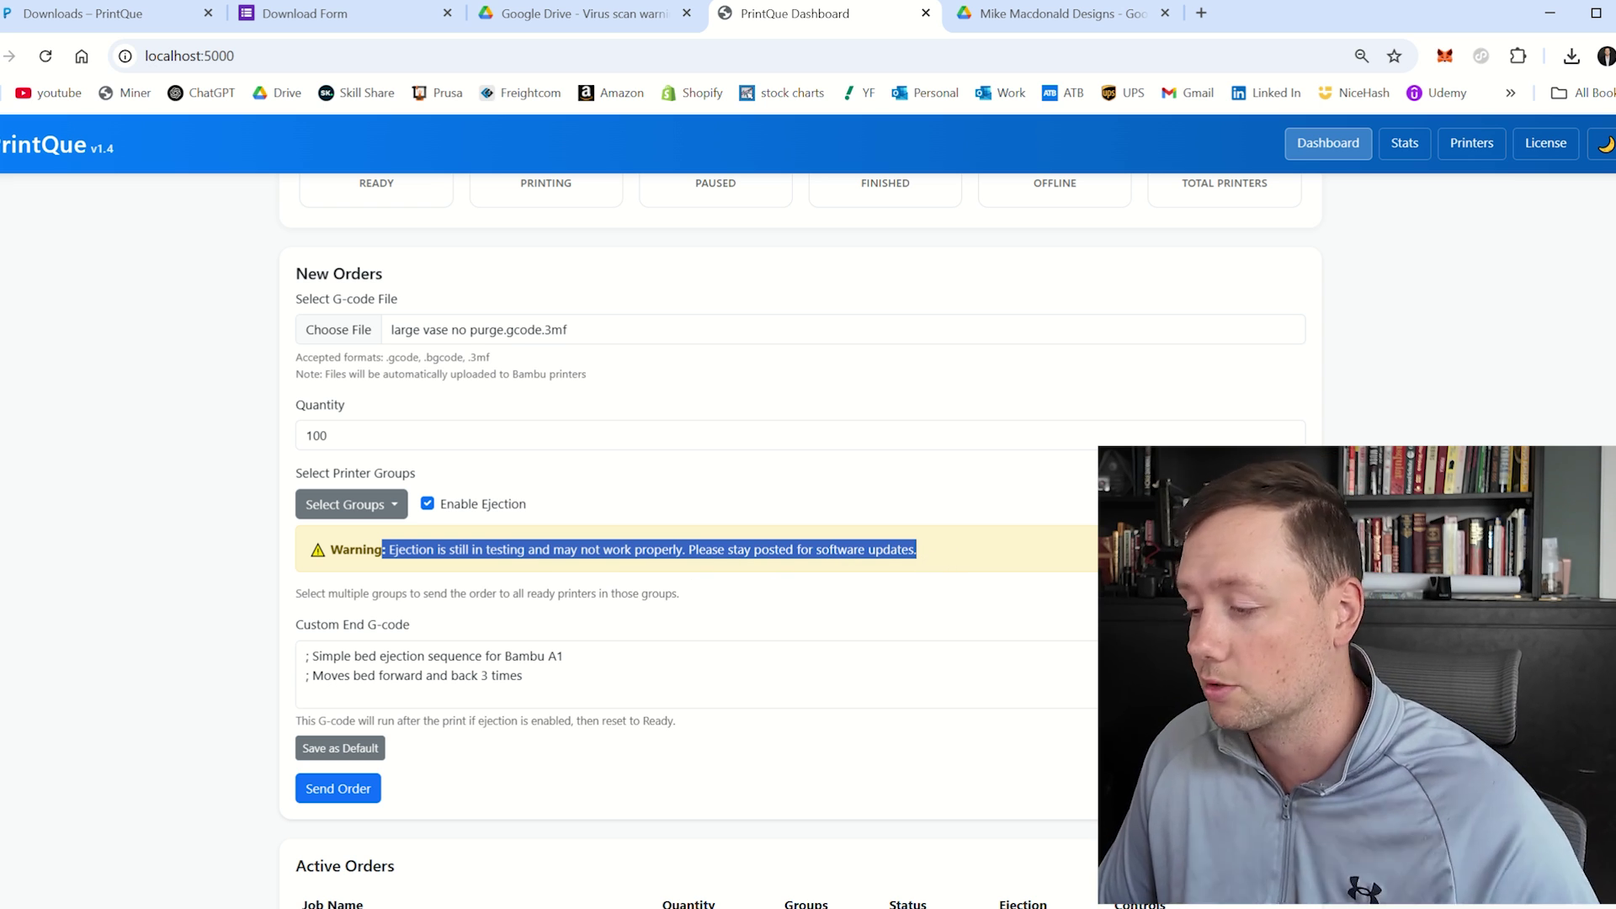
scroll(800, 538, "down", 3)
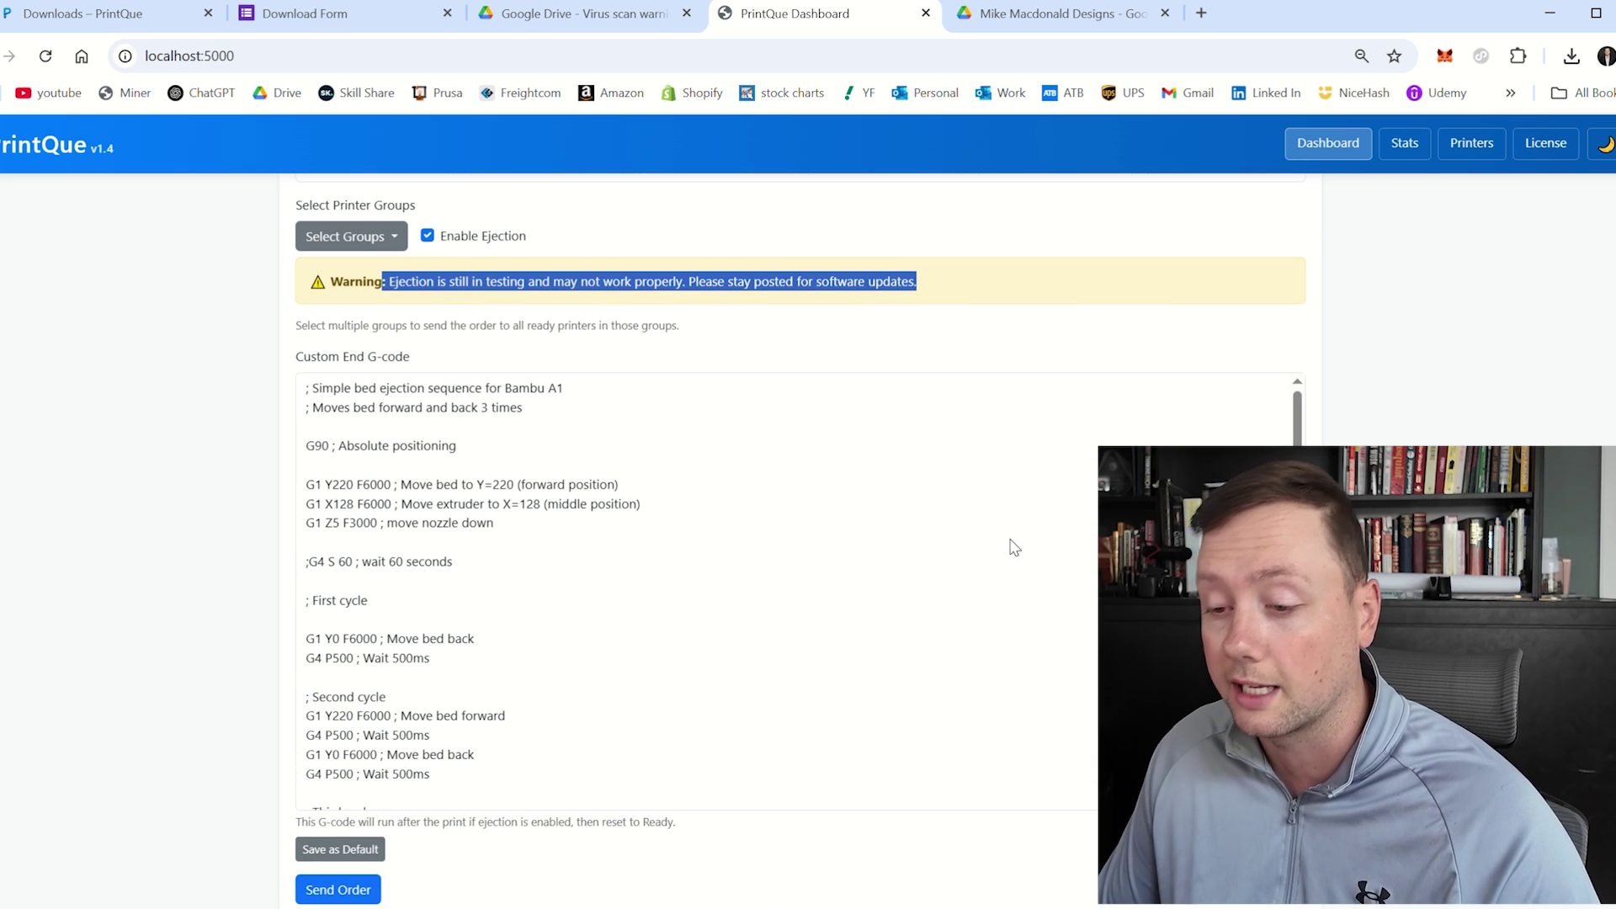
scroll(774, 550, "down", 2)
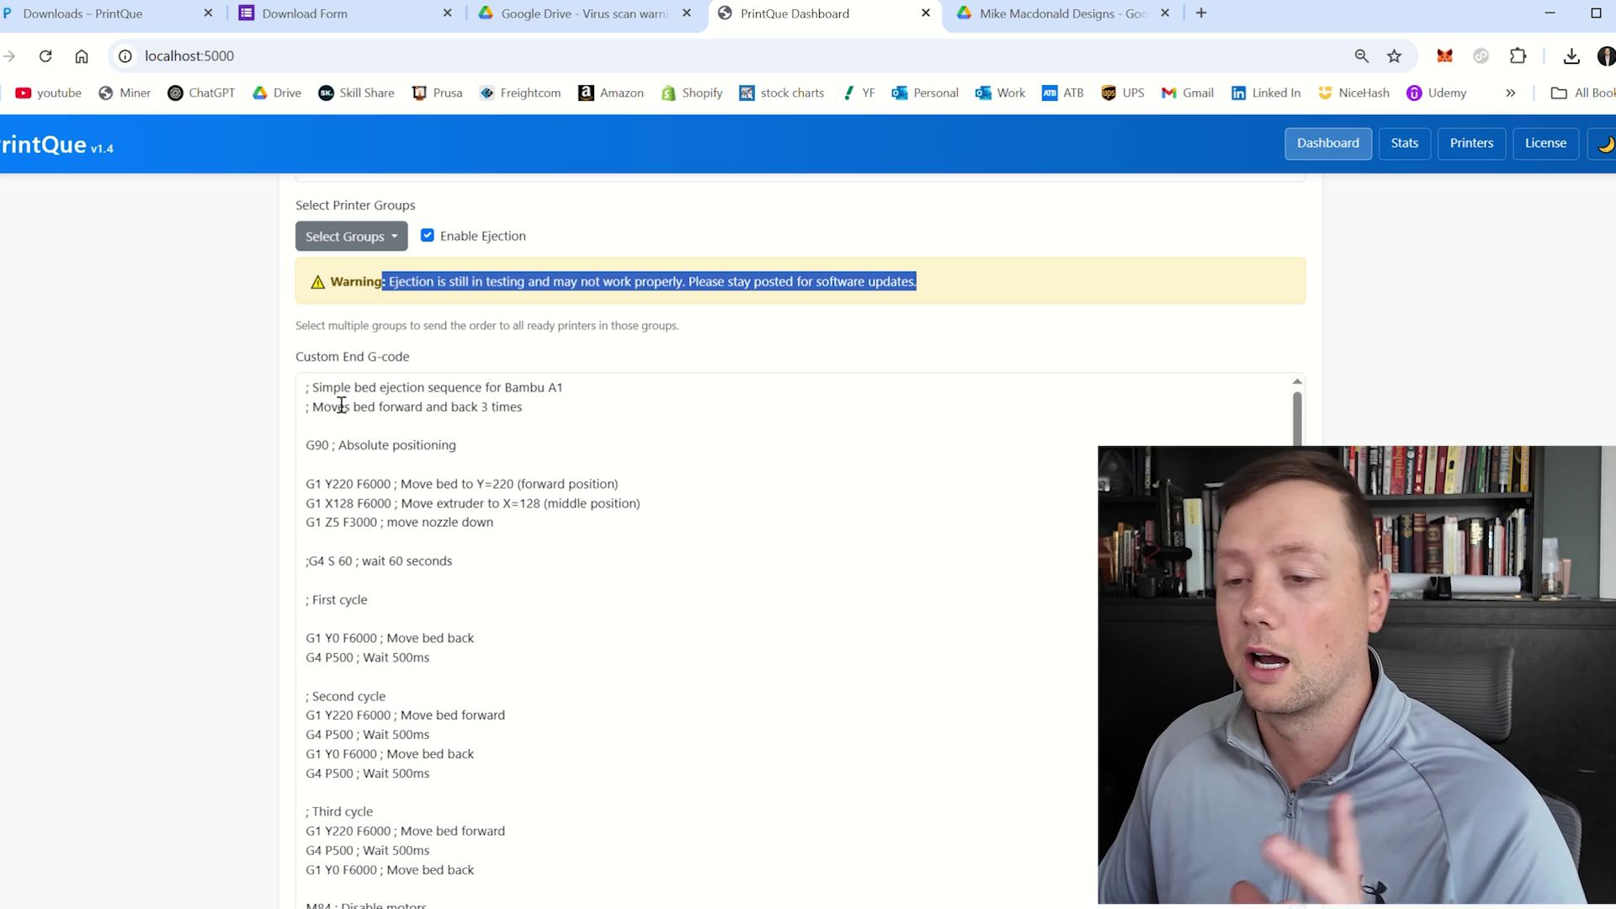
left_click_drag(322, 401, 901, 893)
scroll(910, 414, "down", 10)
scroll(909, 414, "up", 10)
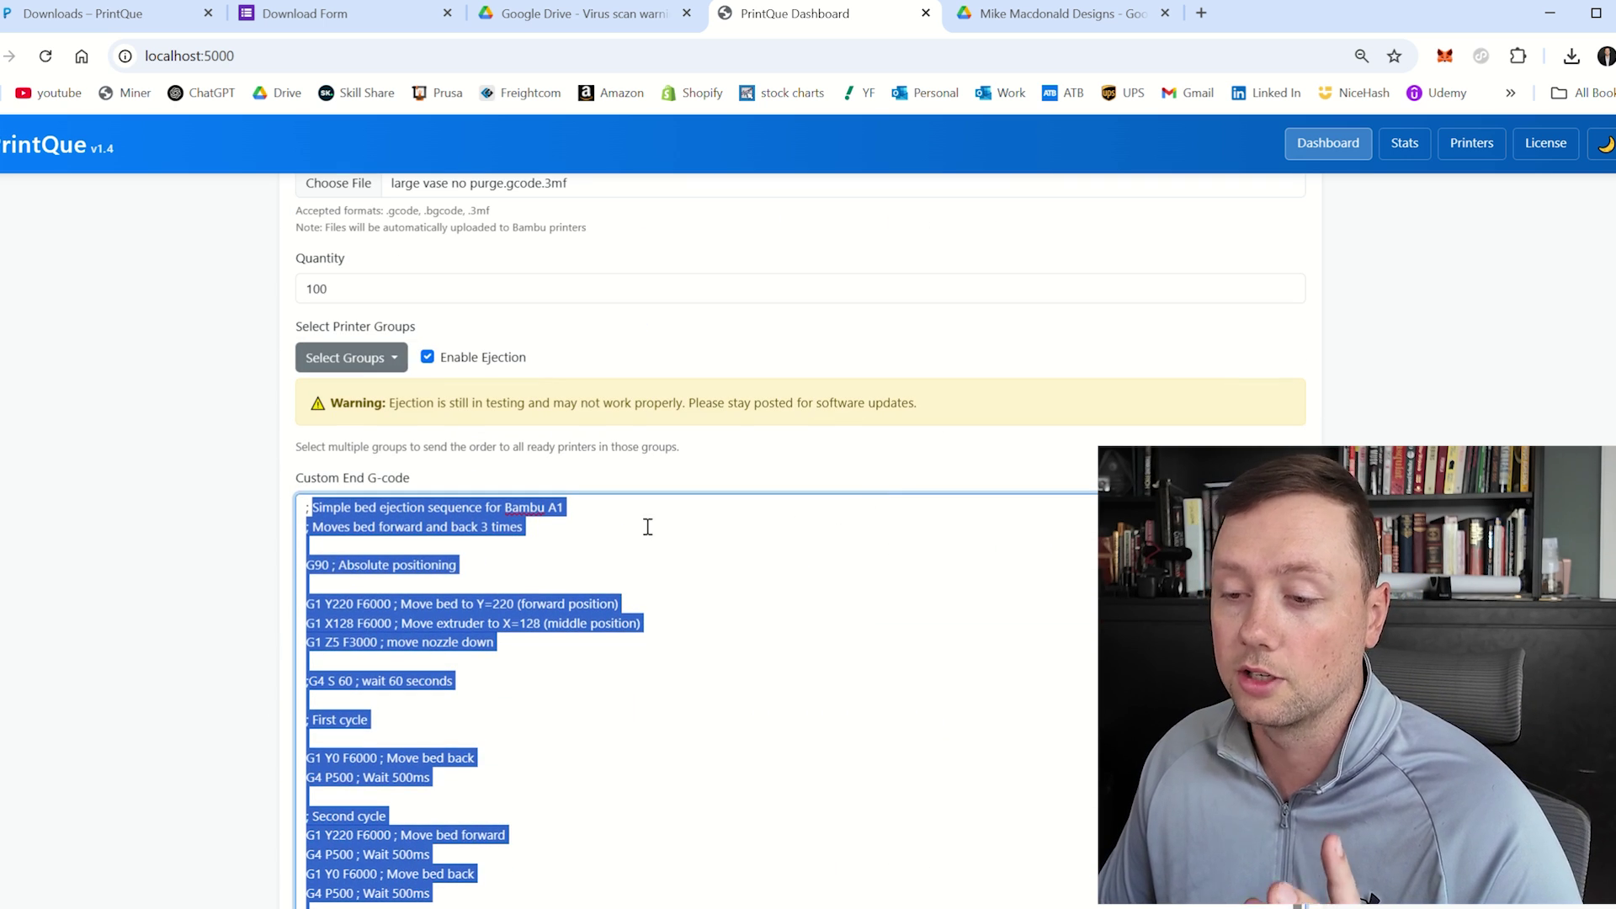
scroll(603, 527, "down", 3)
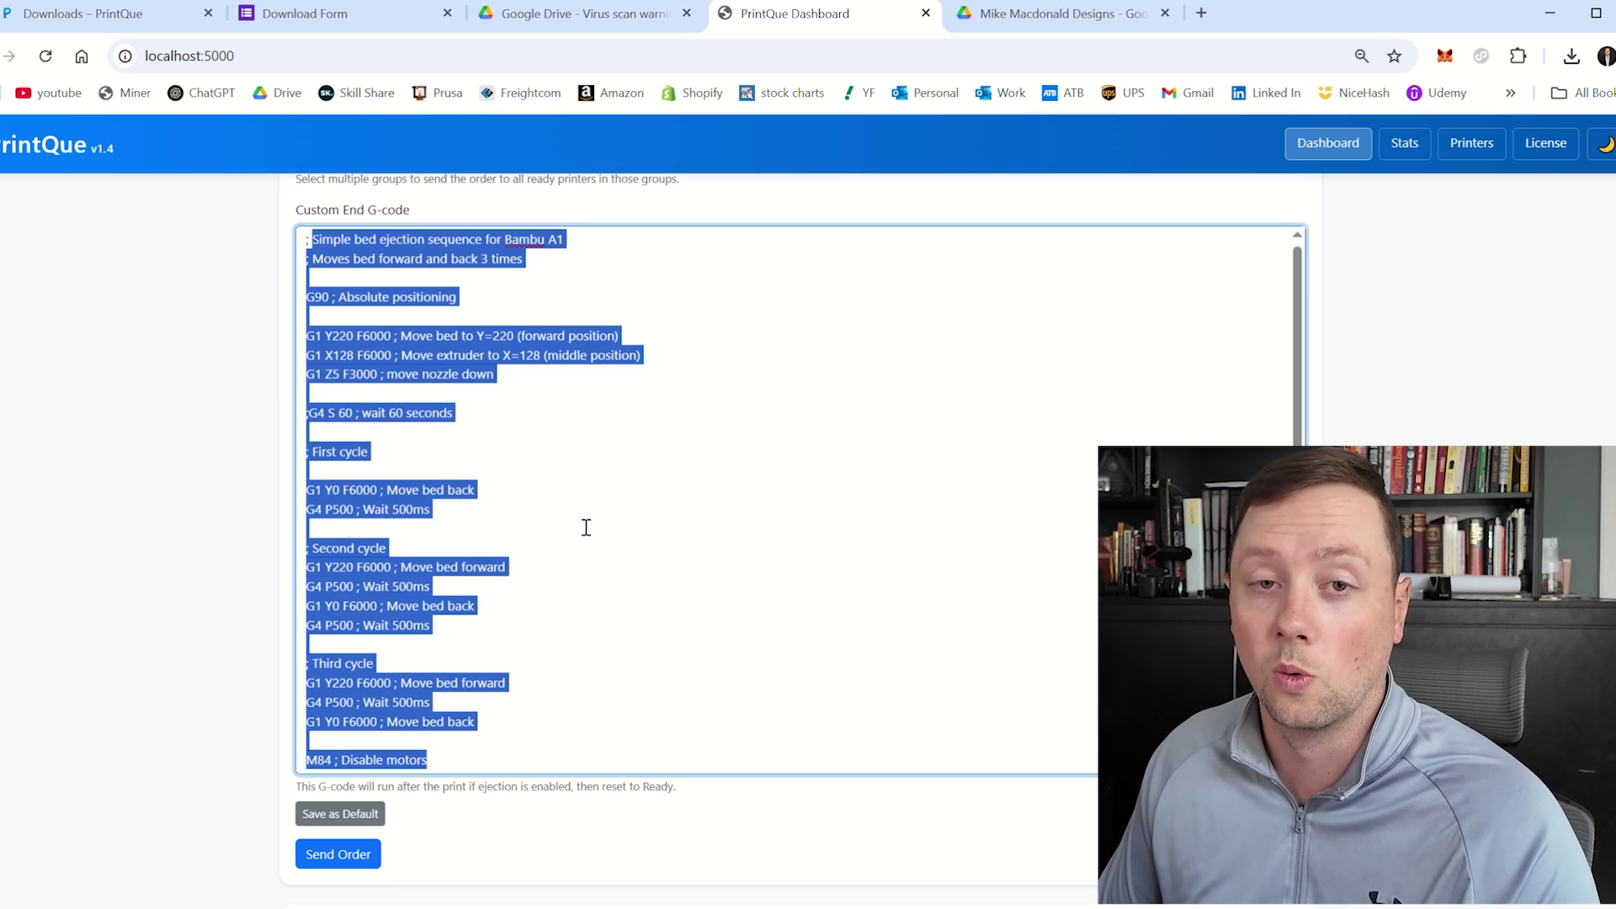
left_click(558, 481)
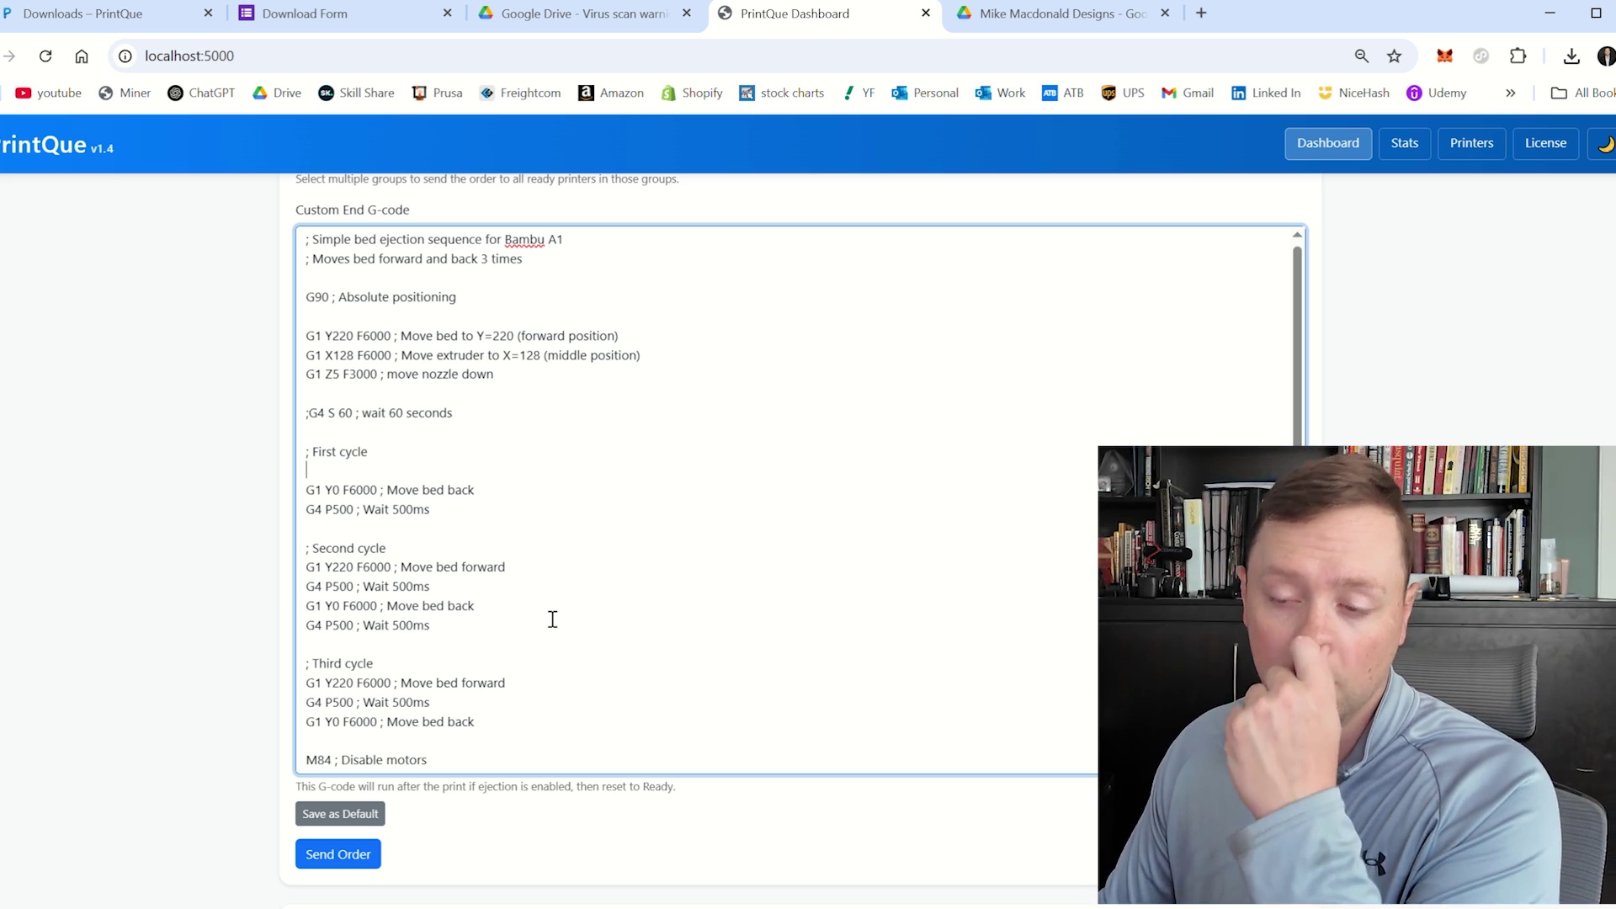
left_click_drag(585, 709, 307, 278)
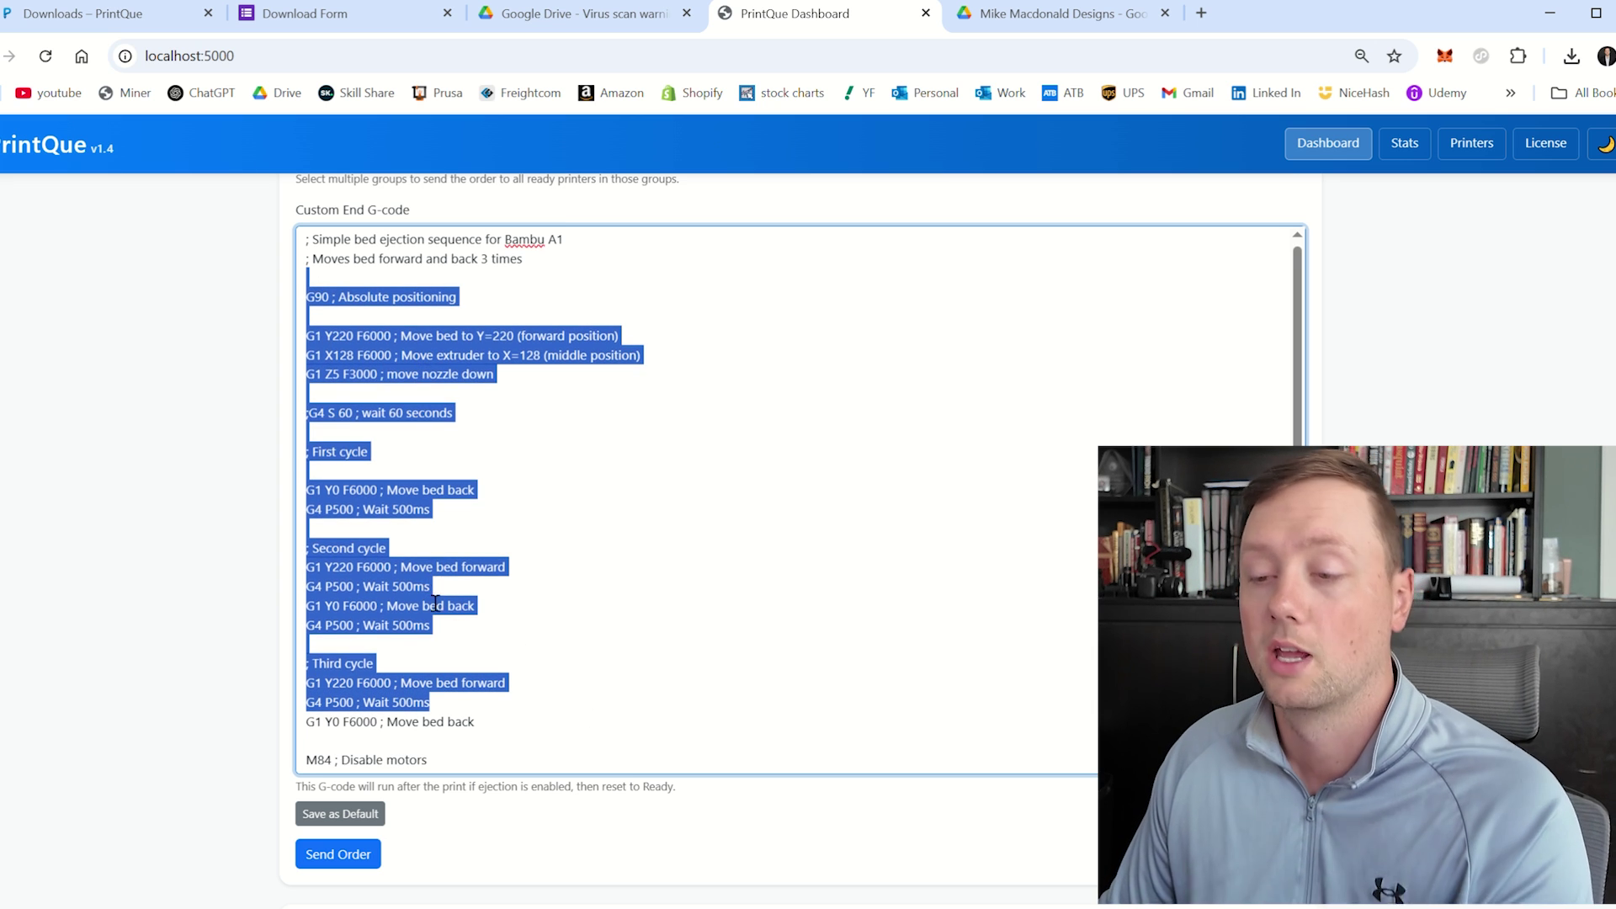
left_click(545, 599)
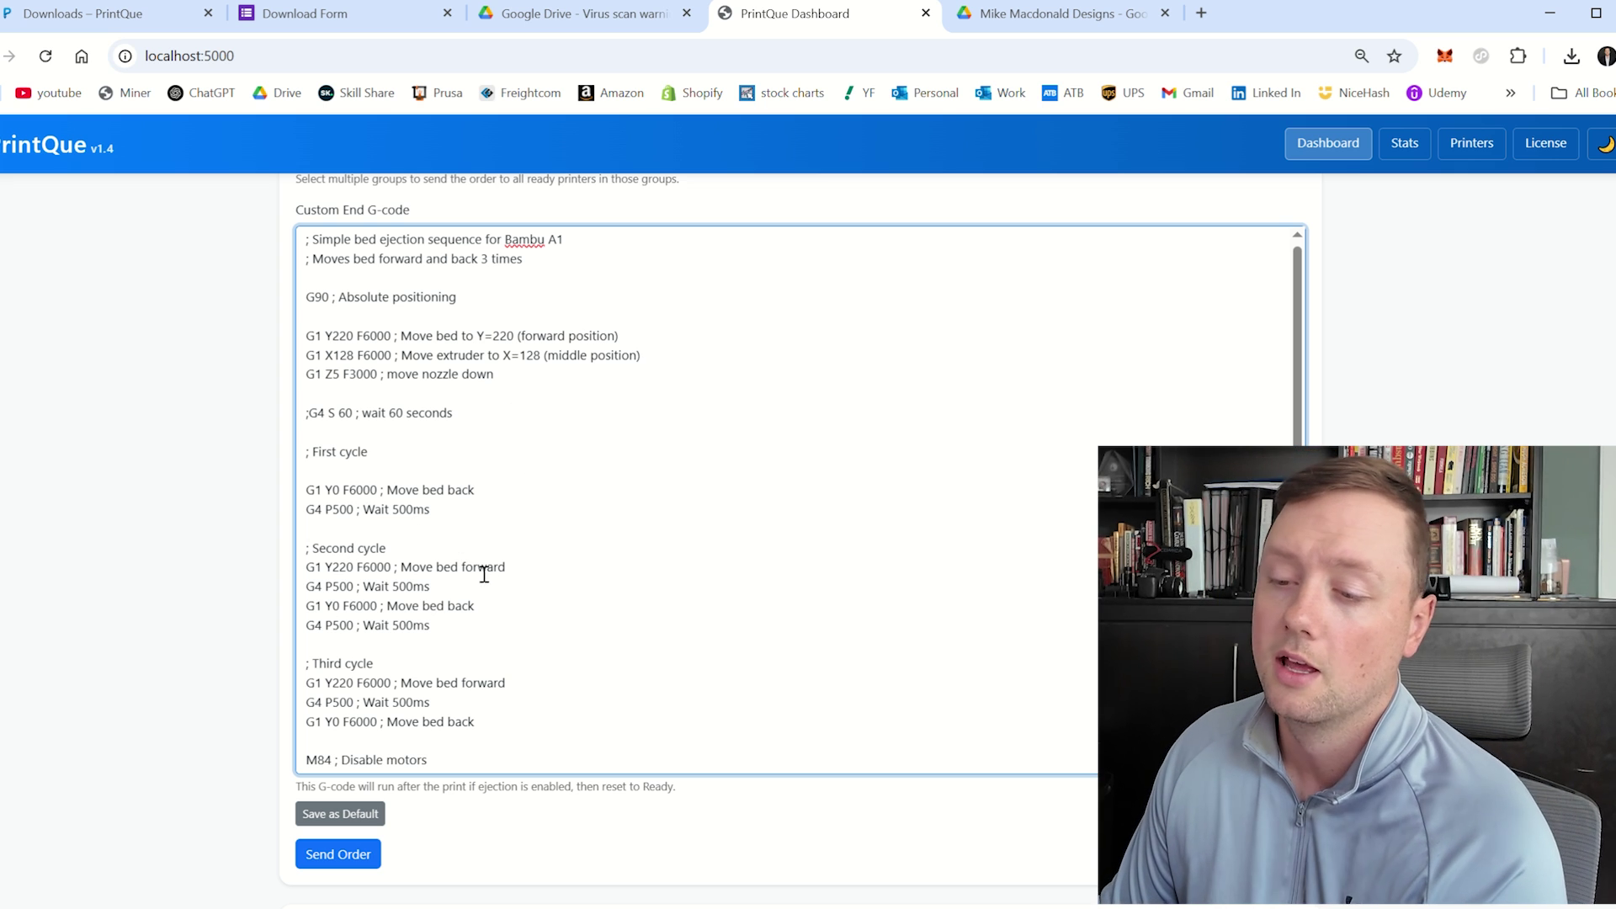
left_click_drag(427, 760, 330, 299)
scroll(542, 398, "up", 6)
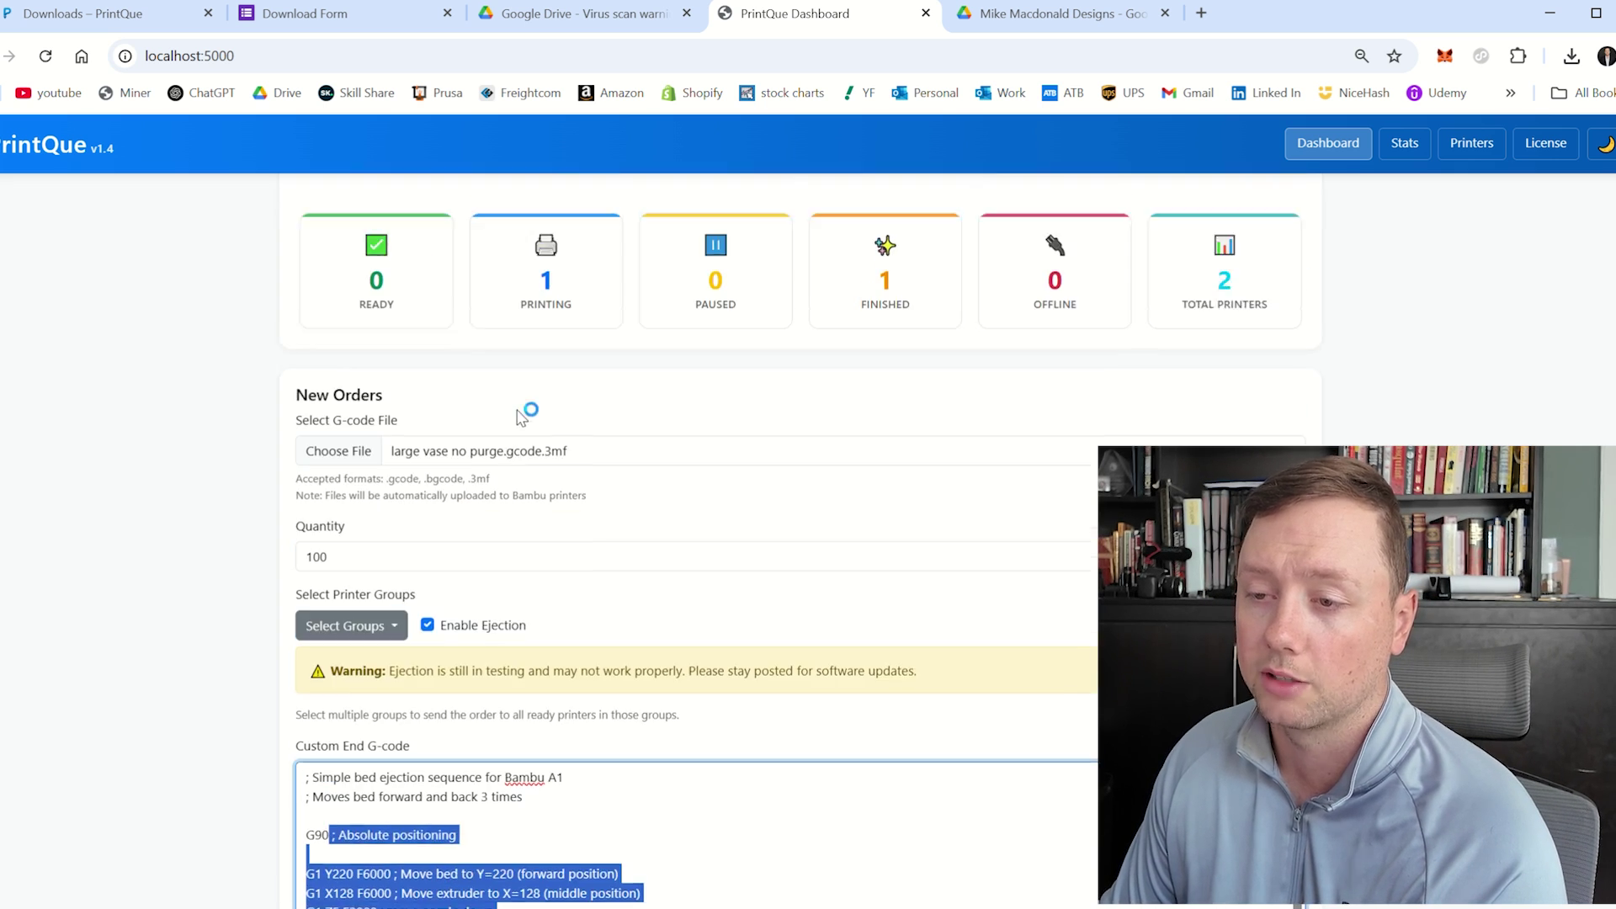
scroll(541, 505, "down", 3)
left_click(543, 537)
left_click_drag(574, 539, 314, 497)
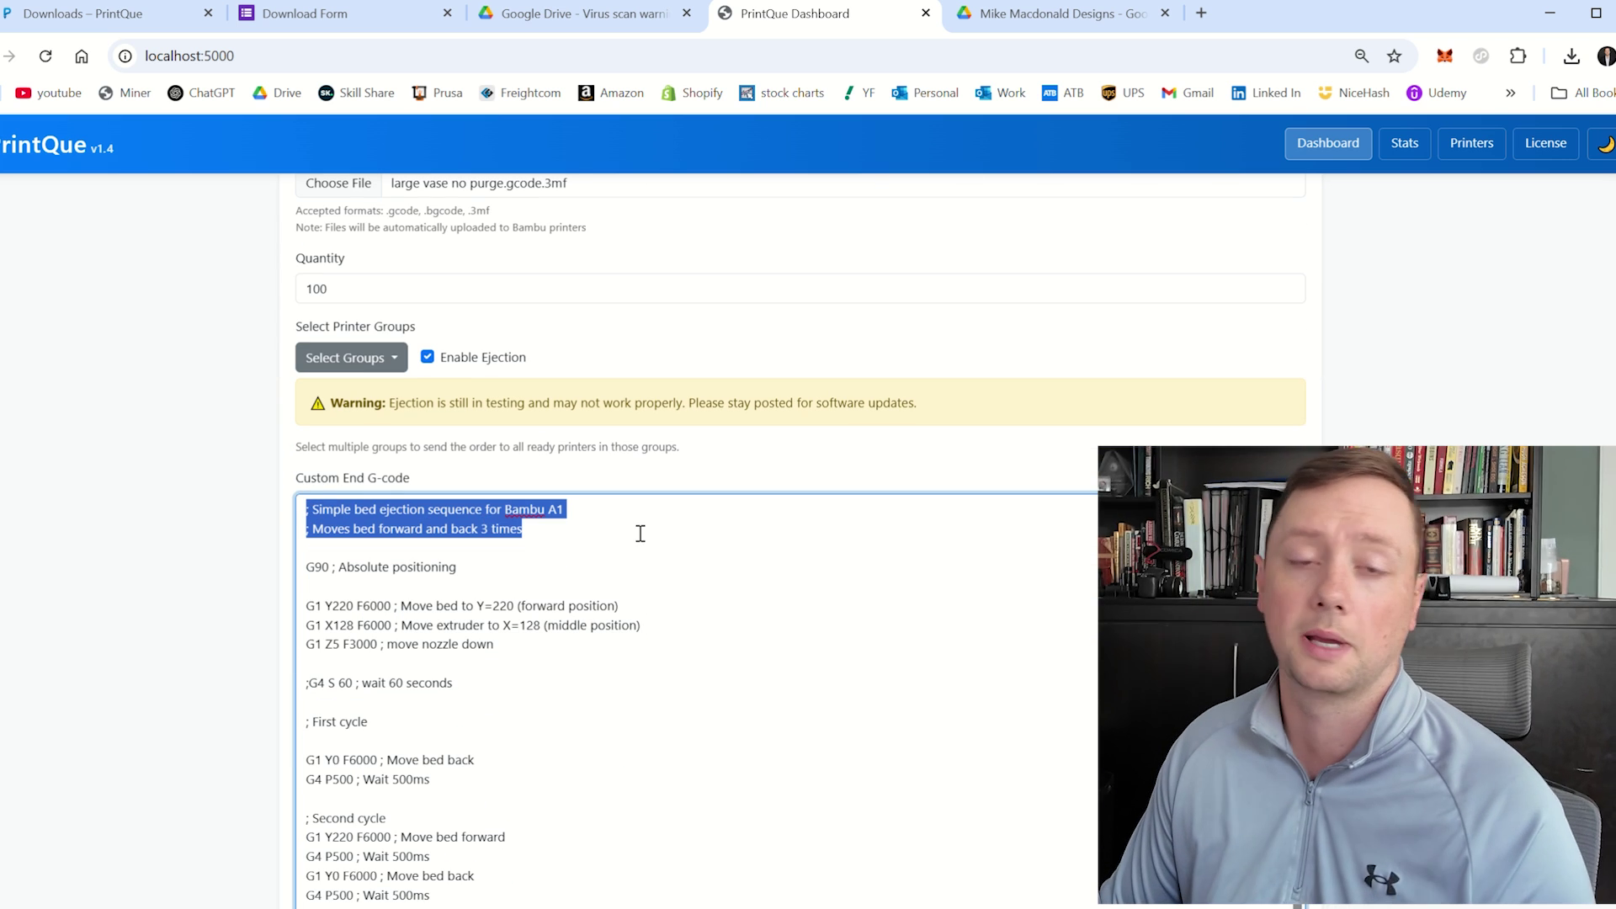
left_click(608, 518)
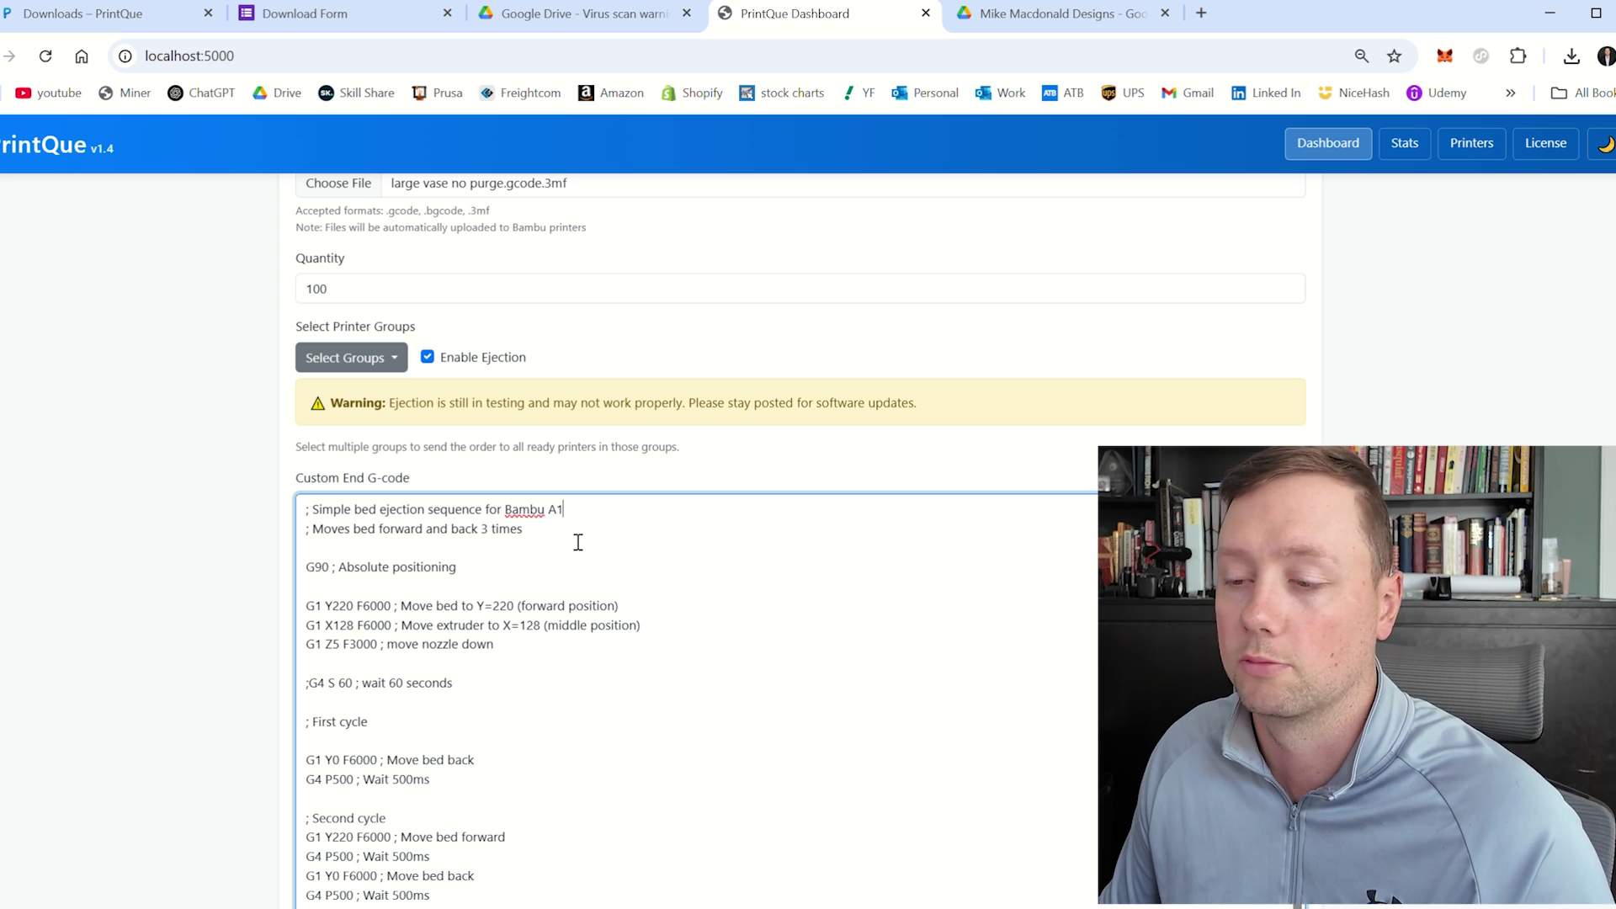
left_click_drag(579, 543, 289, 515)
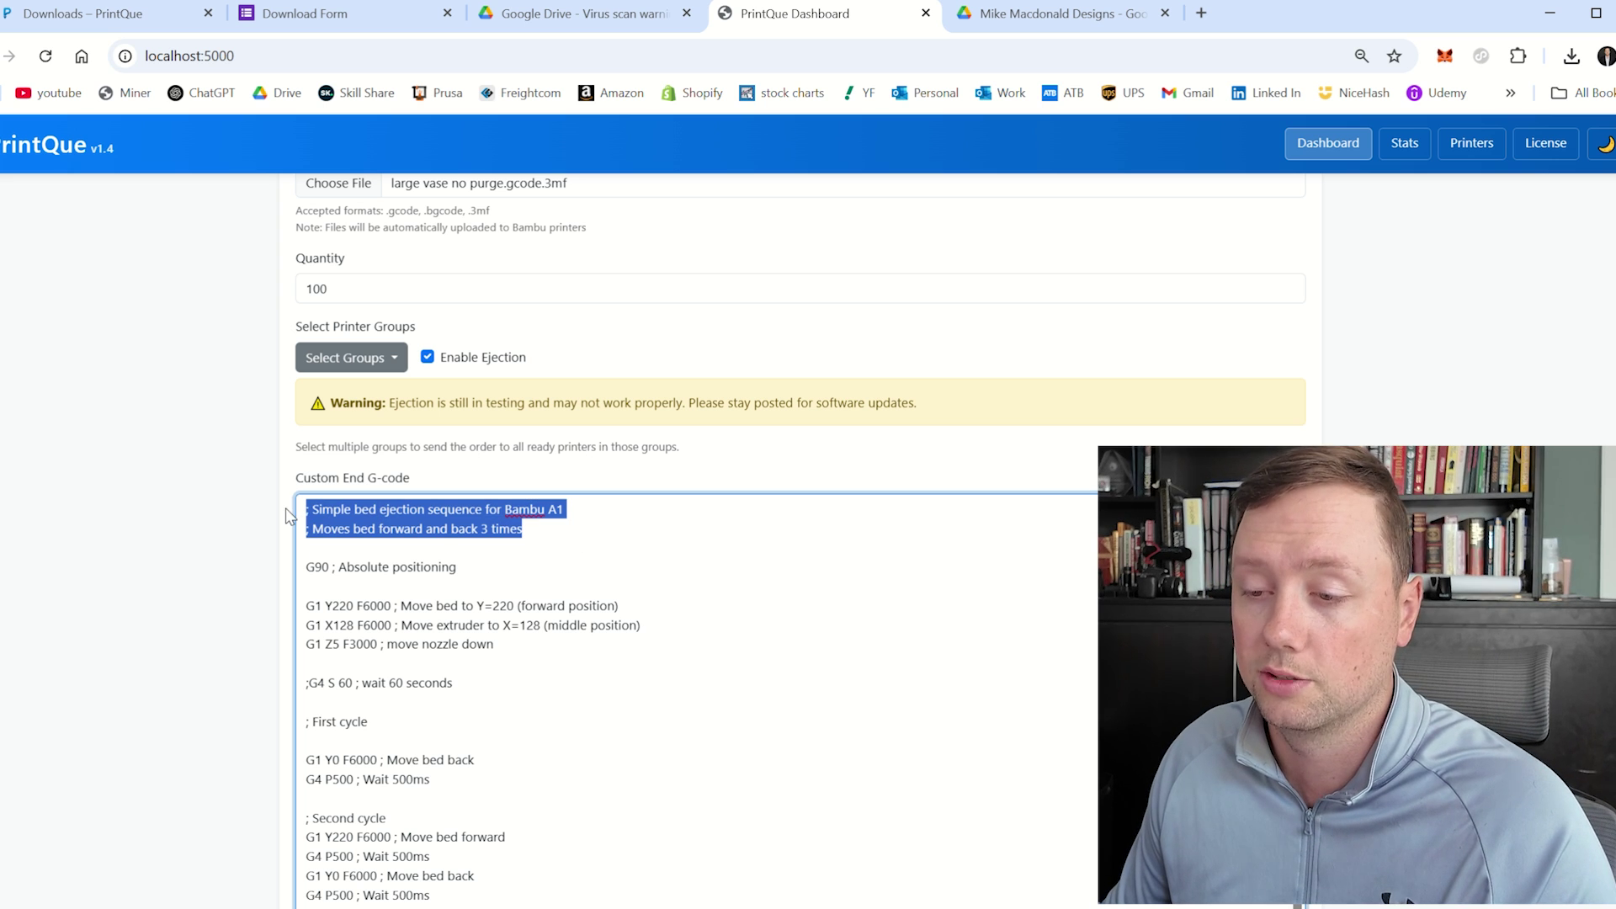
left_click(327, 530)
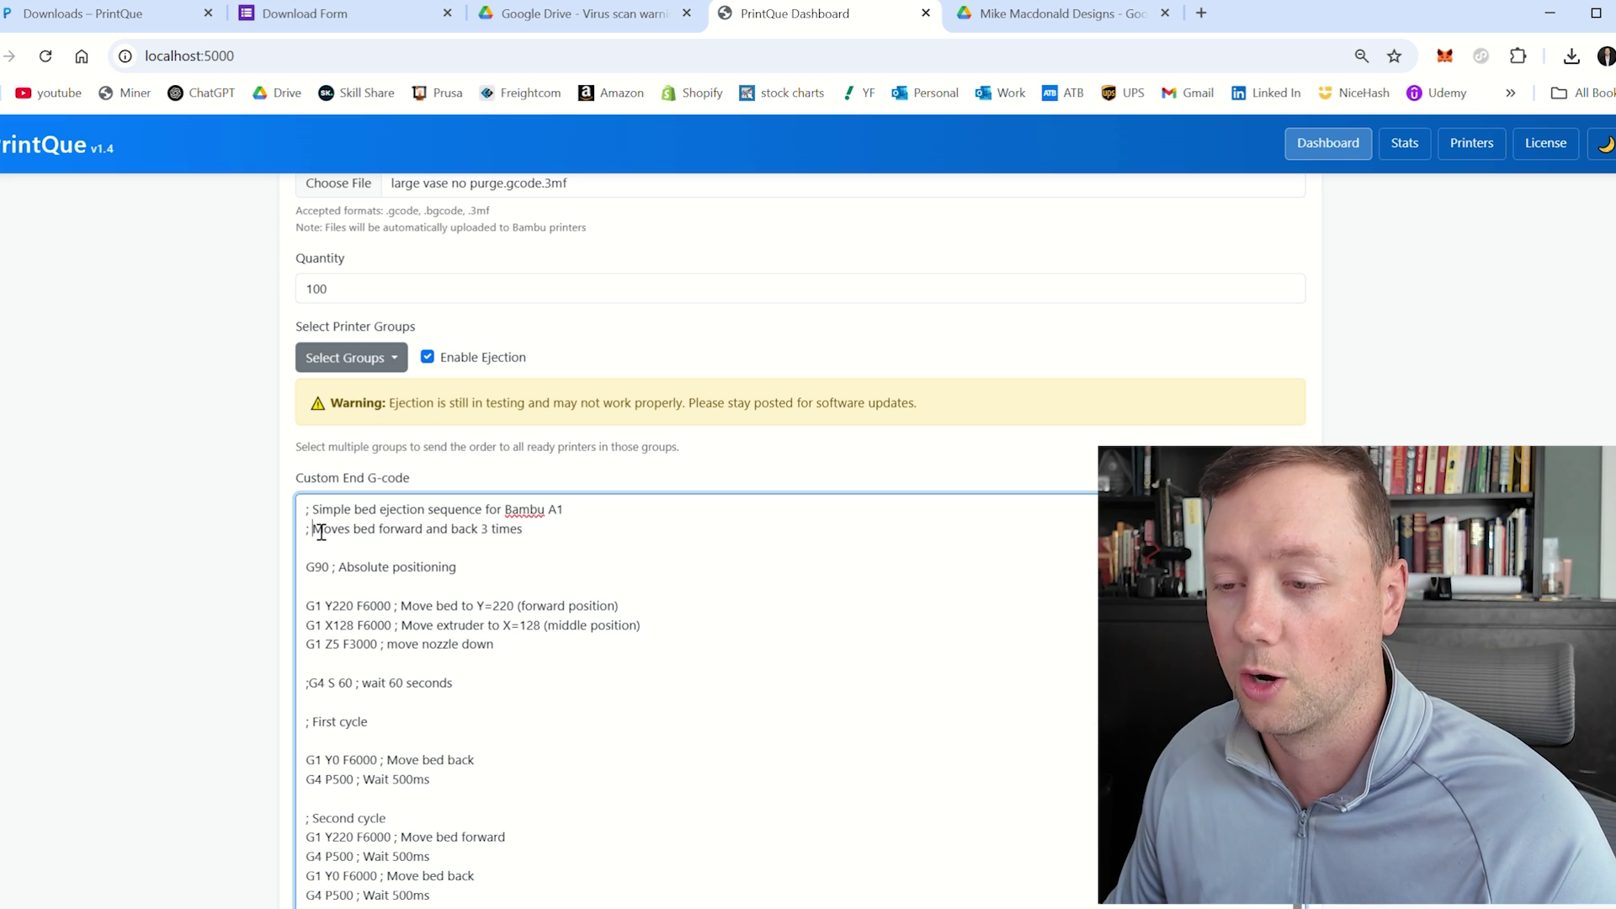
double_click(310, 520)
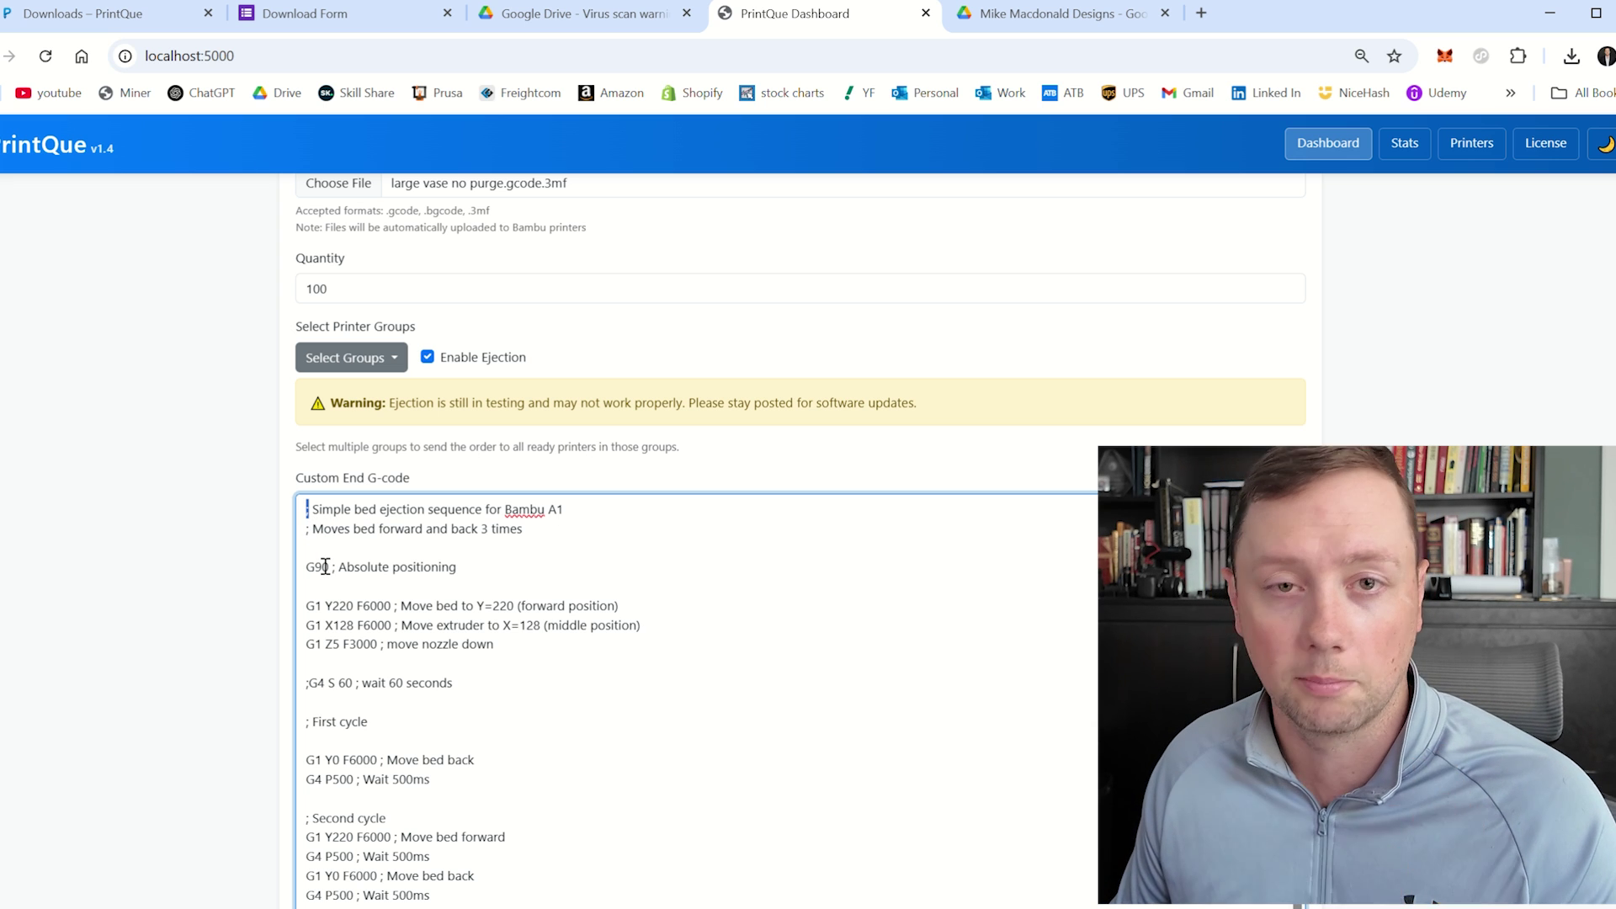
left_click(322, 549)
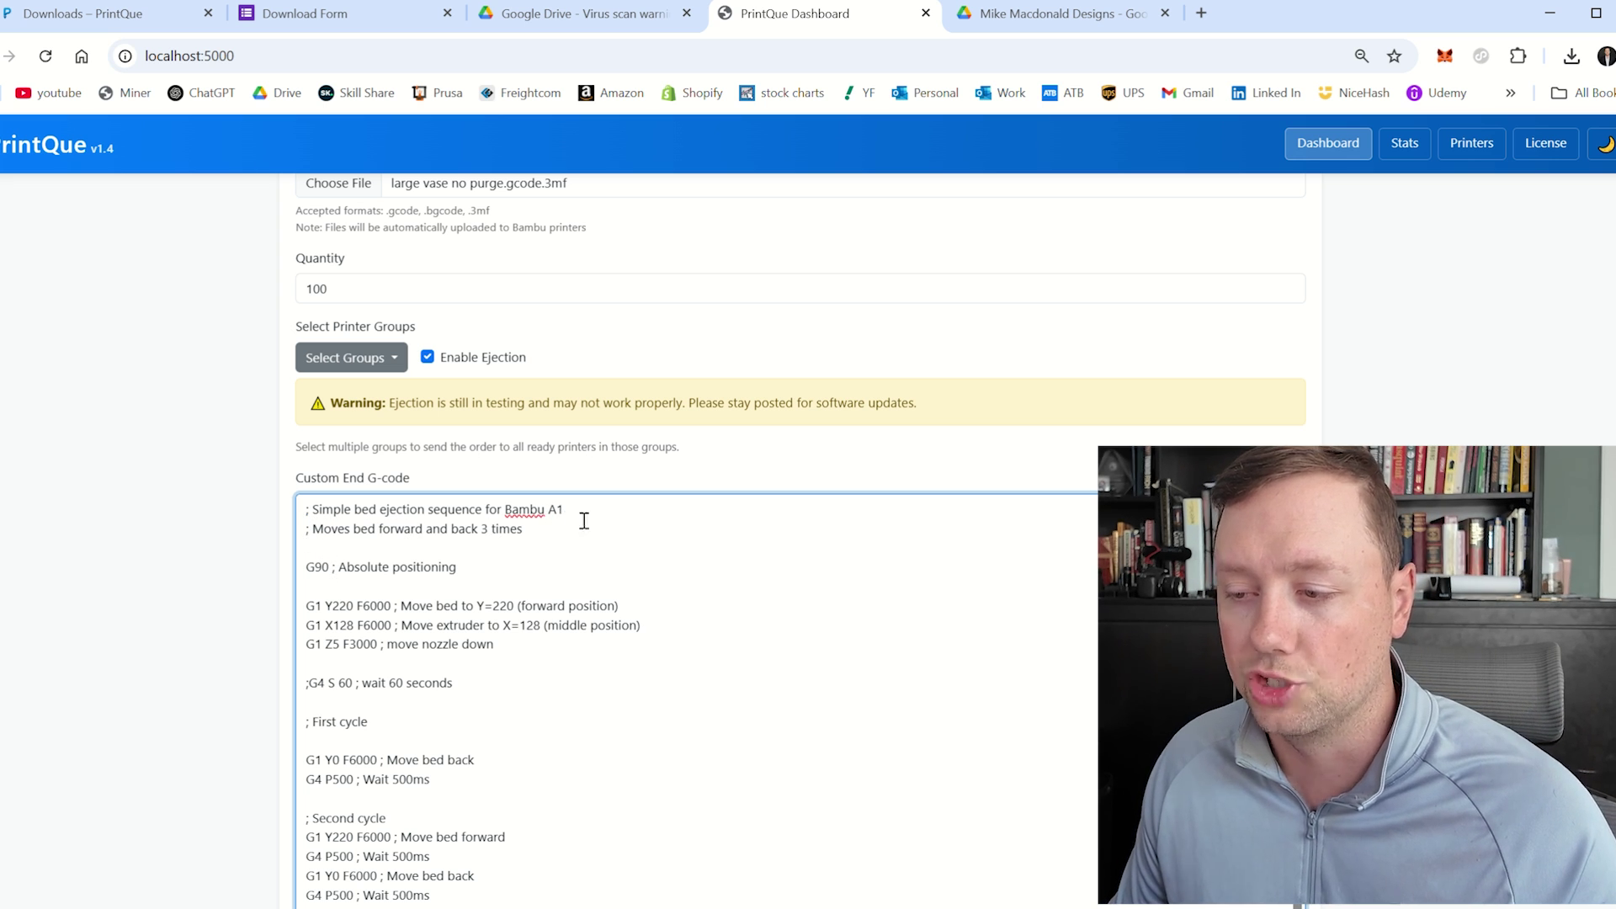
left_click_drag(584, 521, 324, 523)
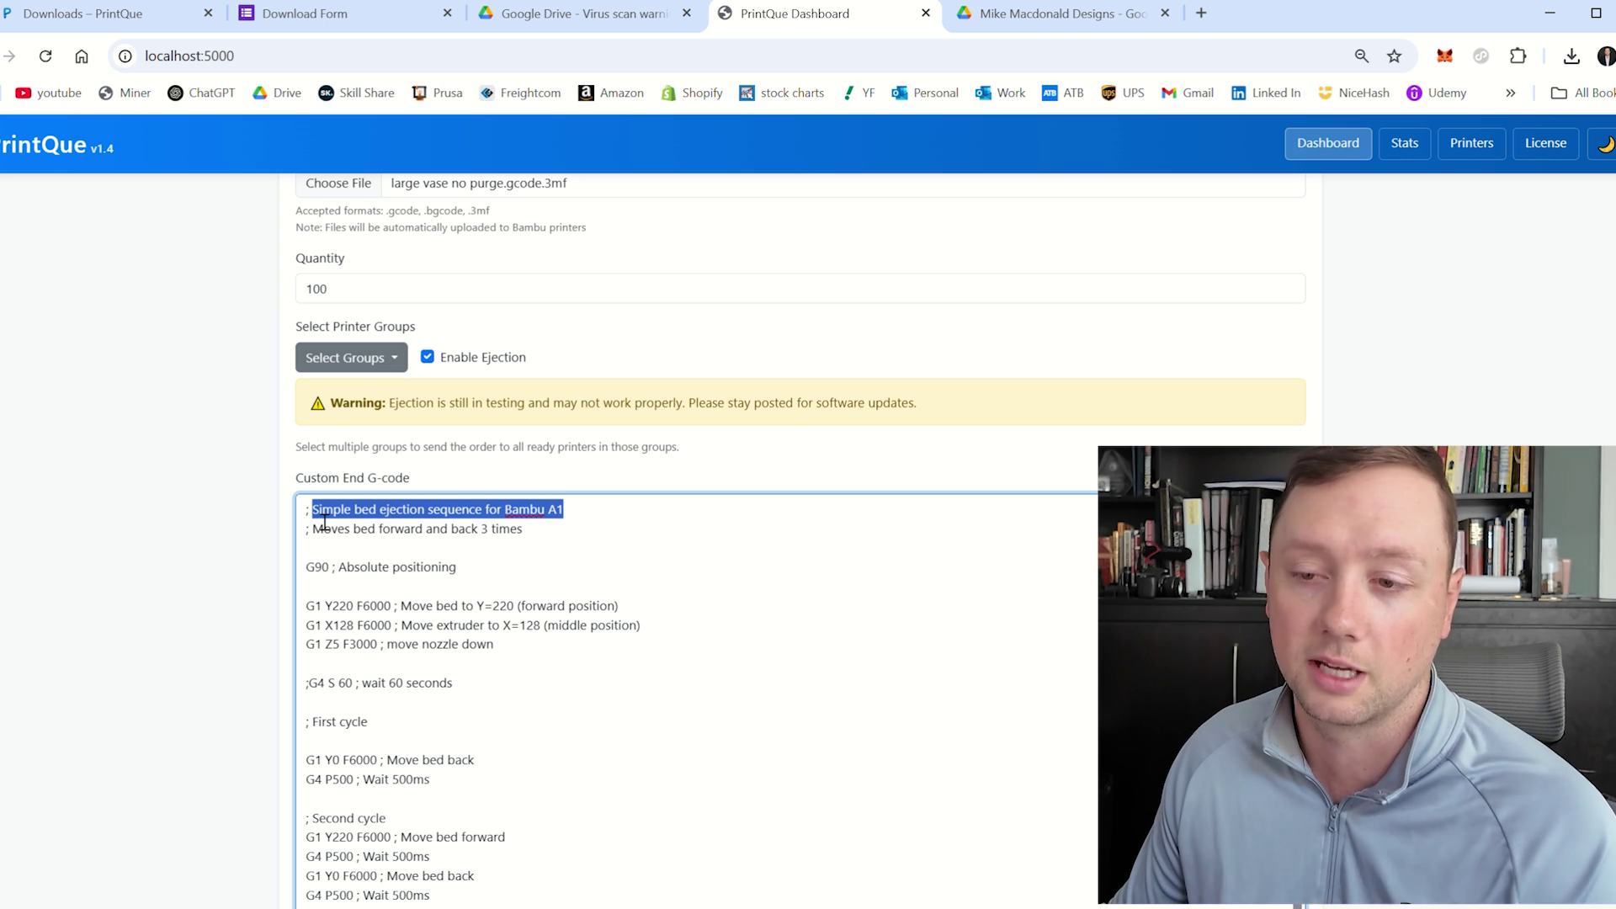
left_click(318, 521)
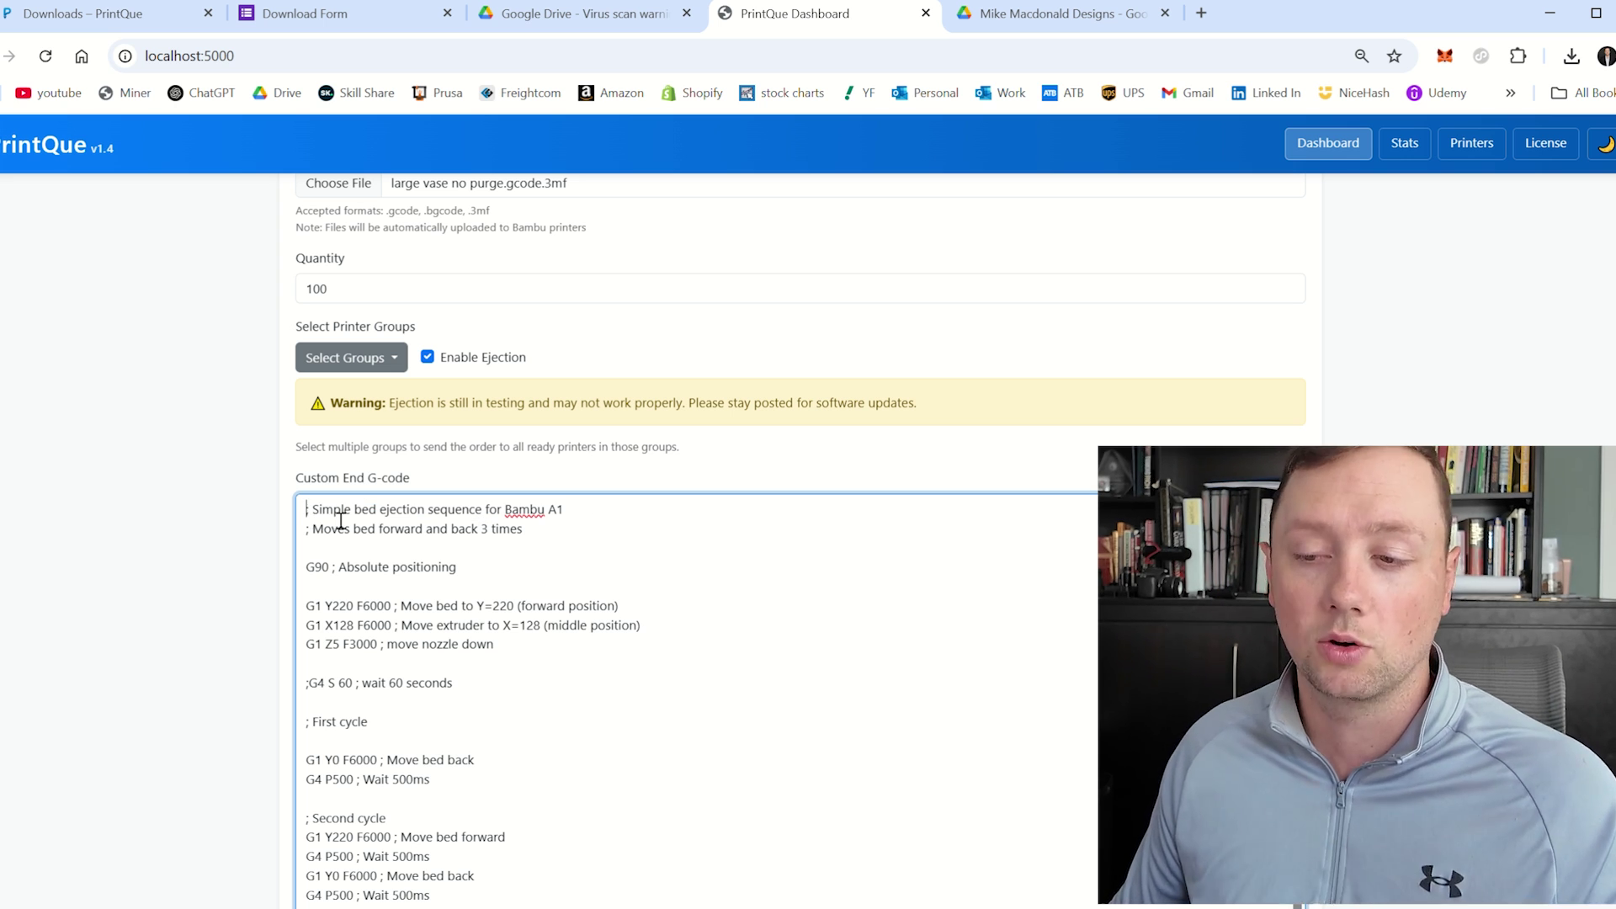
left_click_drag(325, 521, 577, 520)
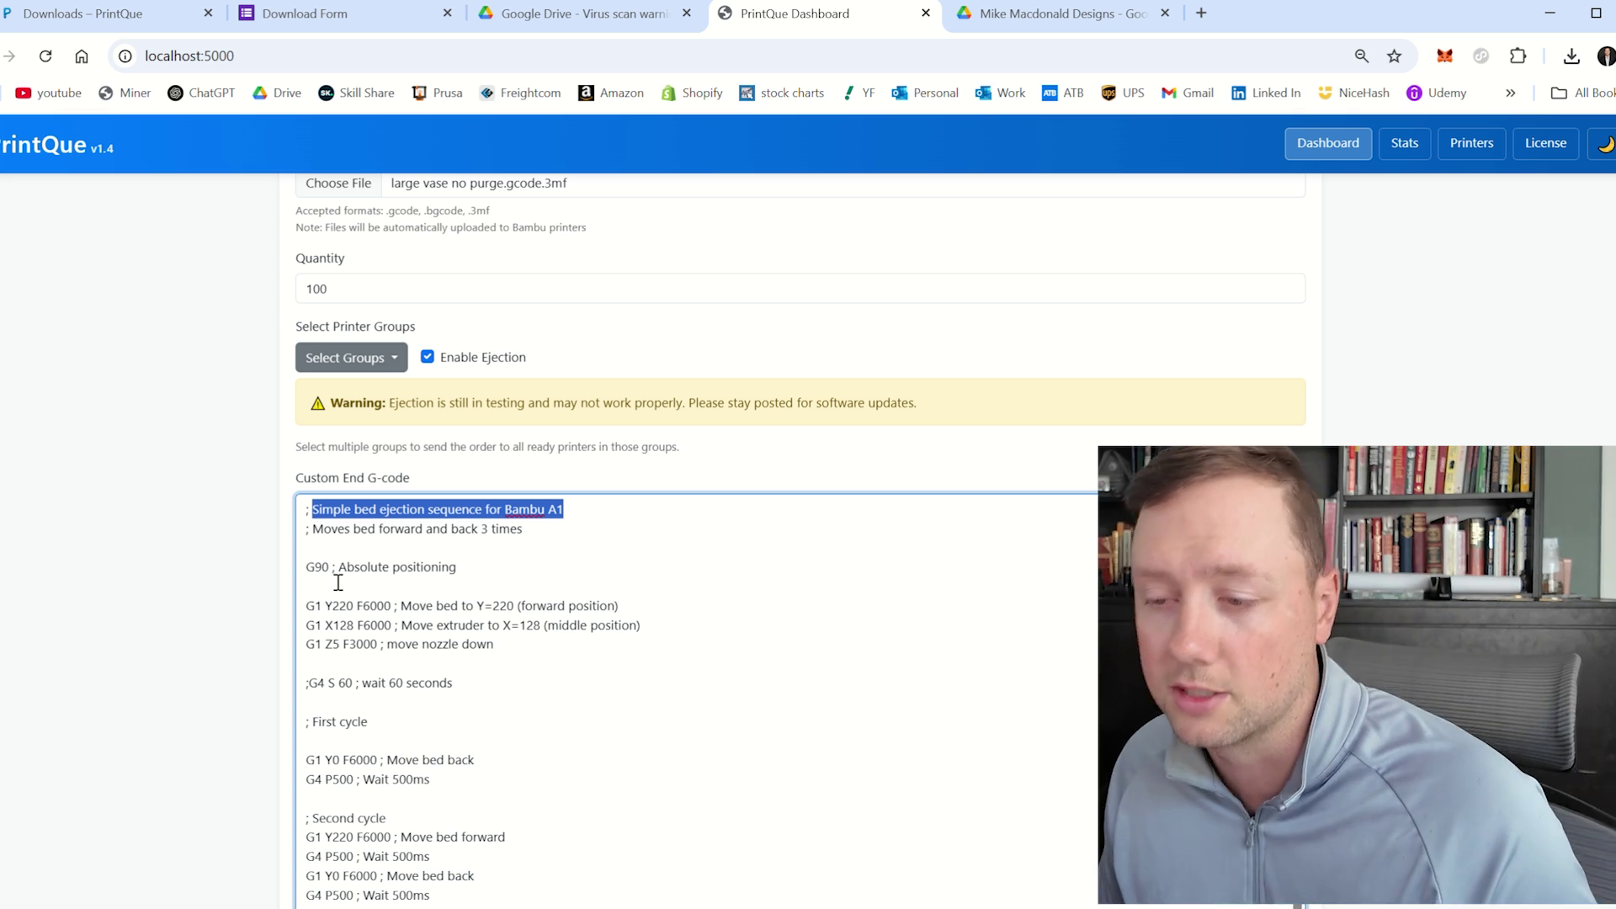
left_click_drag(330, 578, 306, 578)
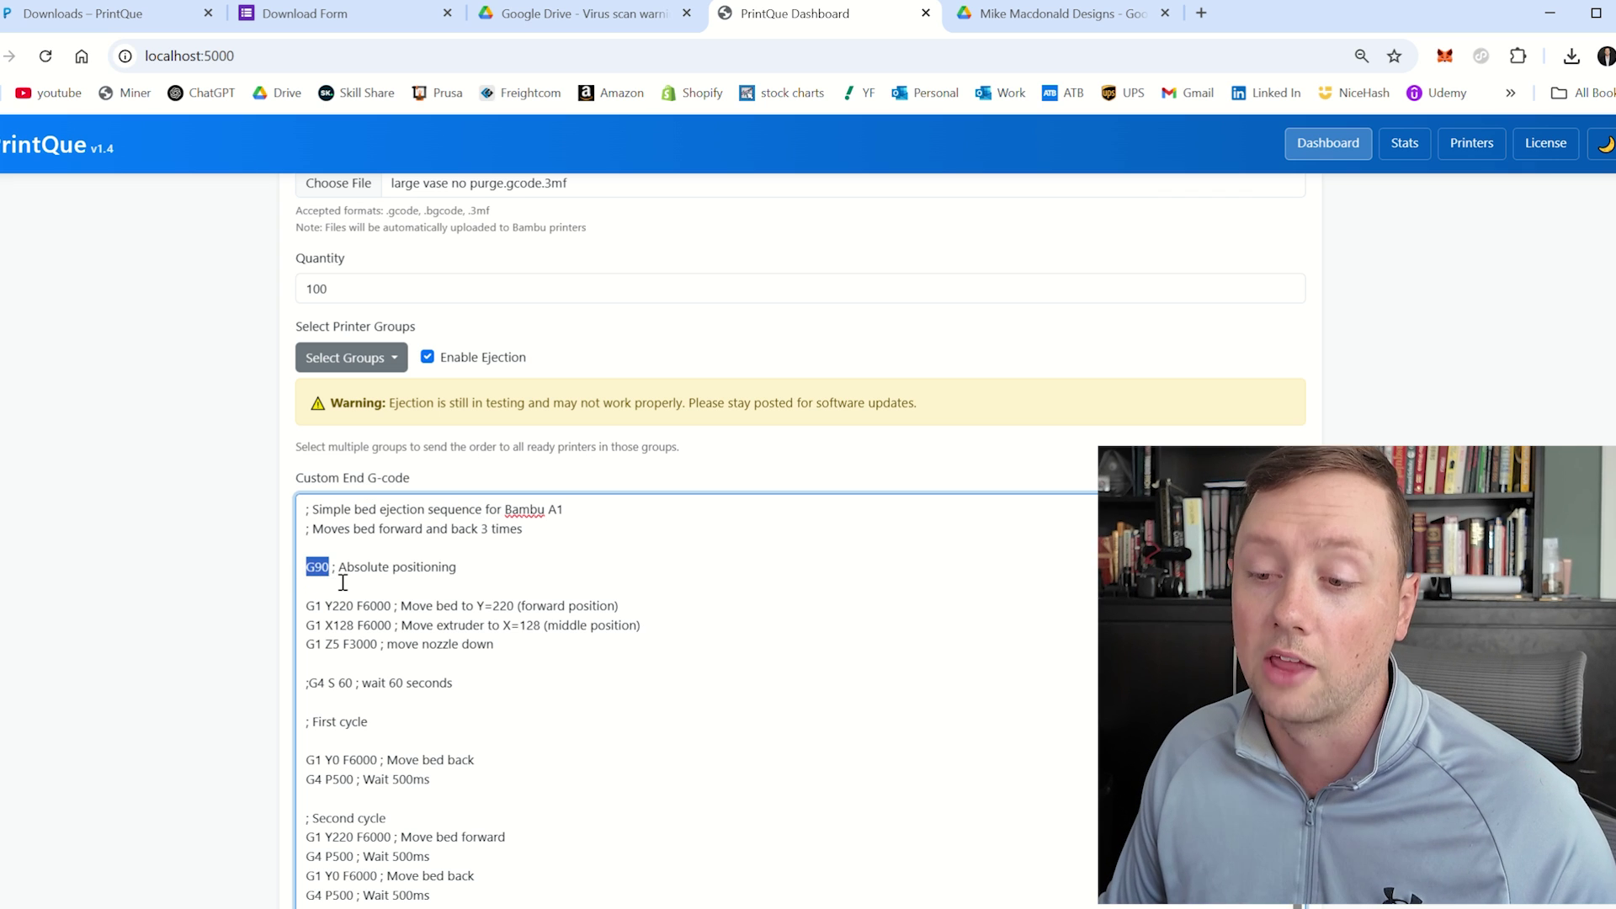
left_click(343, 581)
left_click_drag(501, 577, 353, 581)
left_click_drag(477, 578, 306, 578)
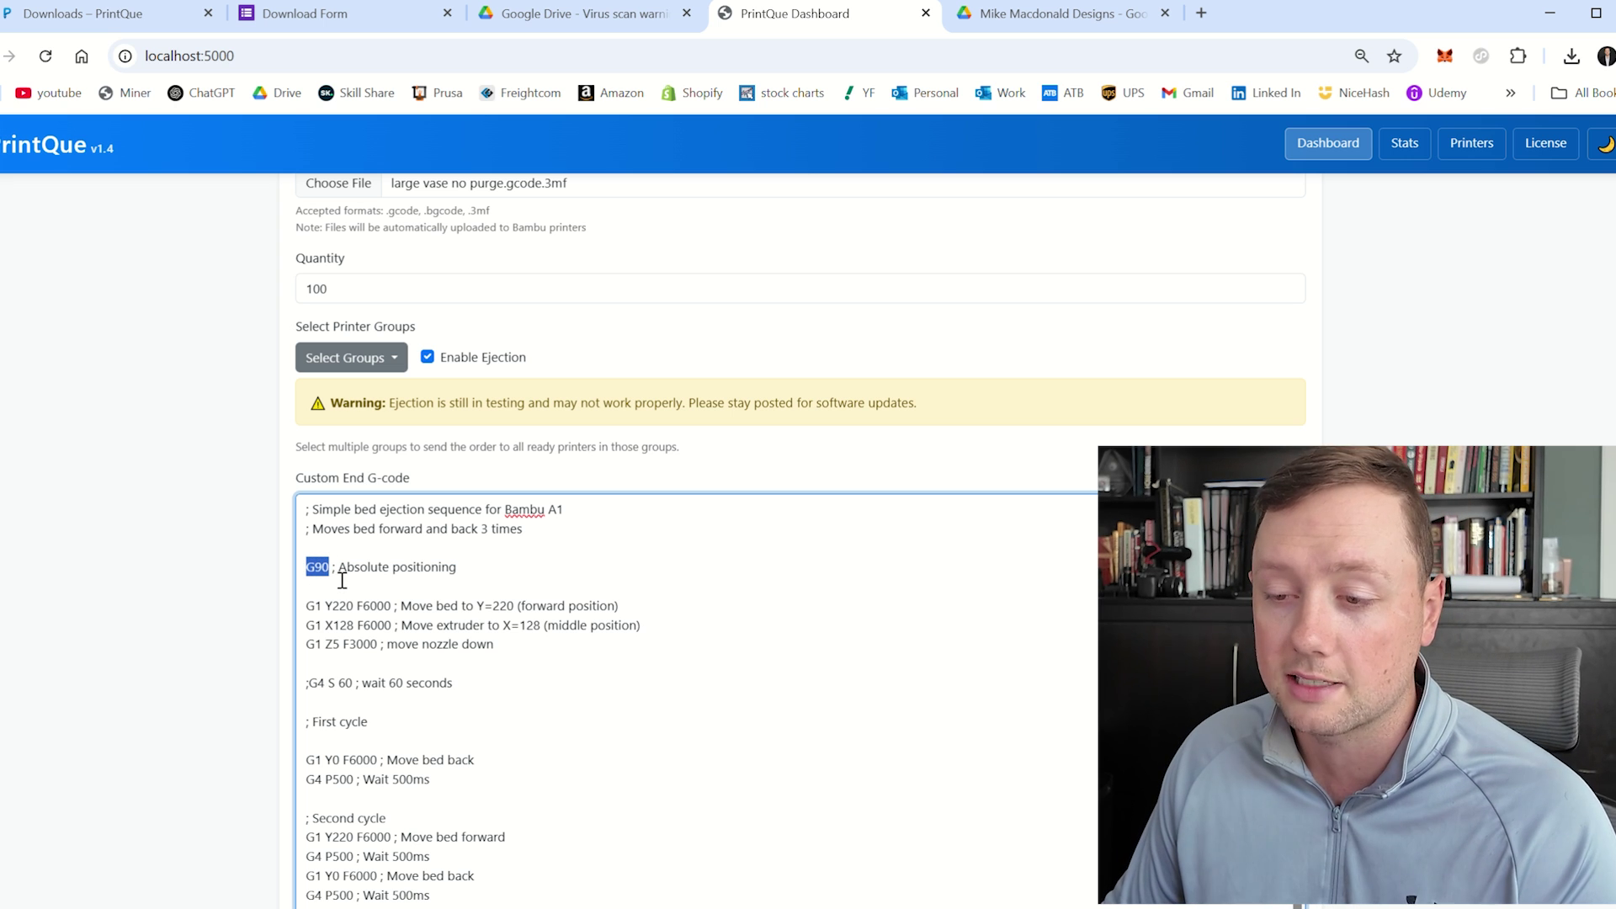
left_click_drag(339, 579, 433, 579)
key("ctrl+z")
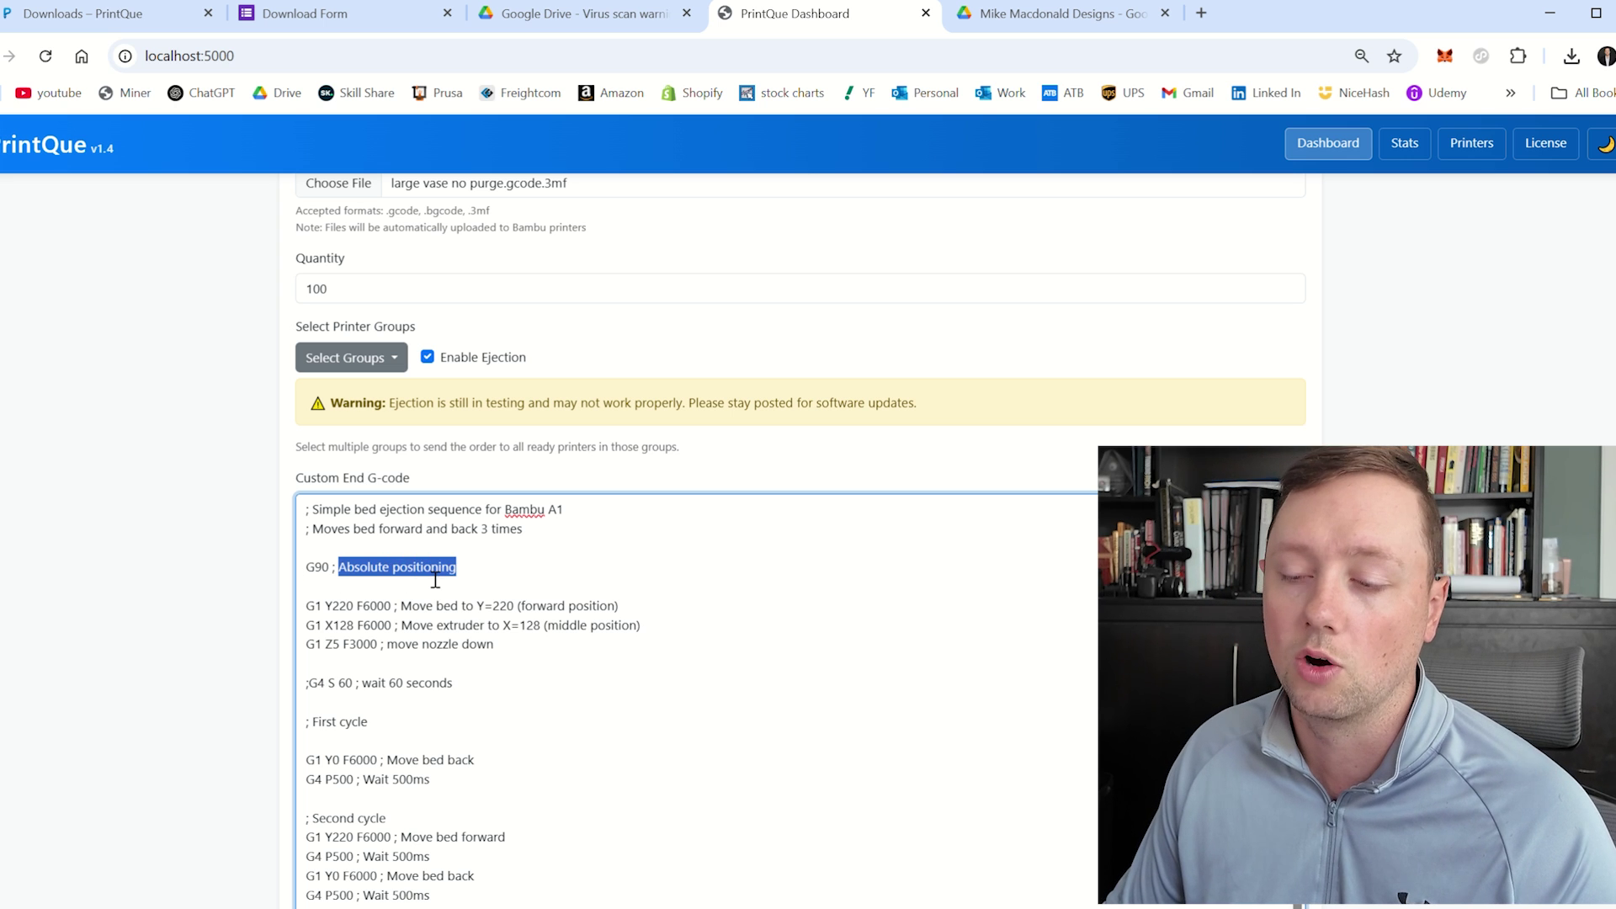
left_click_drag(309, 580, 527, 577)
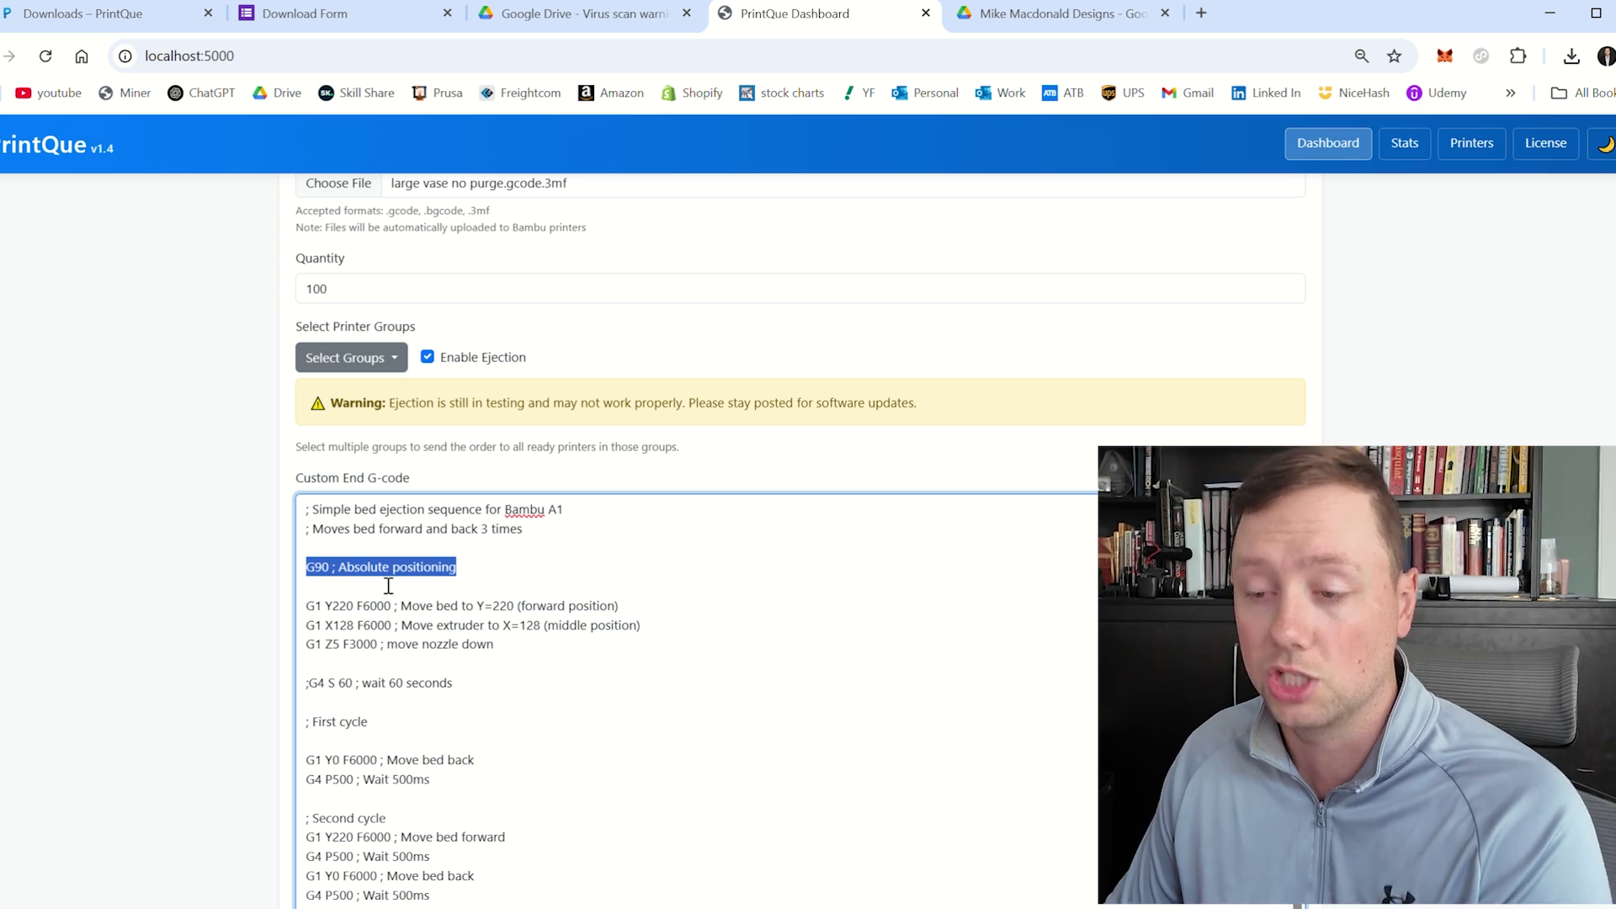
left_click(484, 569)
left_click_drag(504, 580, 347, 582)
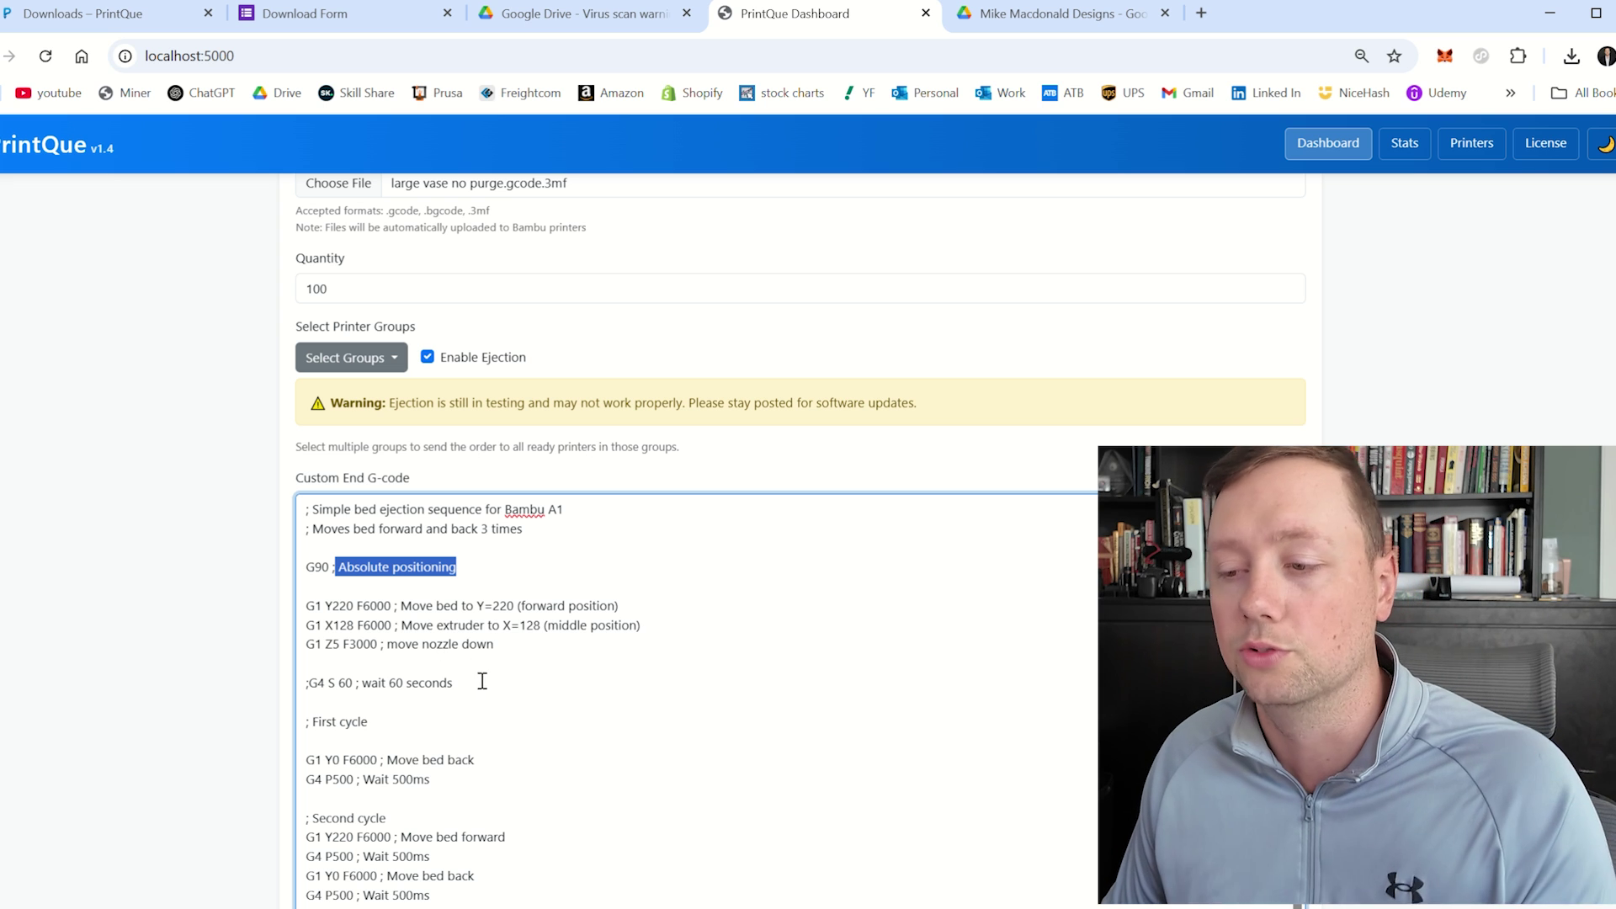
left_click_drag(623, 623, 416, 623)
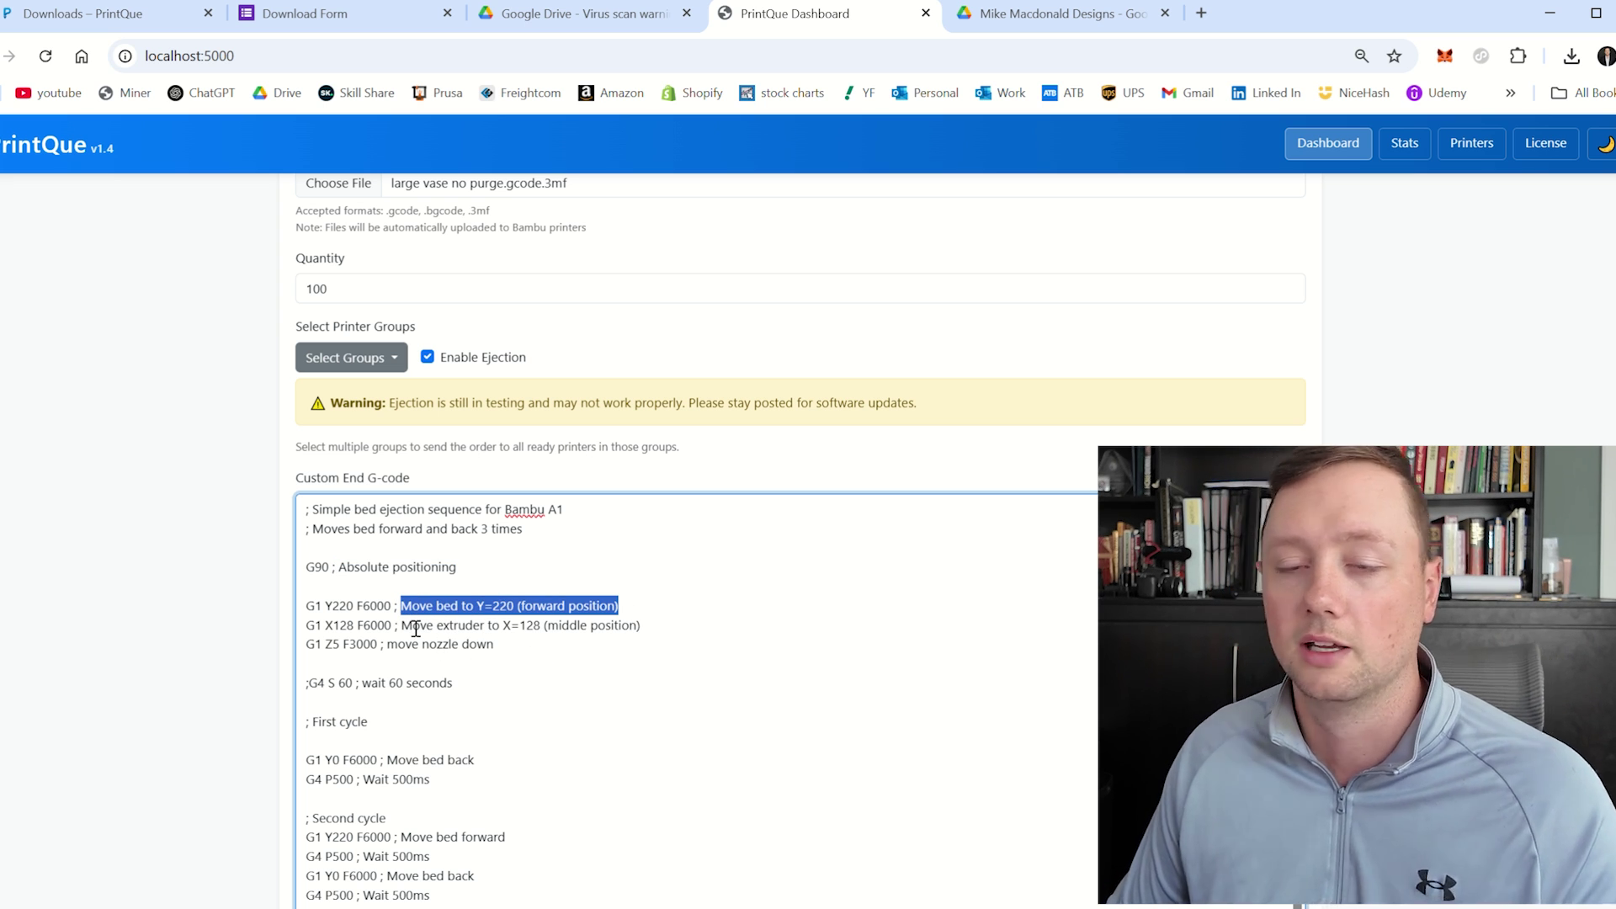
left_click_drag(392, 613, 294, 617)
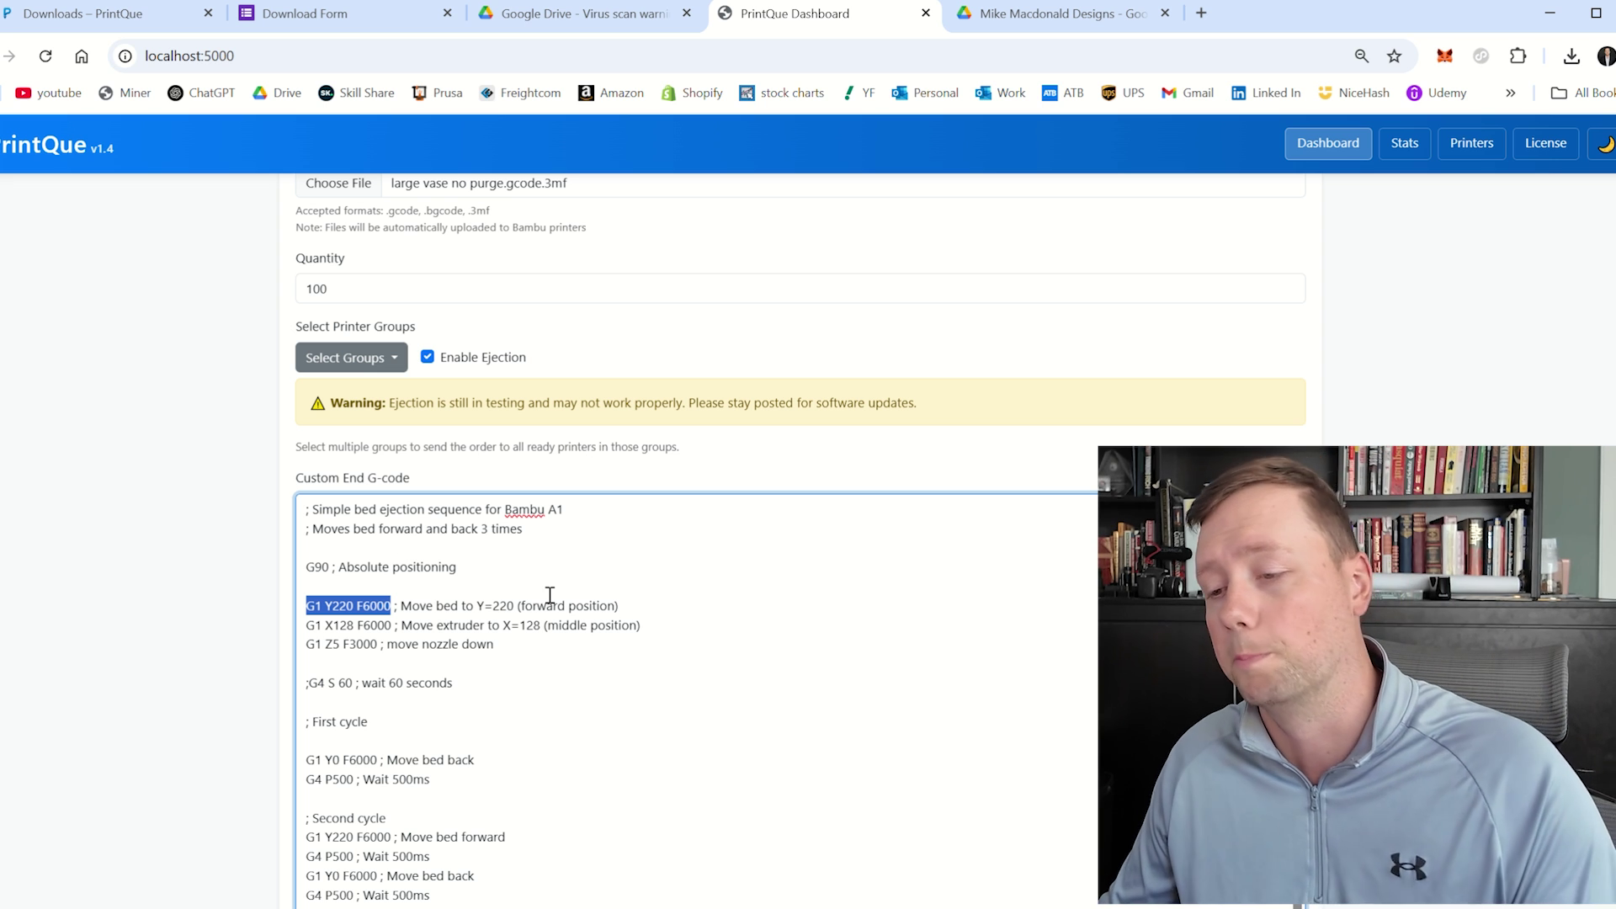
left_click(491, 653)
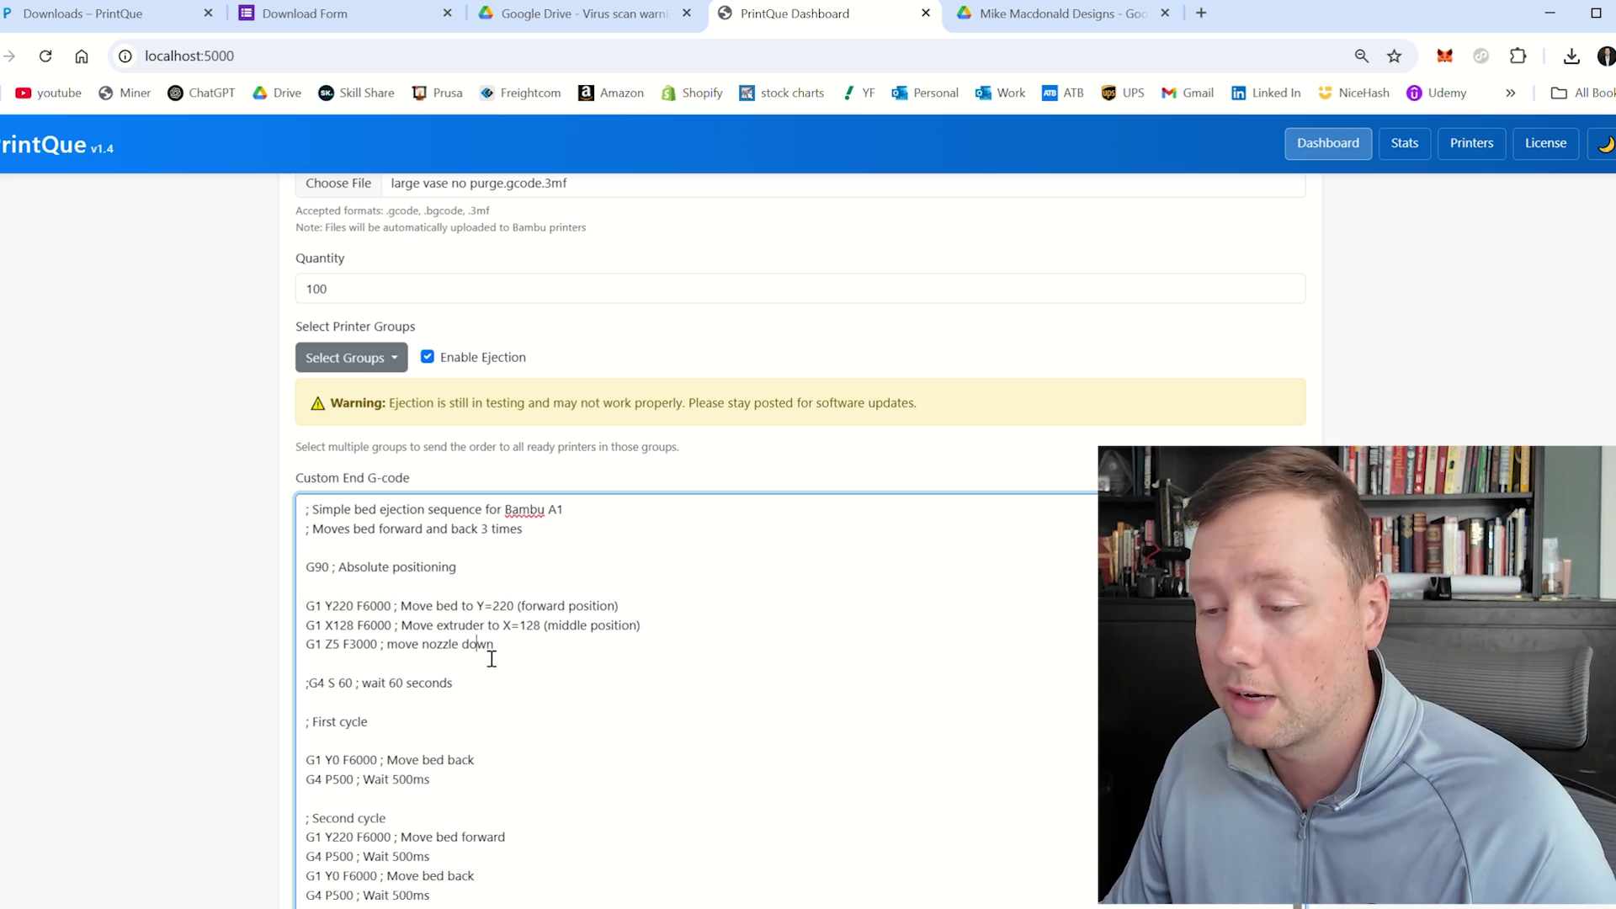
left_click_drag(532, 657, 315, 605)
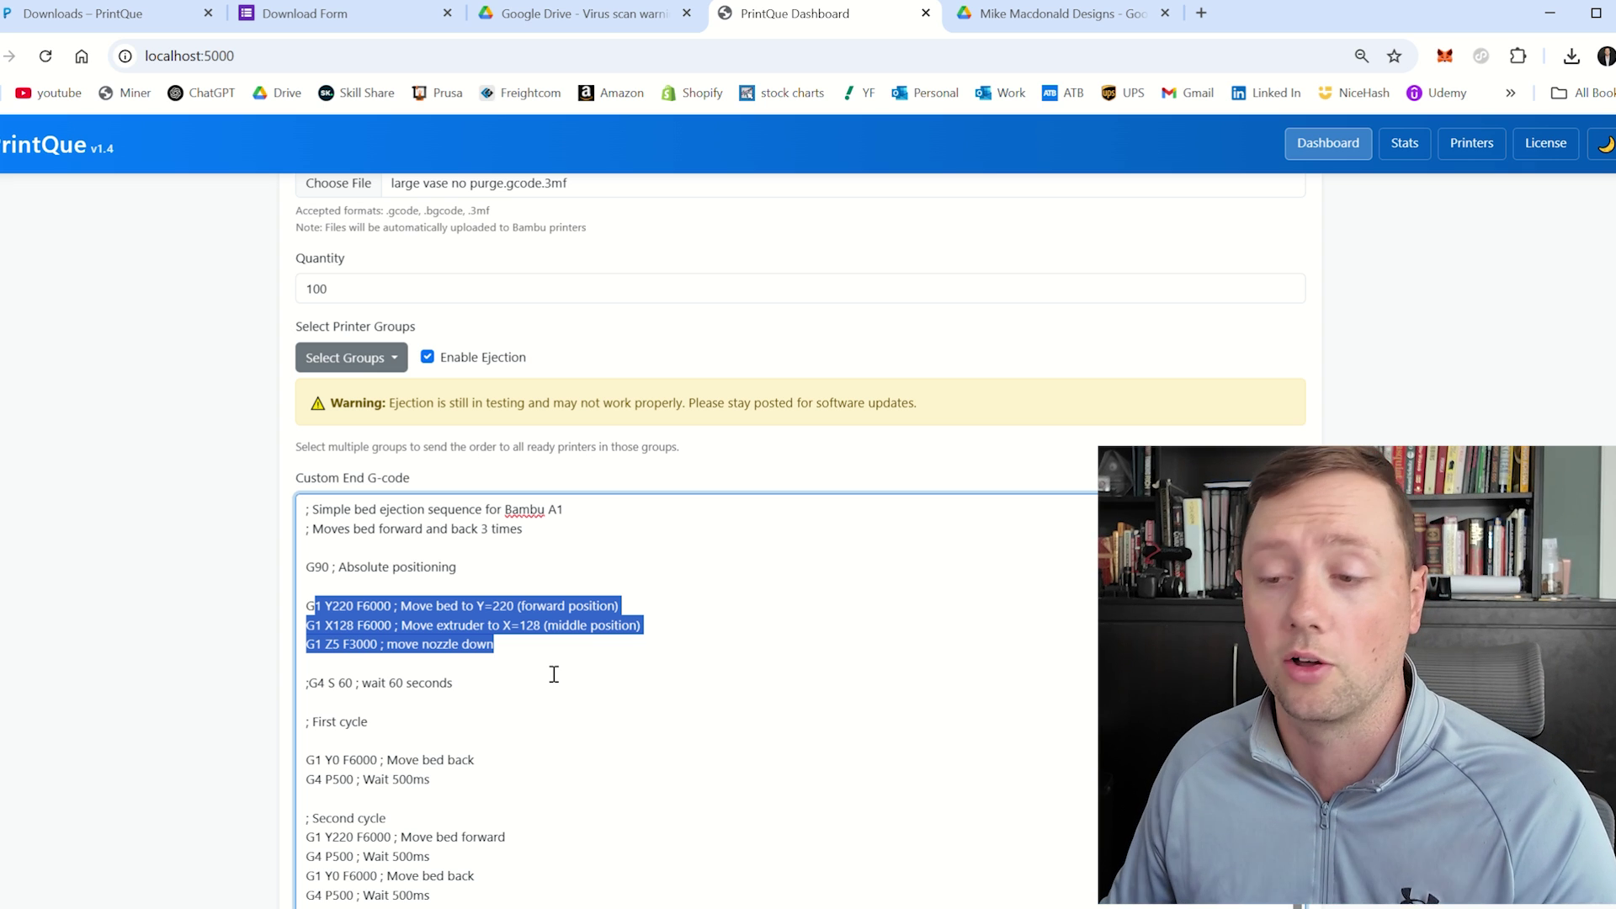
left_click_drag(505, 691, 312, 686)
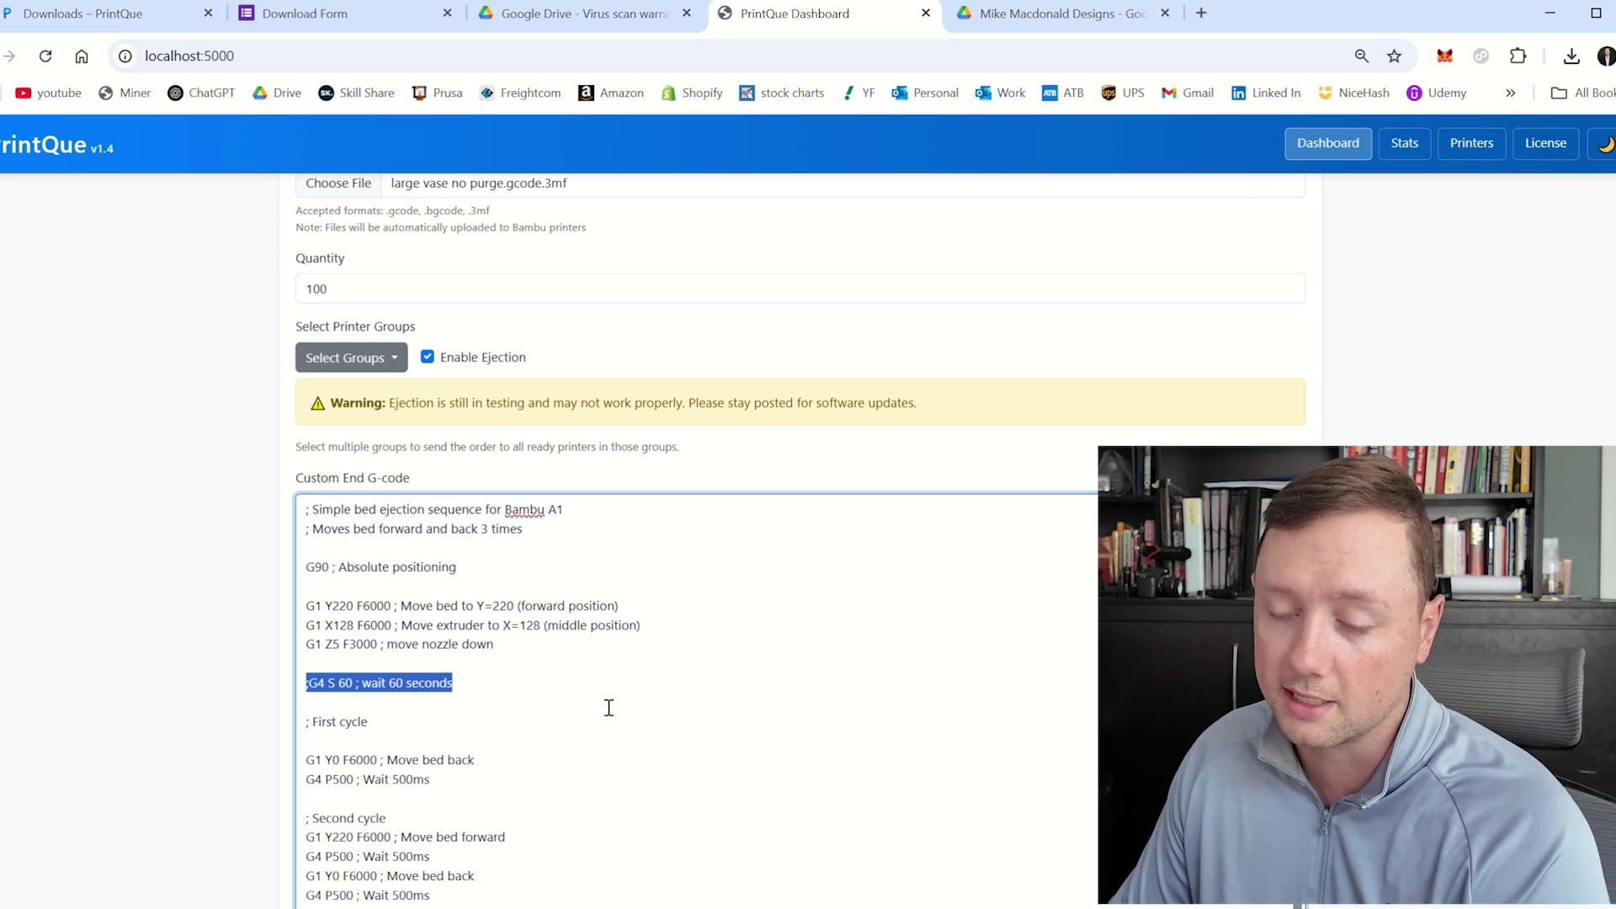
left_click(505, 682)
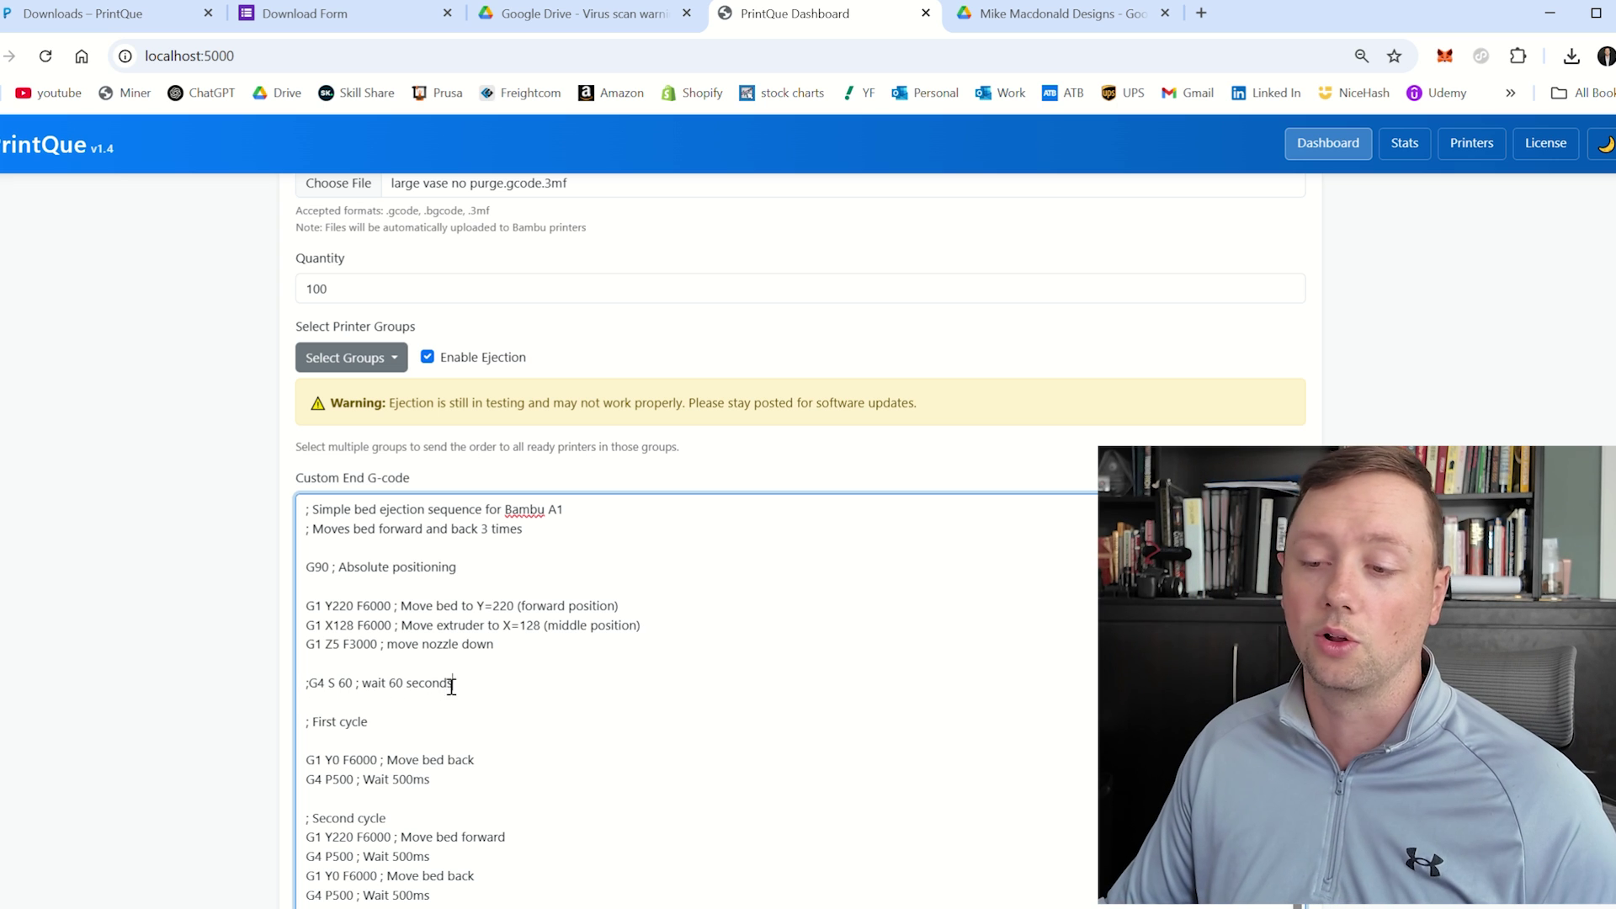
left_click_drag(501, 689, 318, 686)
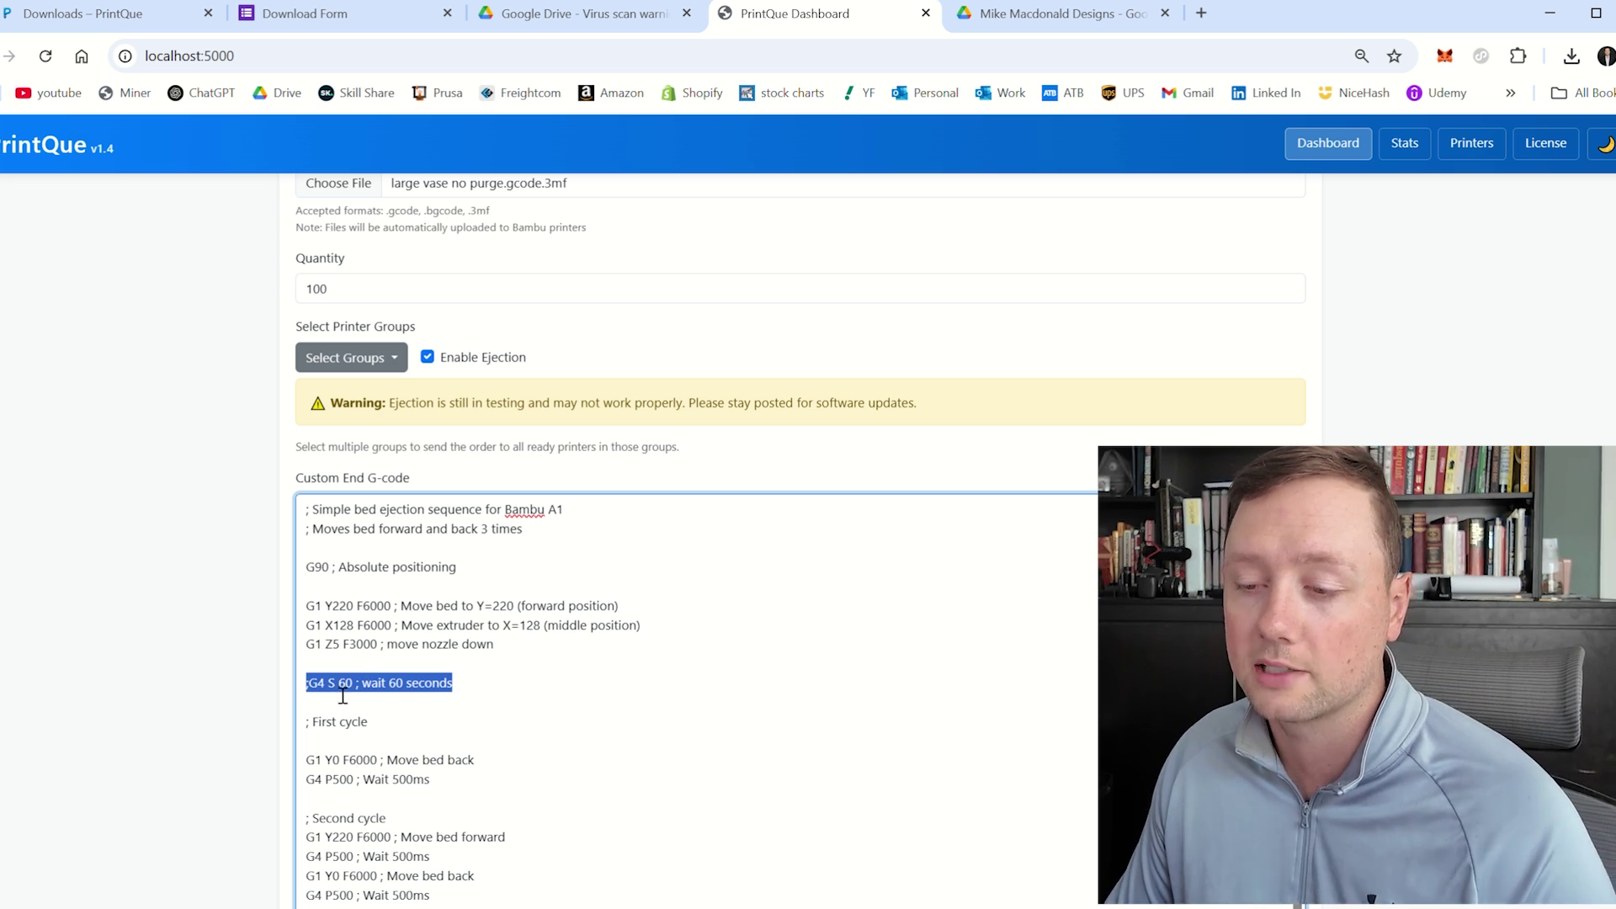
left_click_drag(501, 691, 374, 695)
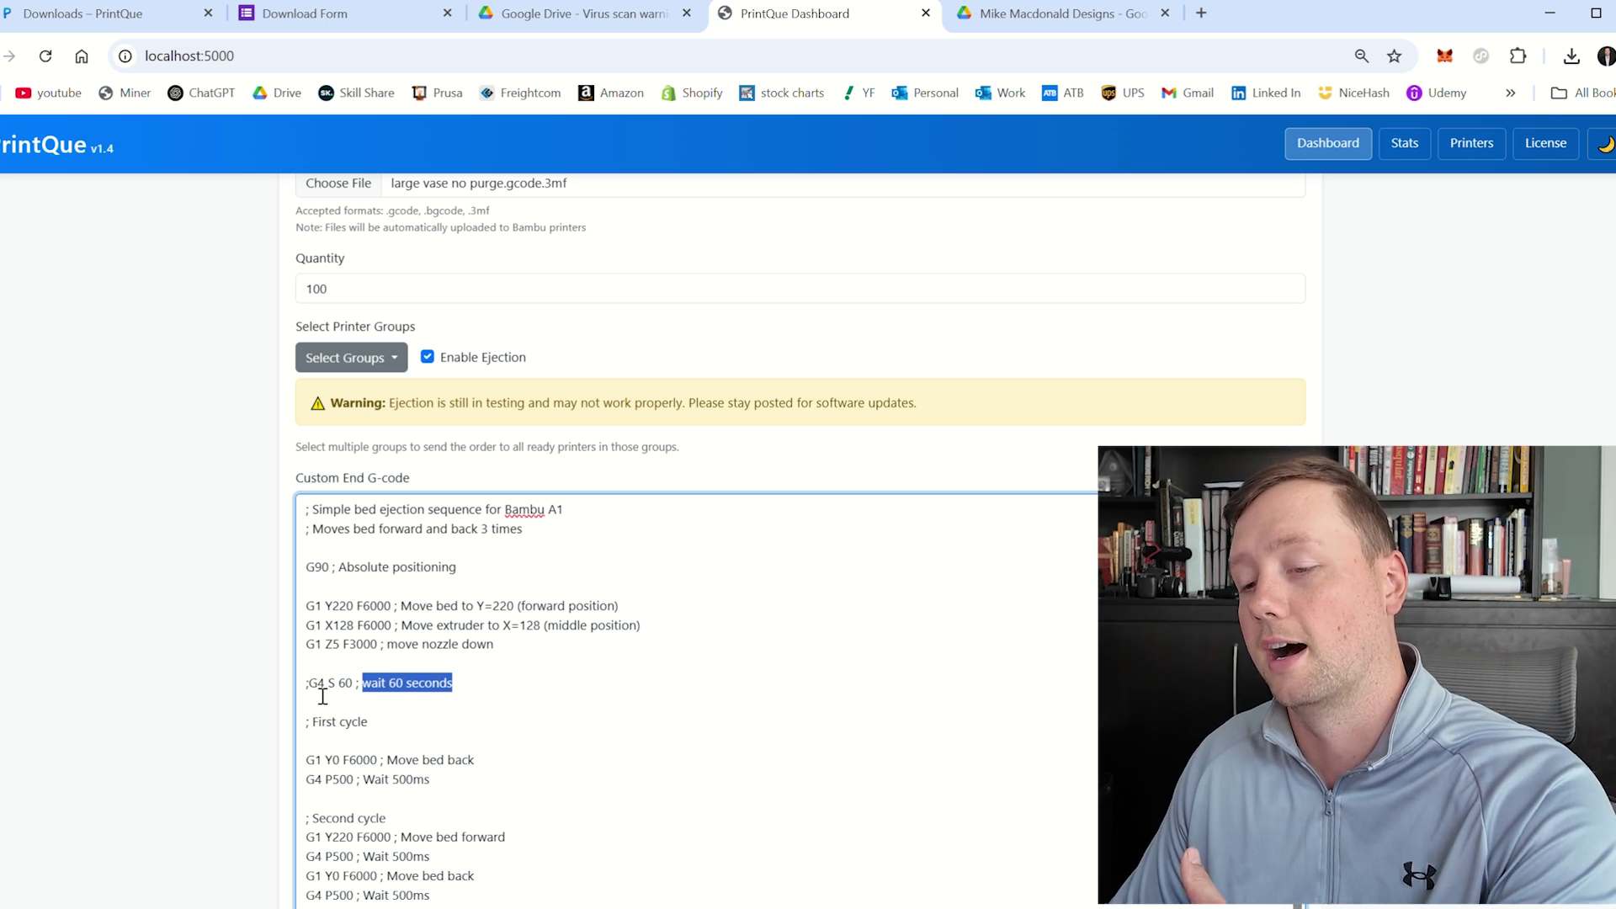
Change the G4 wait line in the Custom End G-code from S 60 to S 120.
left_click(347, 696)
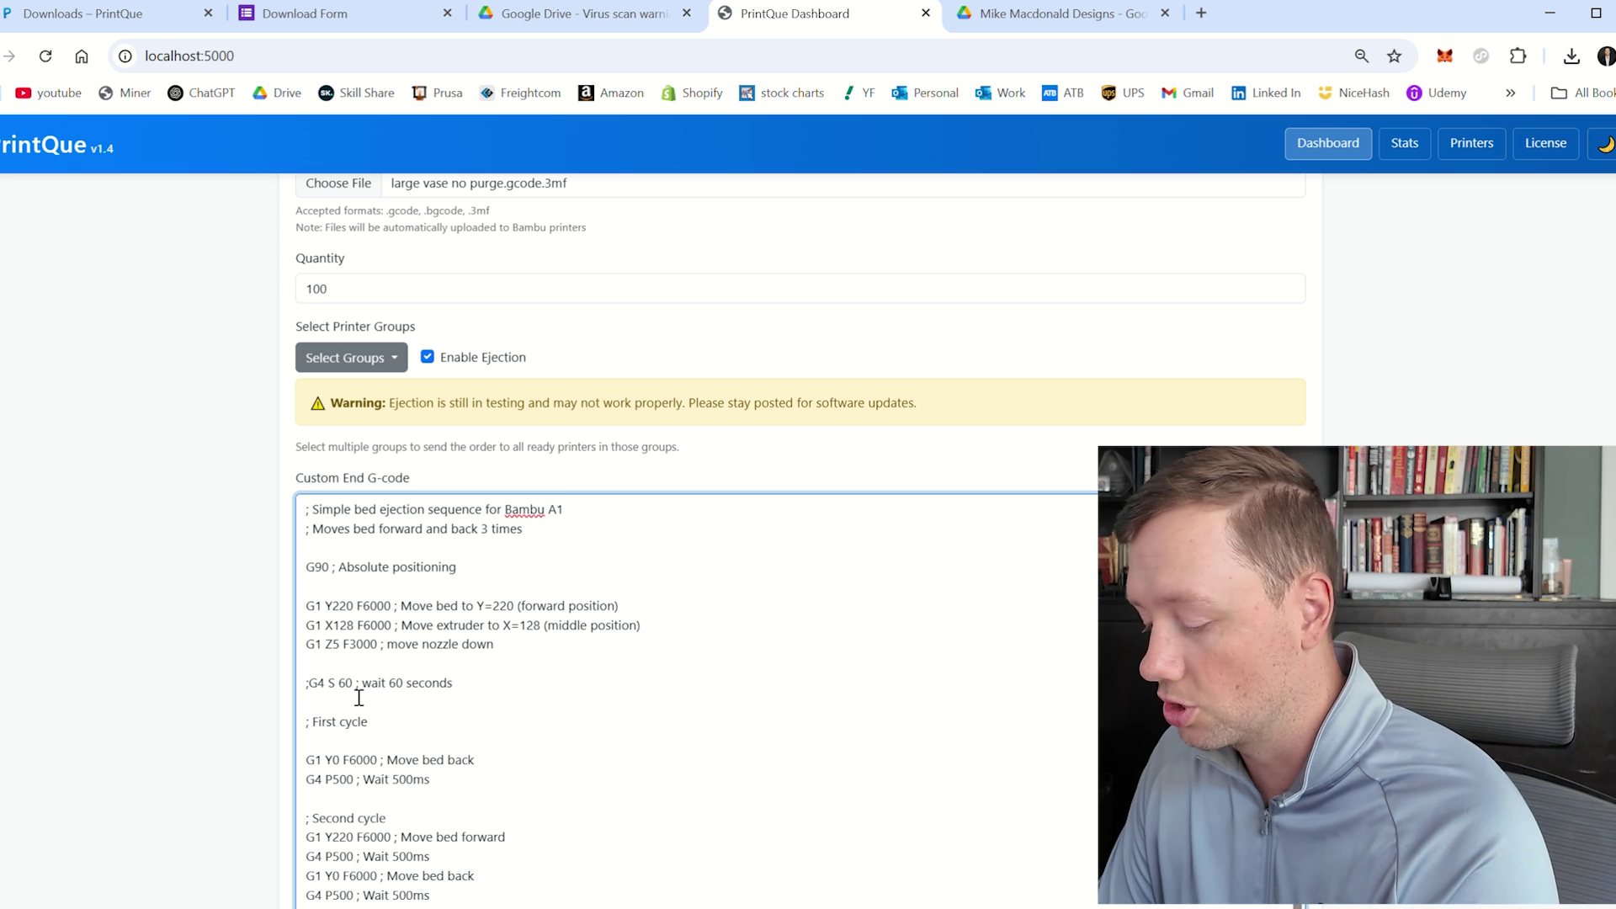
key("BackSpace")
type("12")
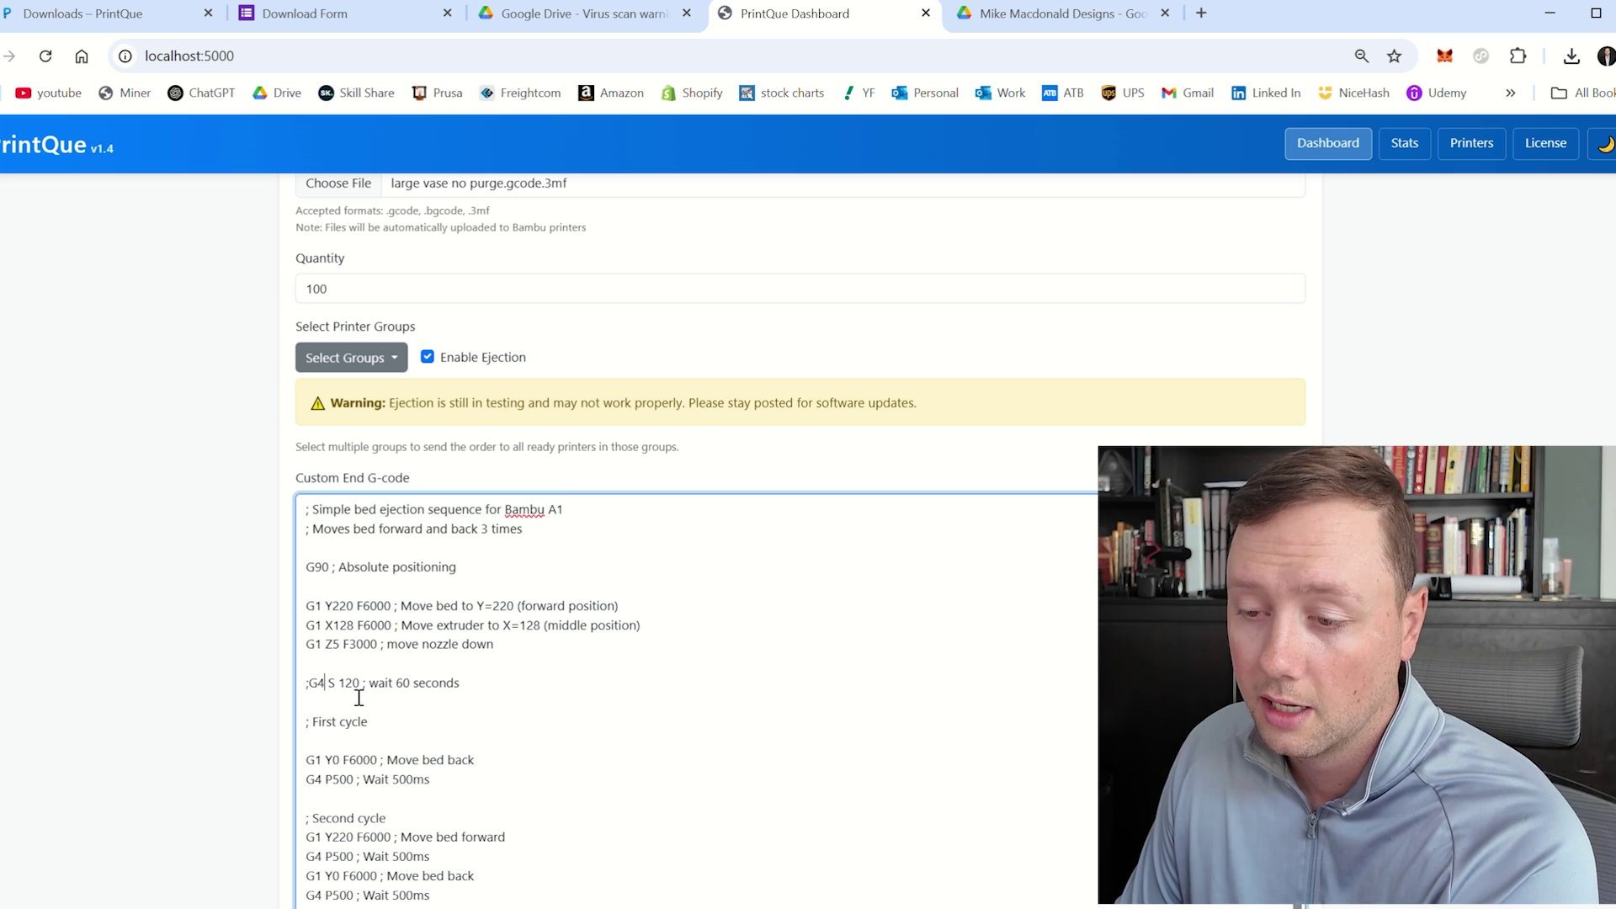
key("BackSpace")
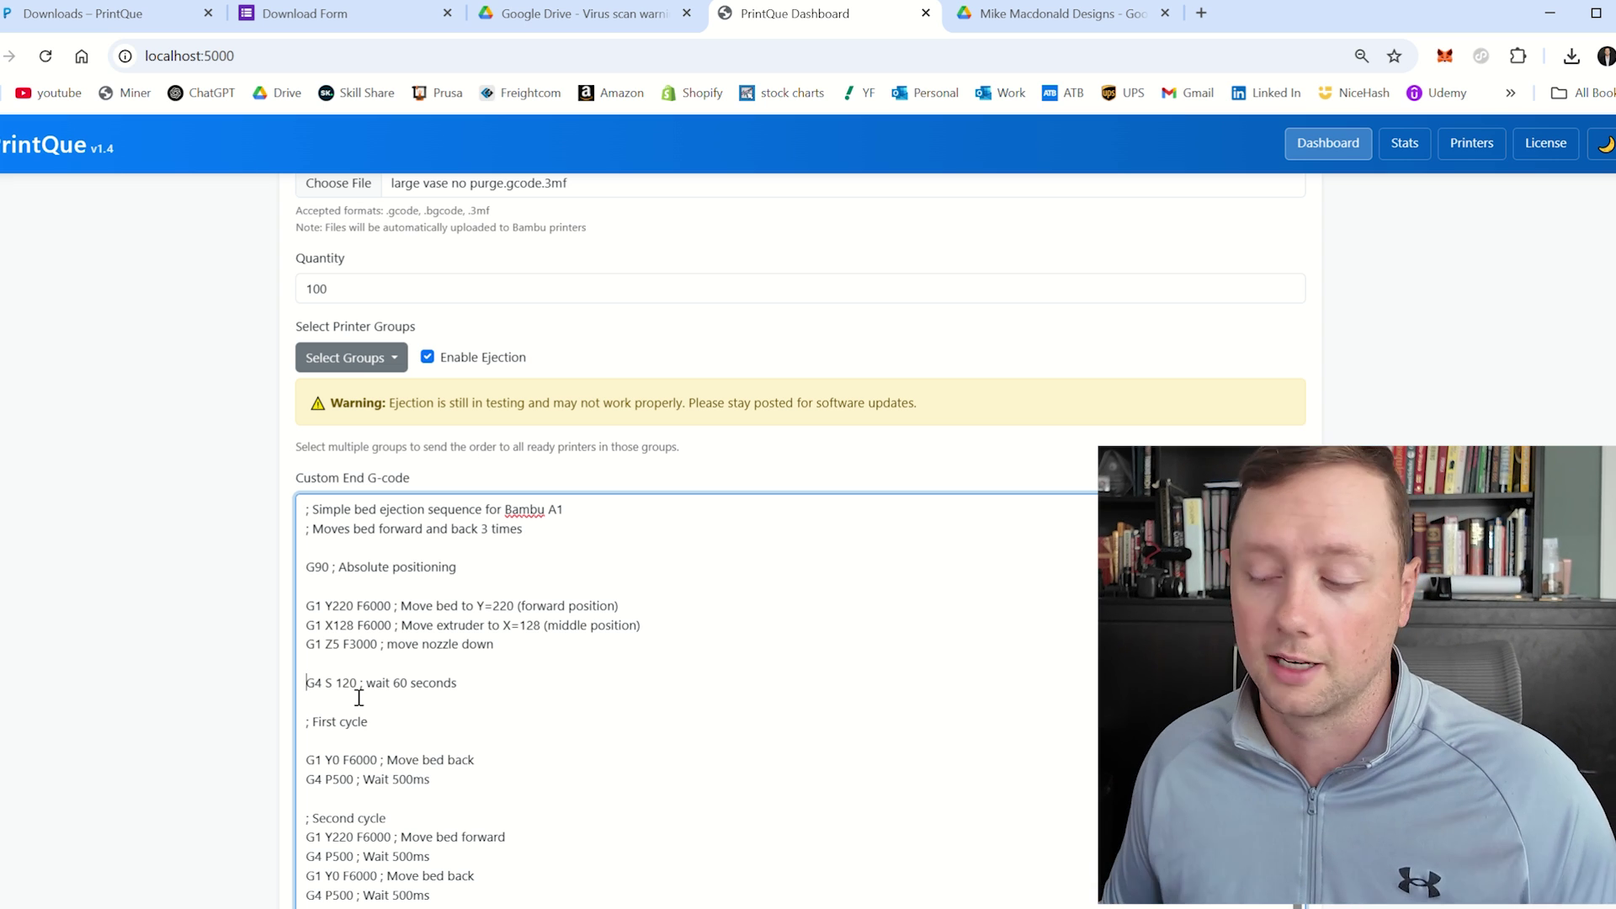
type(";")
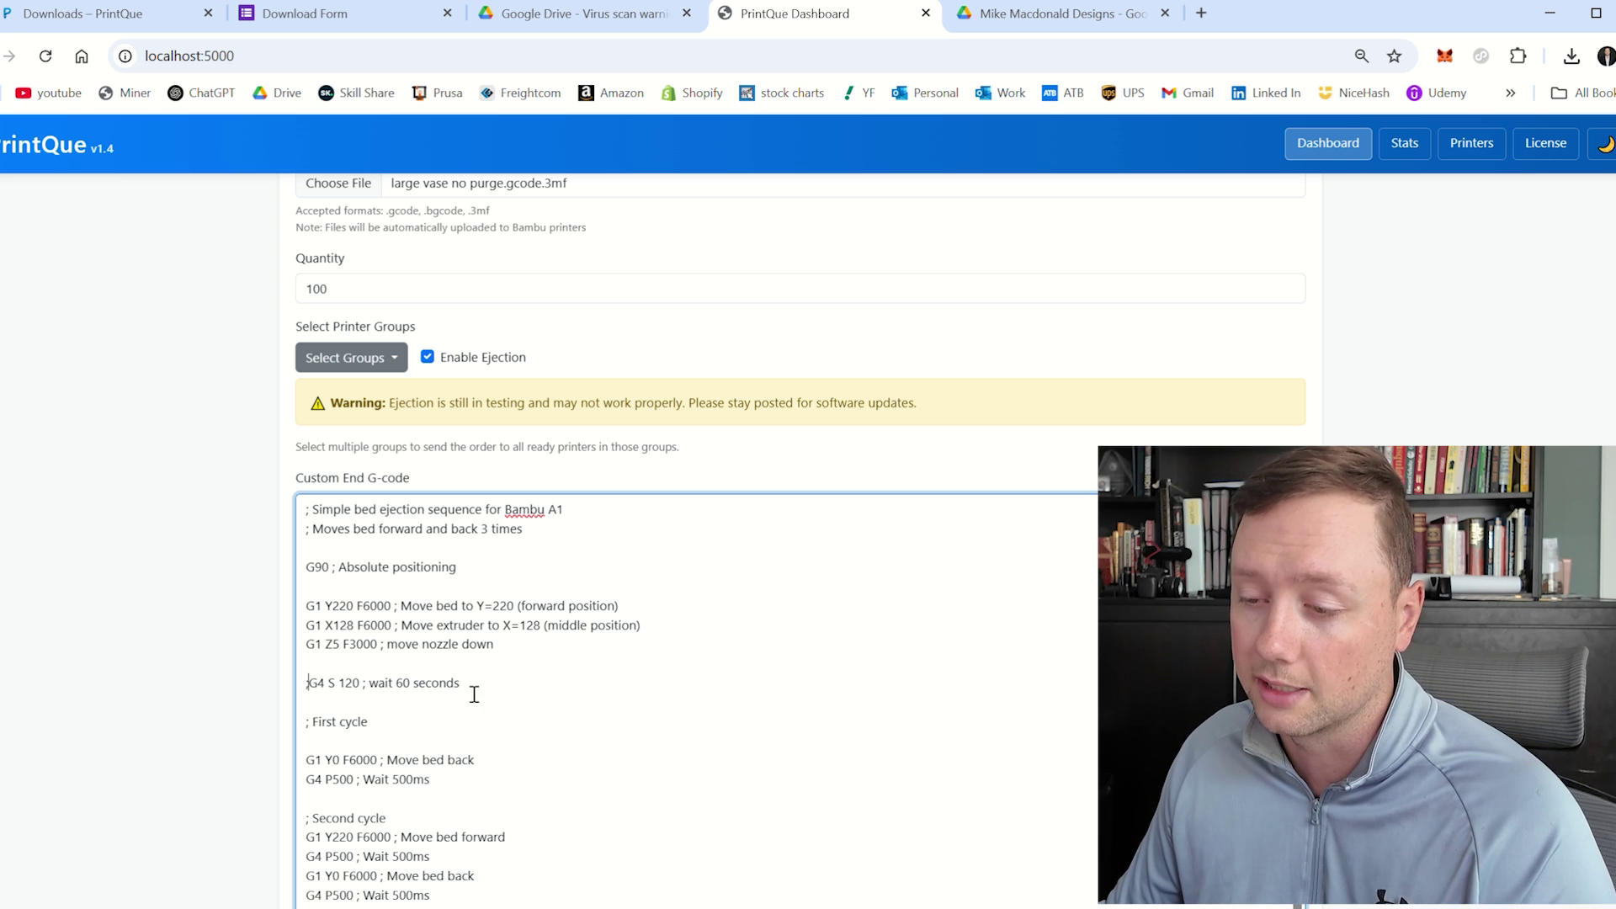
left_click_drag(481, 696, 285, 695)
scroll(285, 696, "down", 3)
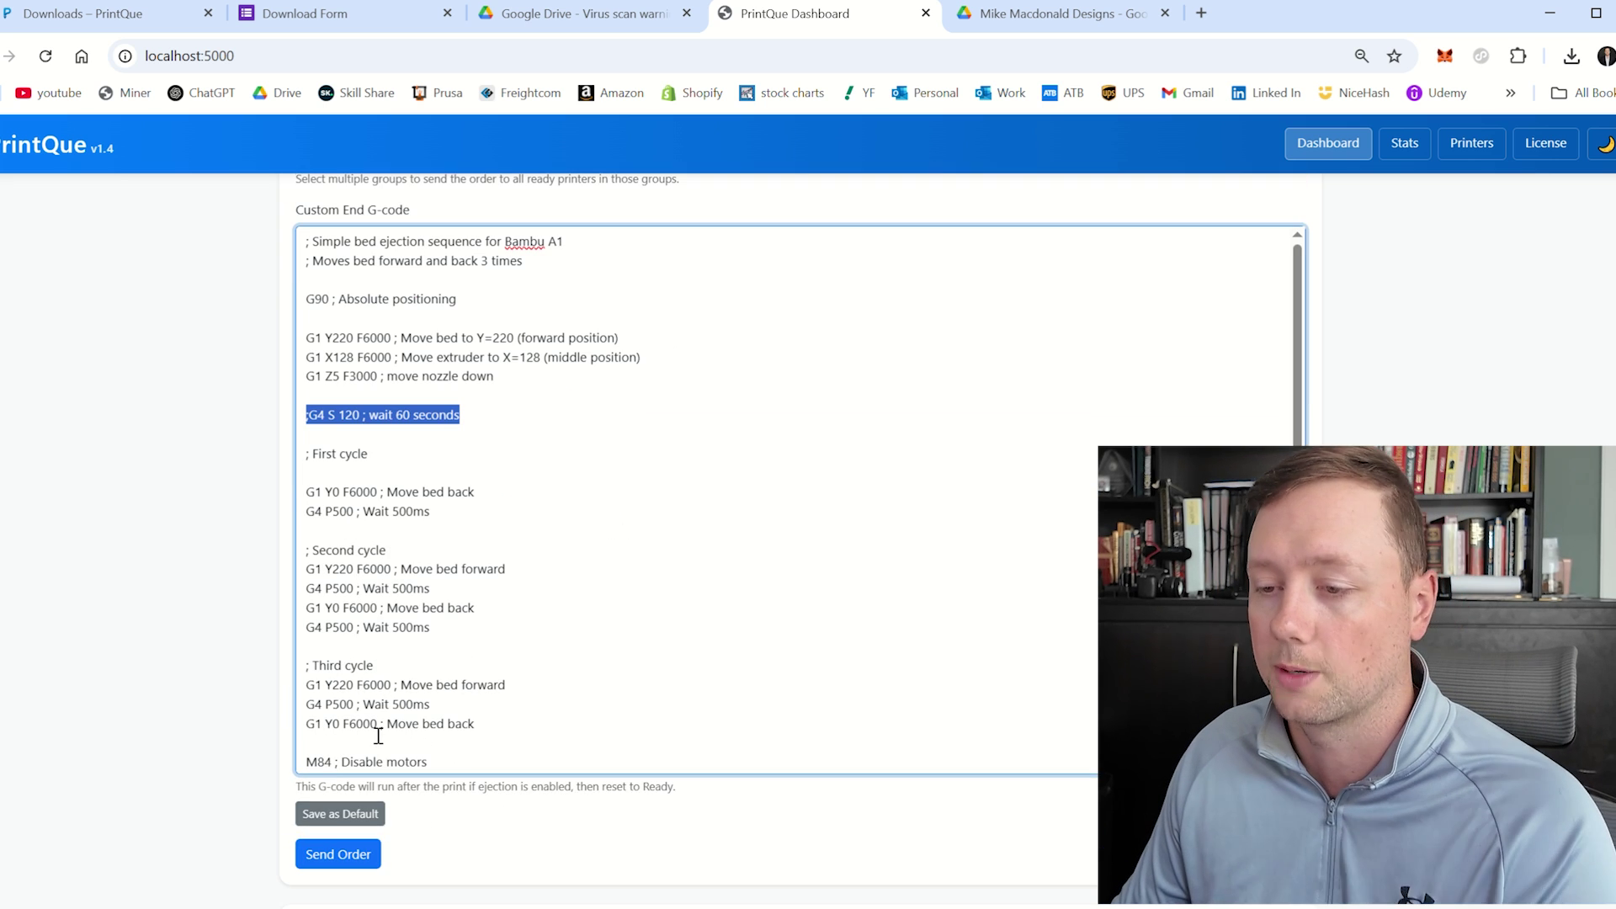
left_click_drag(503, 729, 262, 489)
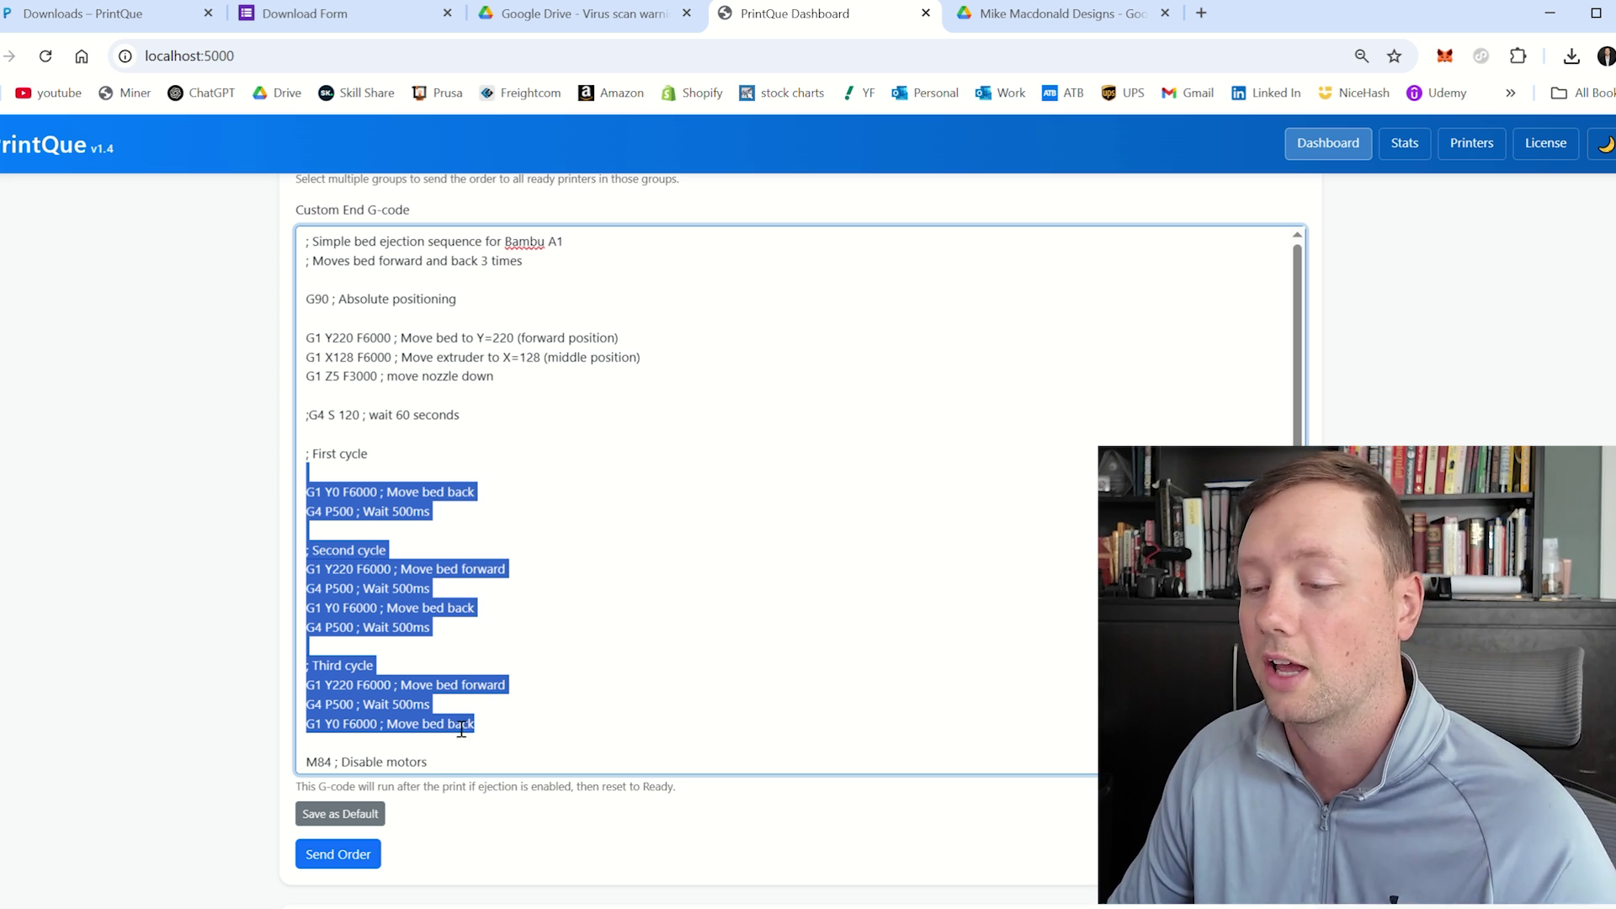
left_click_drag(462, 771, 319, 753)
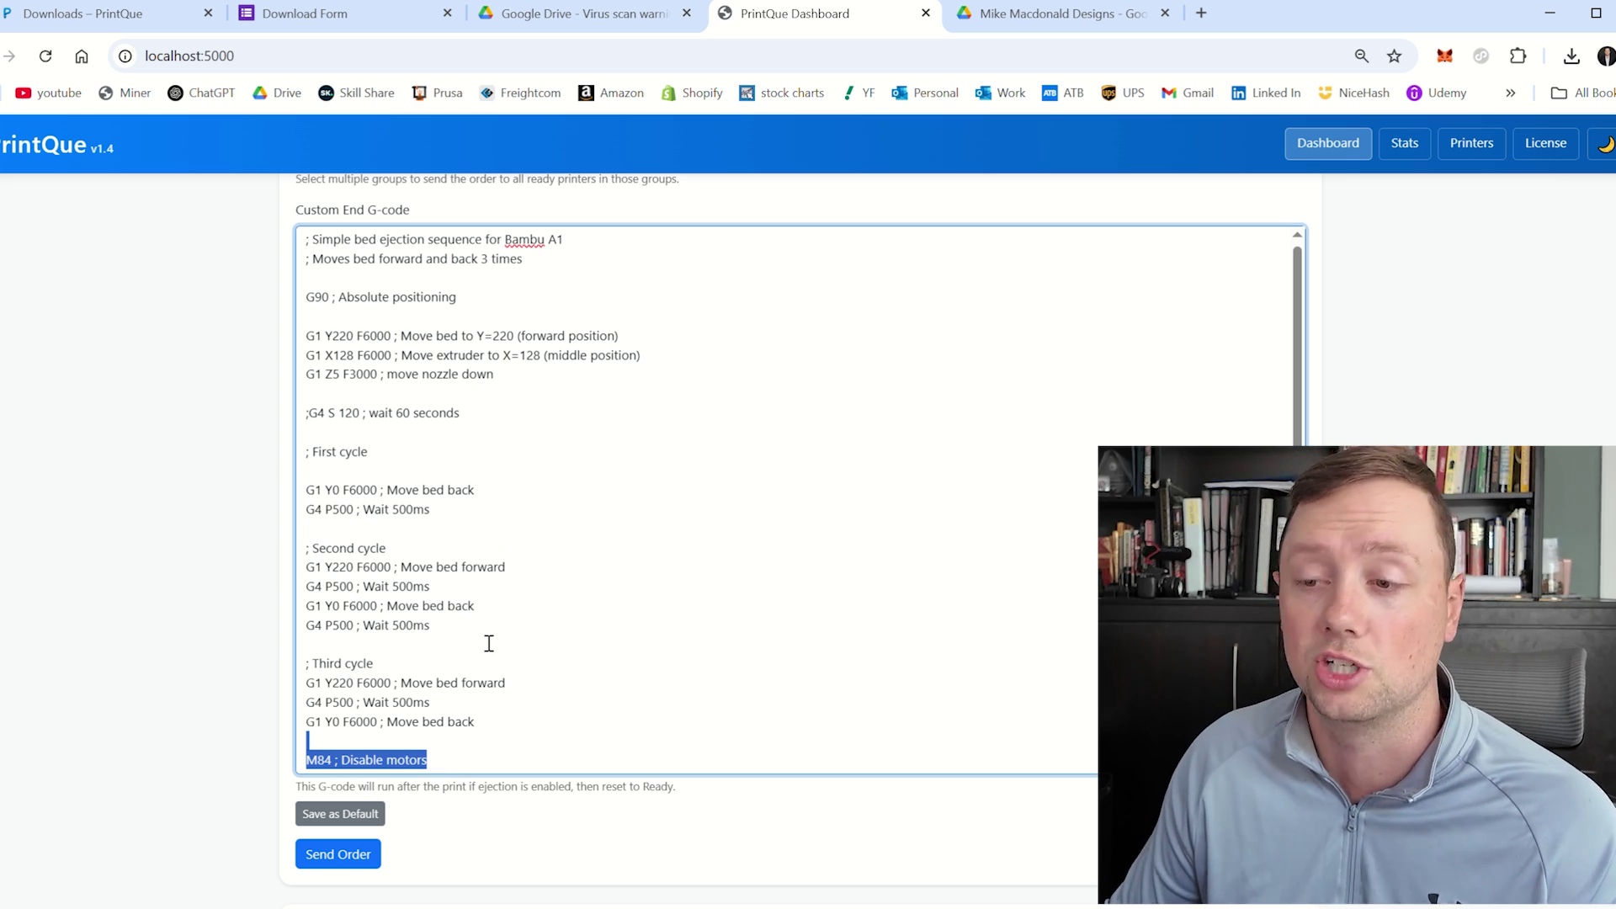
scroll(489, 644, "up", 1)
scroll(238, 489, "up", 6)
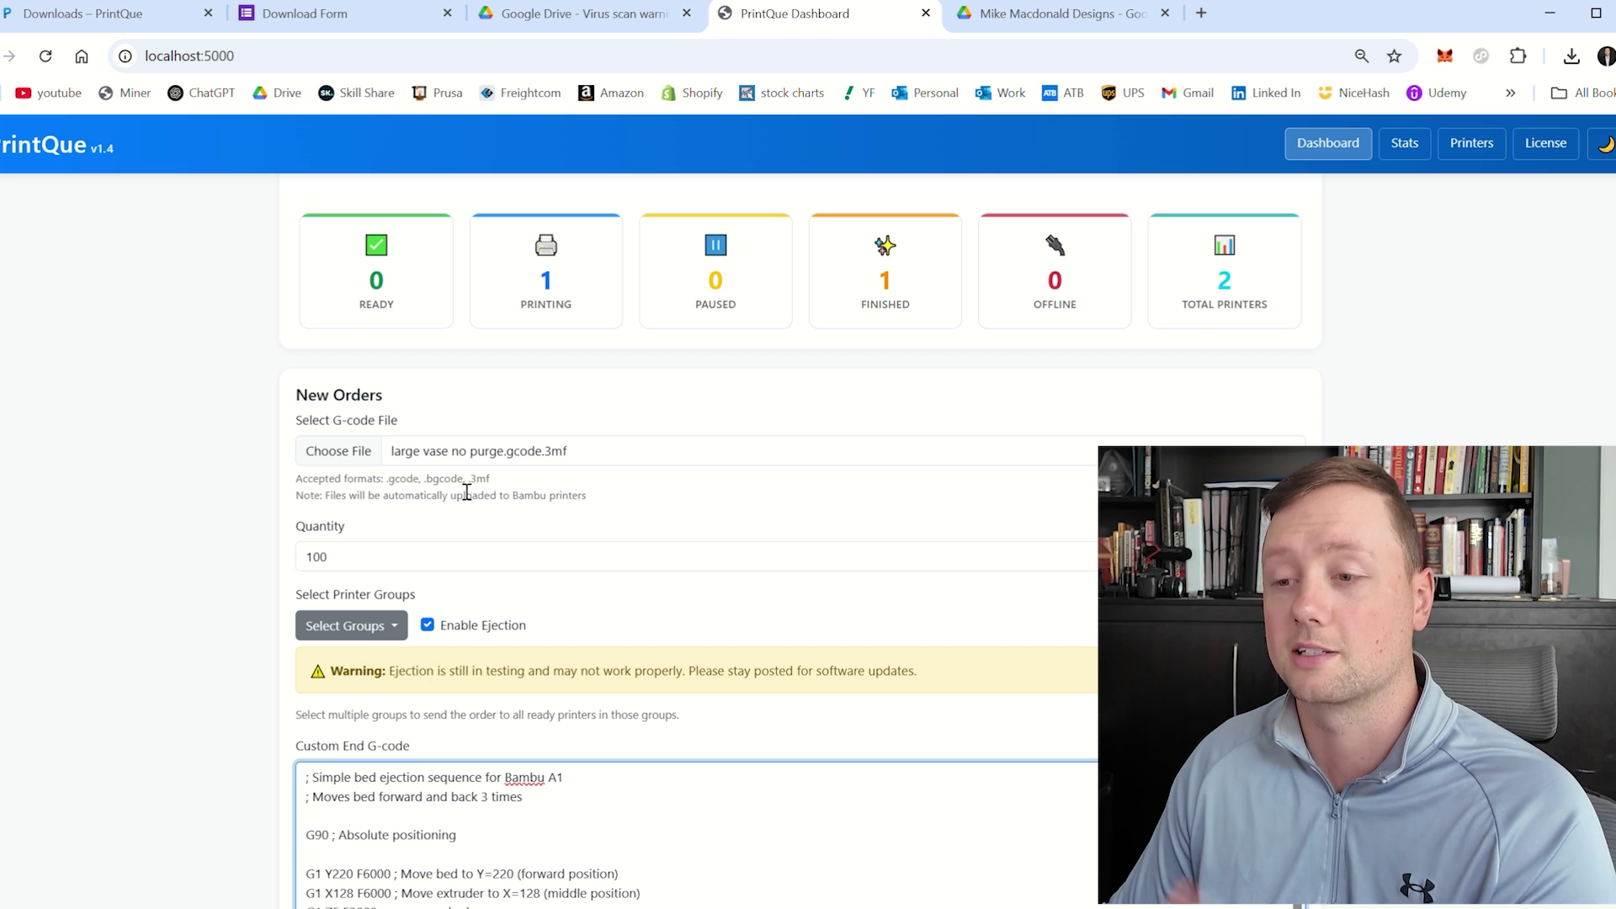
double_click(383, 559)
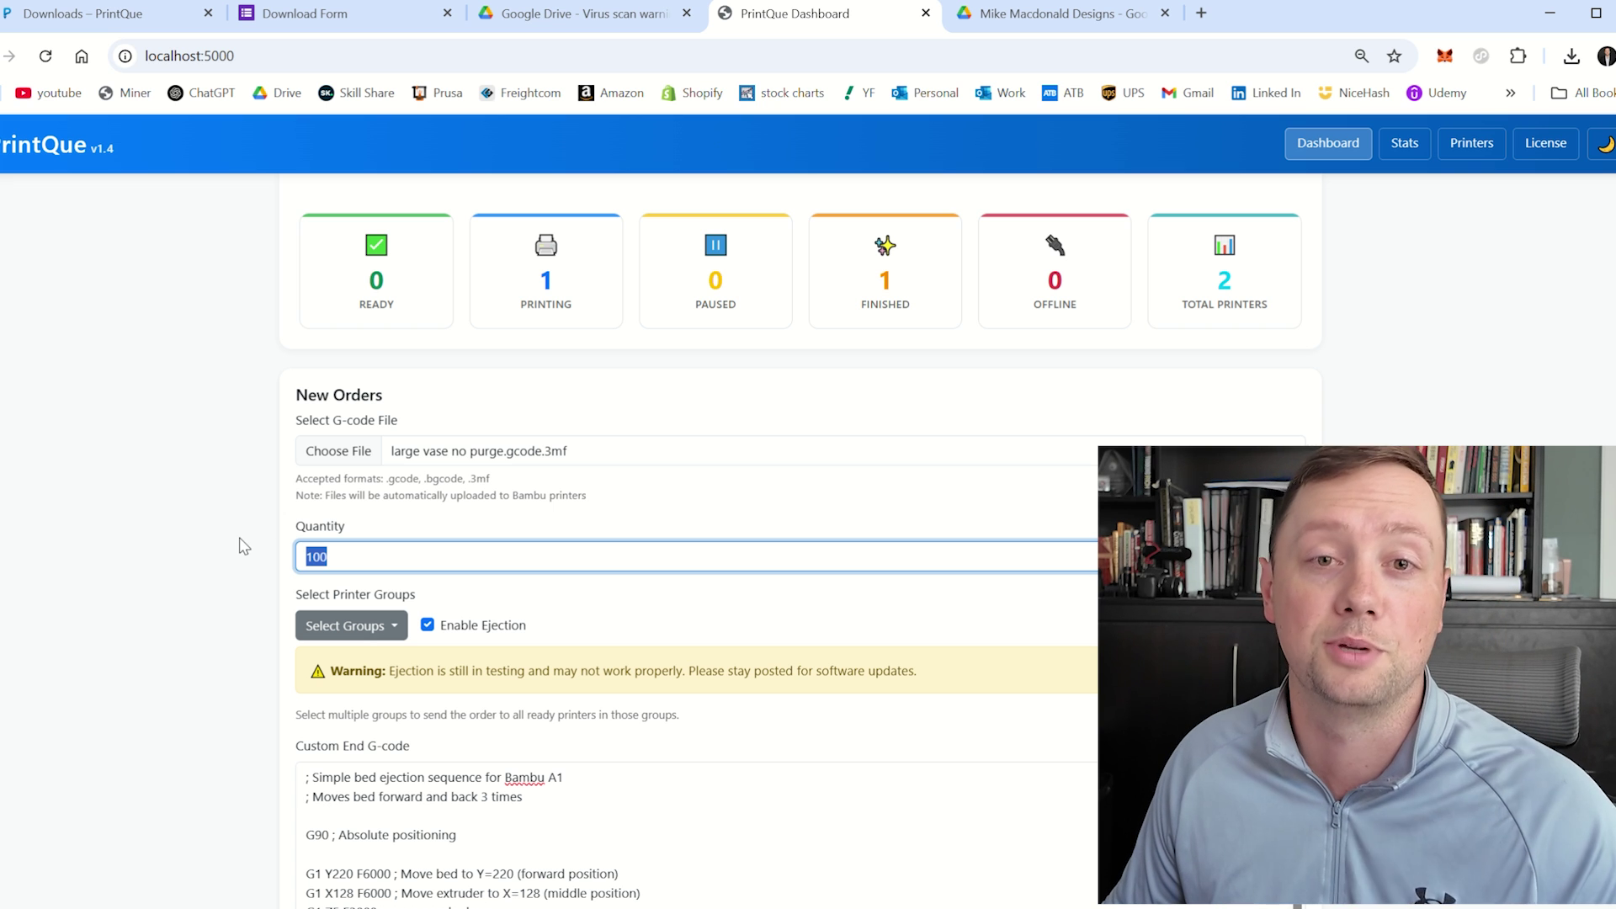
scroll(253, 699, "down", 5)
scroll(211, 627, "down", 3)
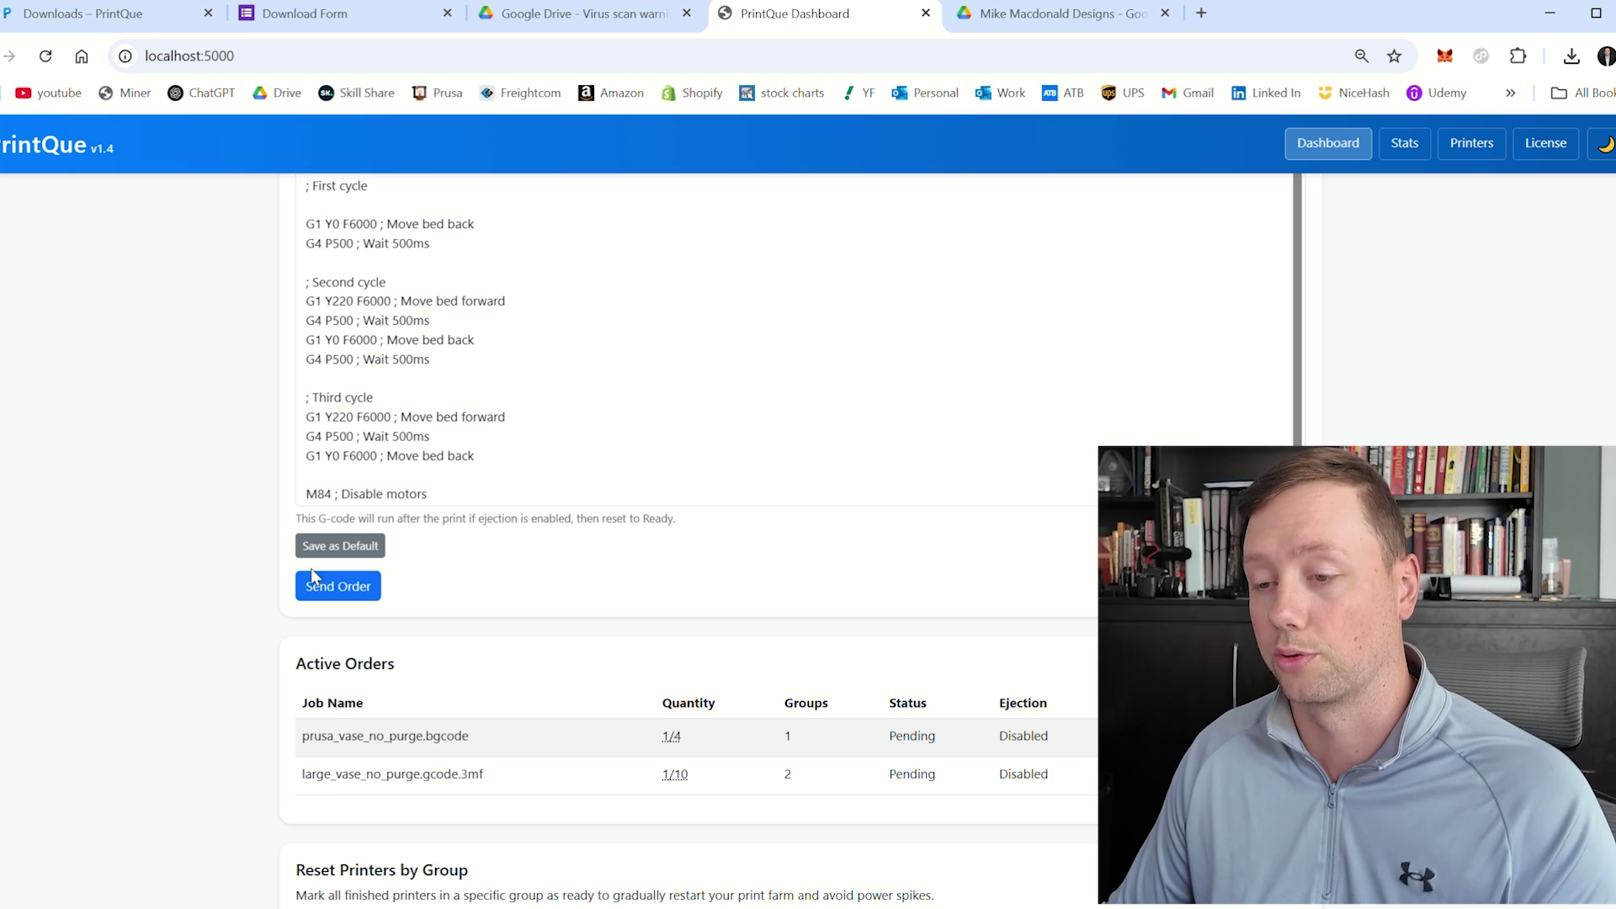
scroll(441, 465, "up", 7)
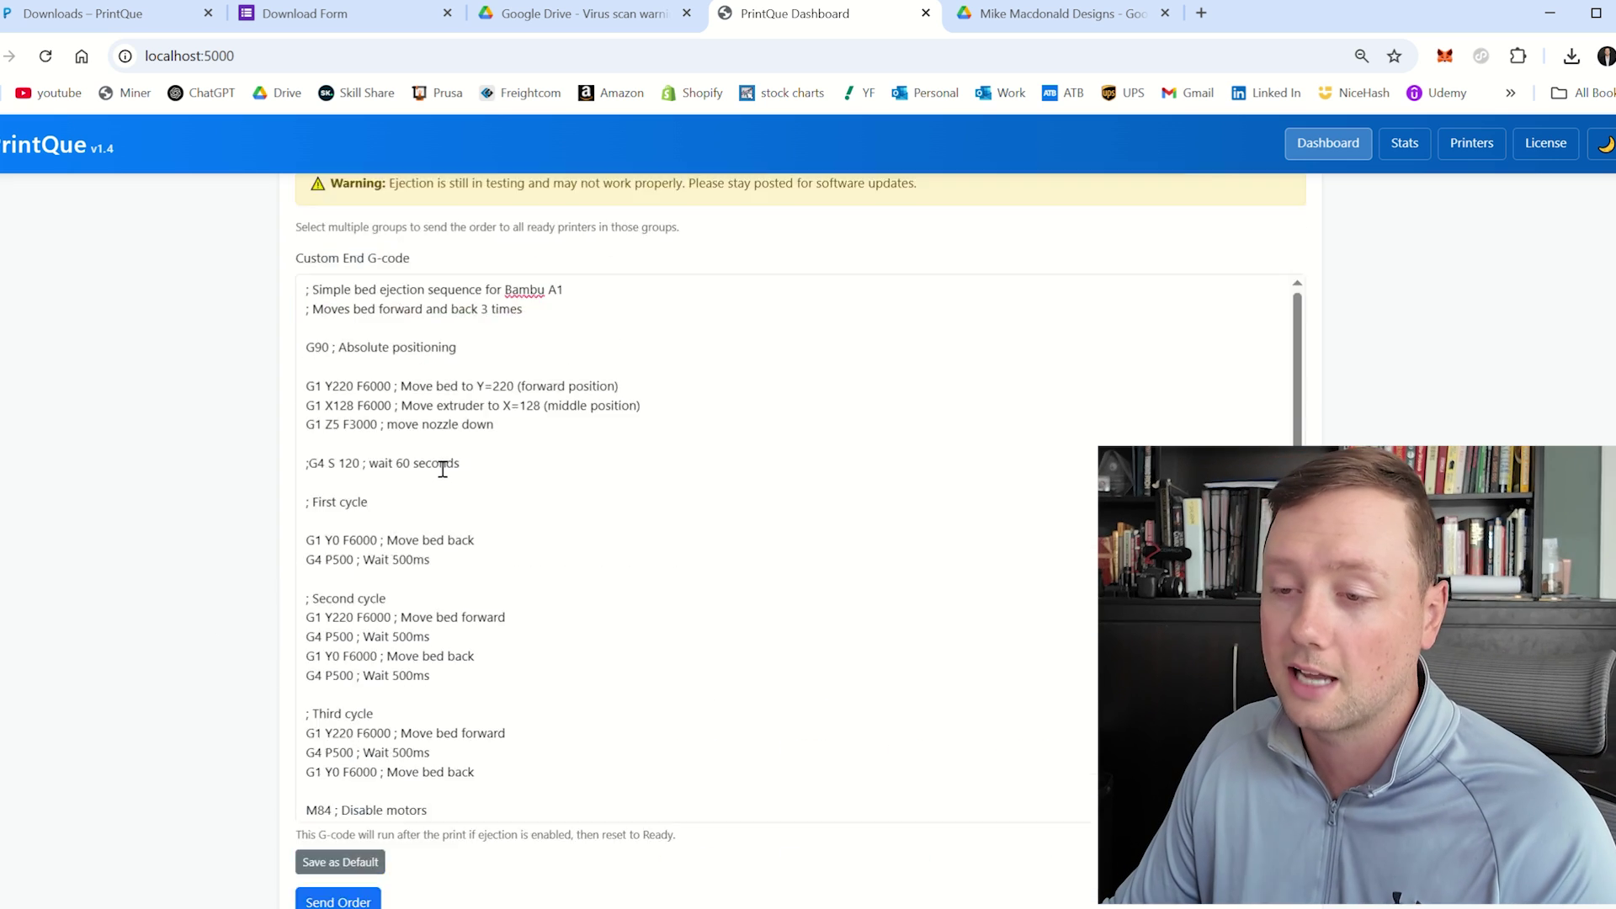
scroll(432, 487, "down", 7)
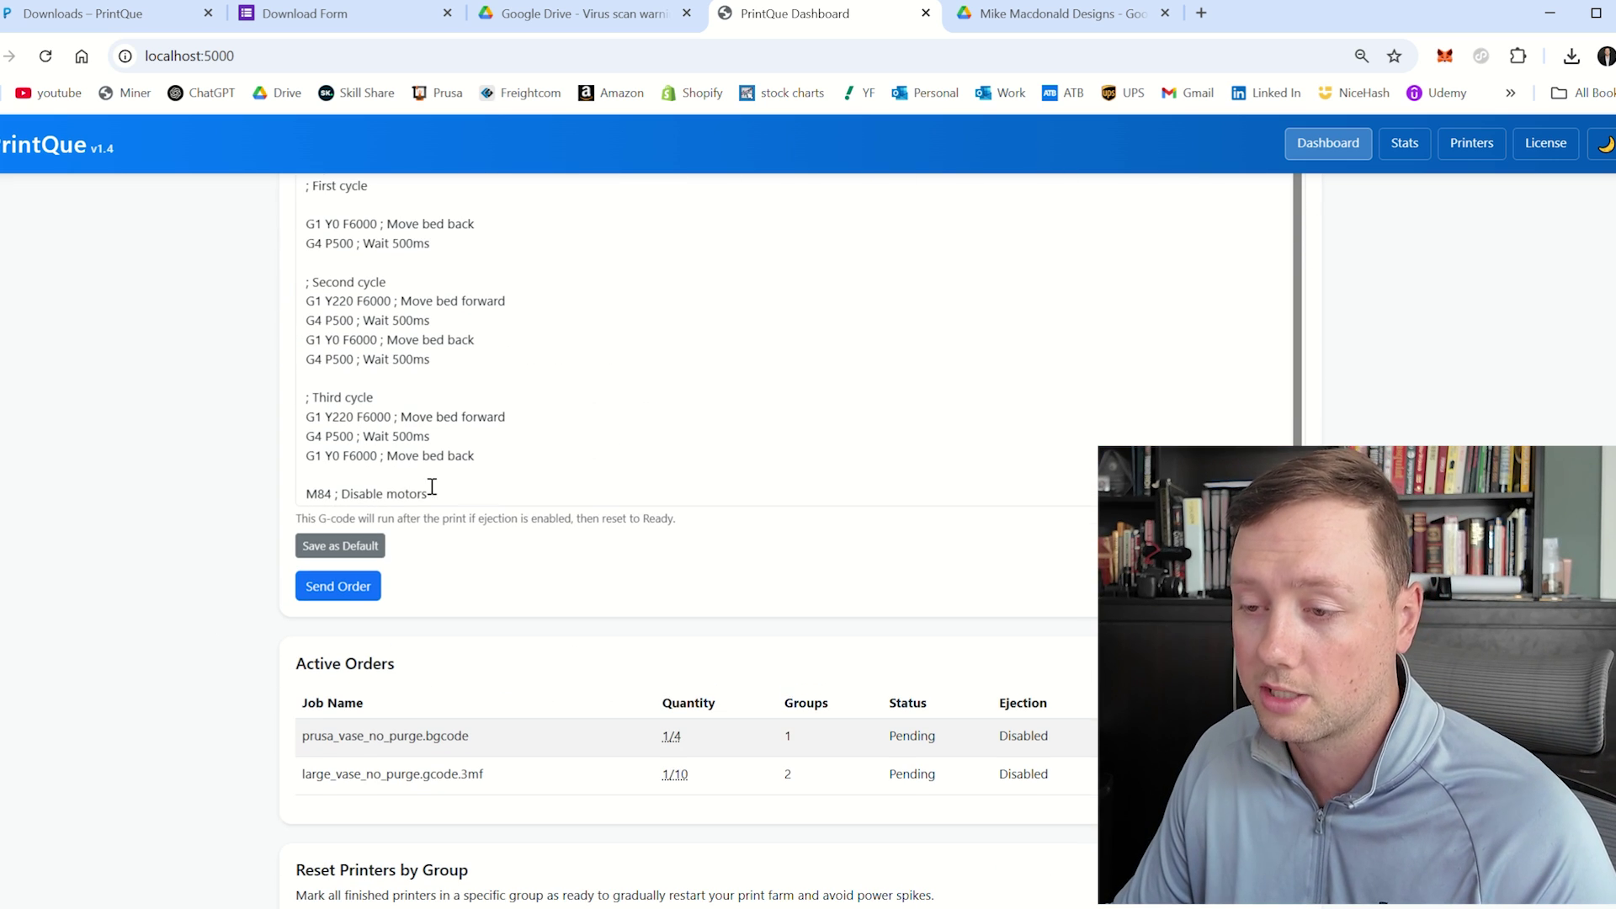
Send the 100-print large vase order to active orders.
left_click(337, 586)
scroll(548, 578, "down", 15)
scroll(548, 578, "up", 3)
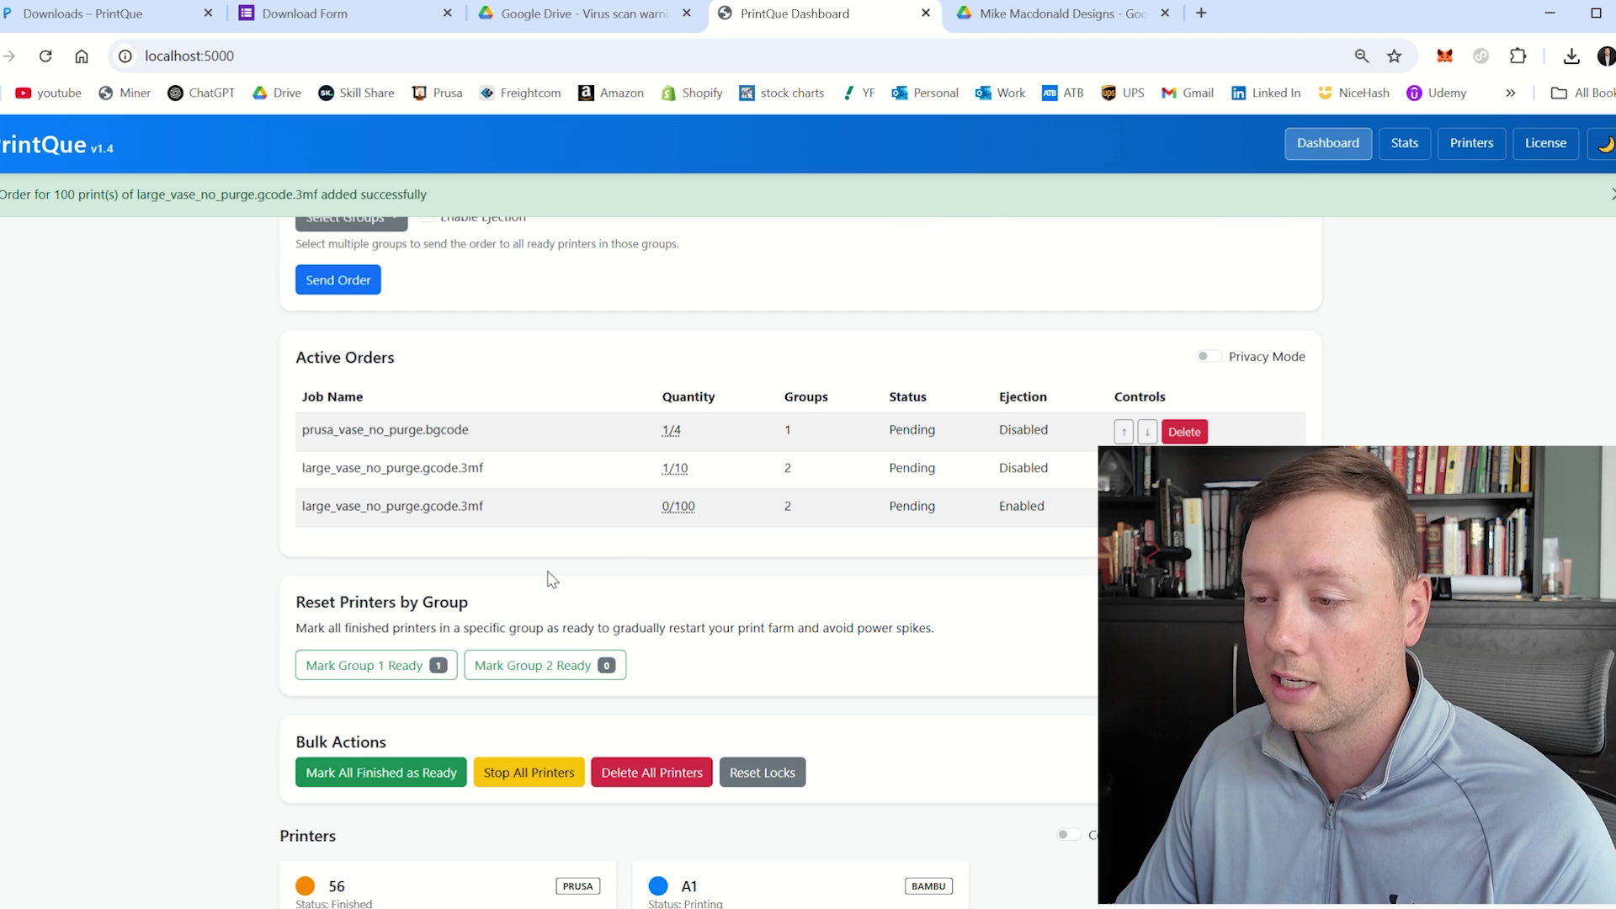
left_click_drag(664, 507, 1057, 518)
Delete the older 1/10 large_vase order from active orders and confirm.
left_click(957, 475)
left_click(1184, 469)
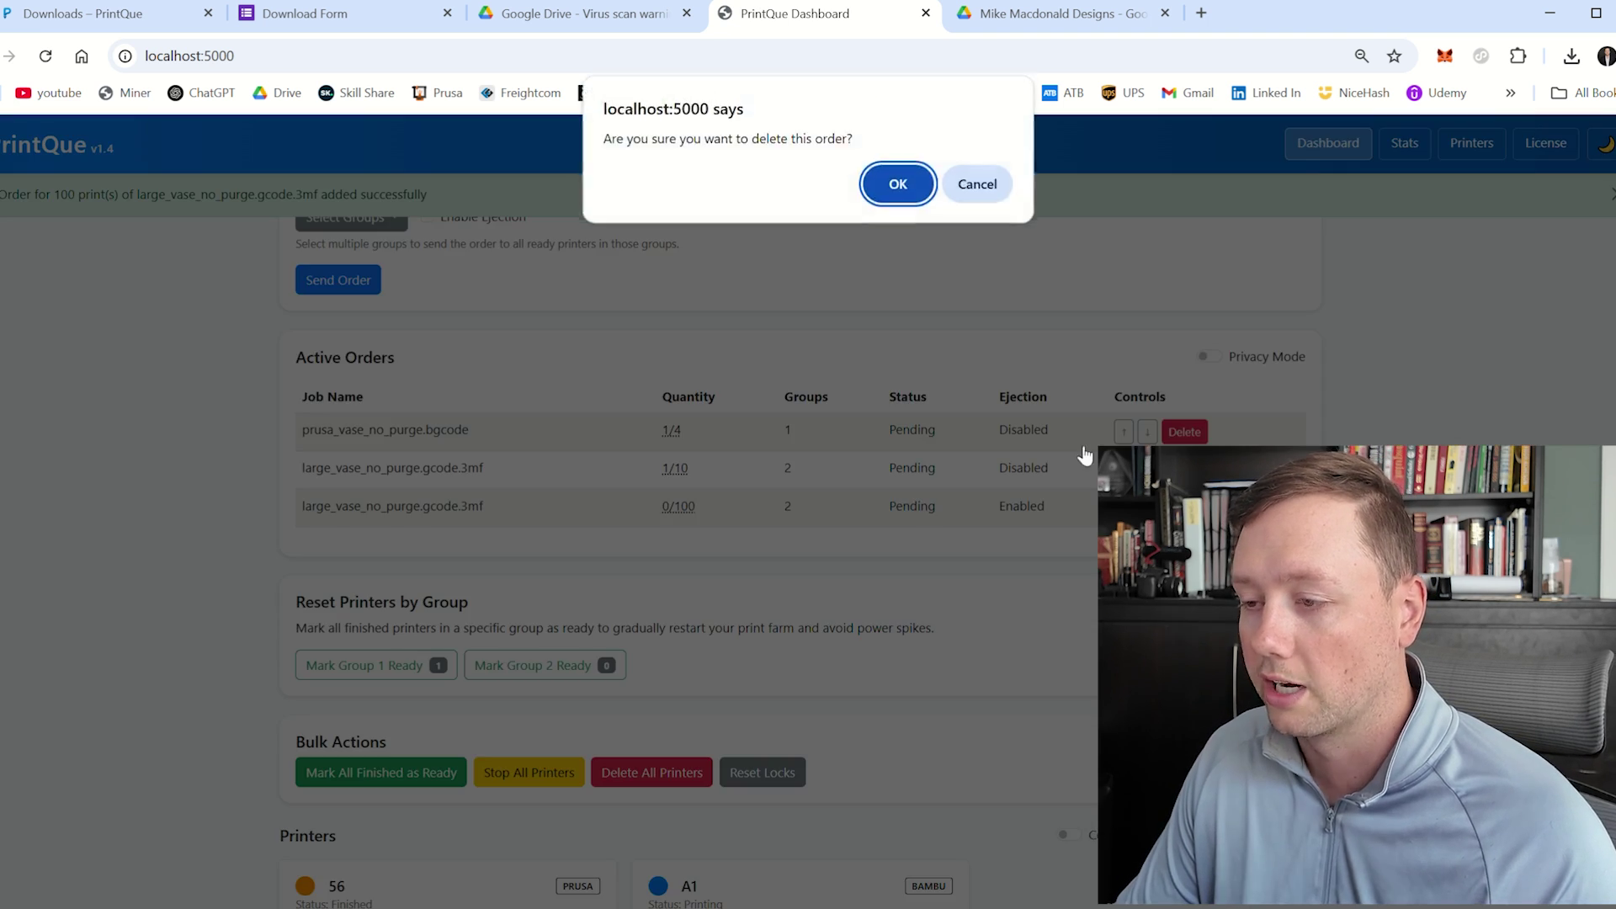
left_click(896, 184)
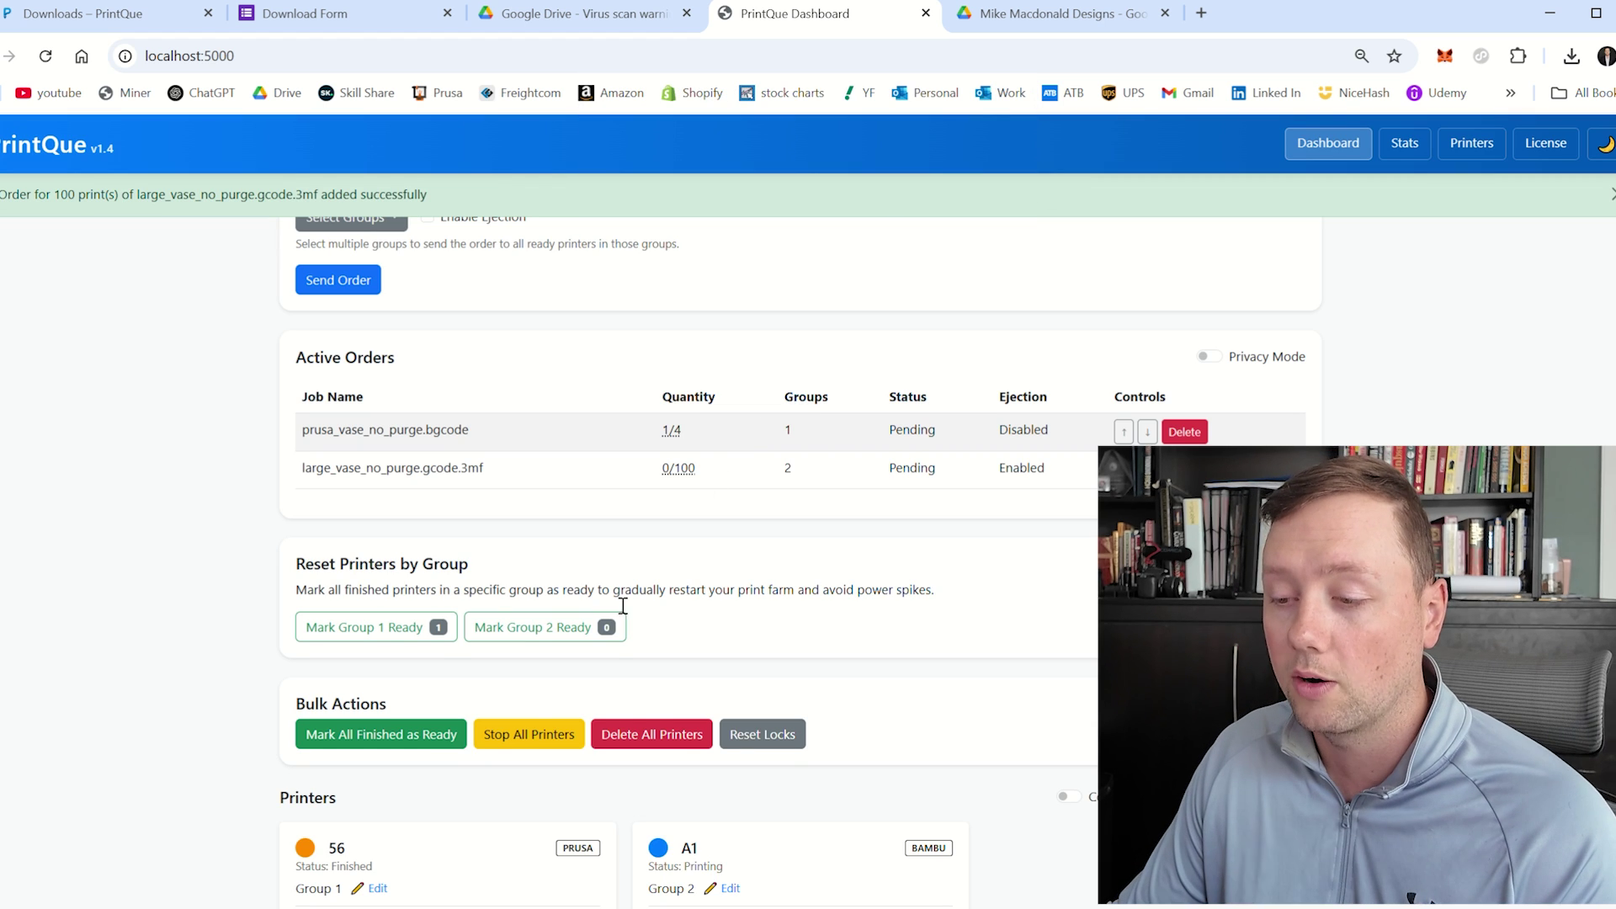
scroll(669, 702, "down", 2)
left_click_drag(861, 846, 844, 640)
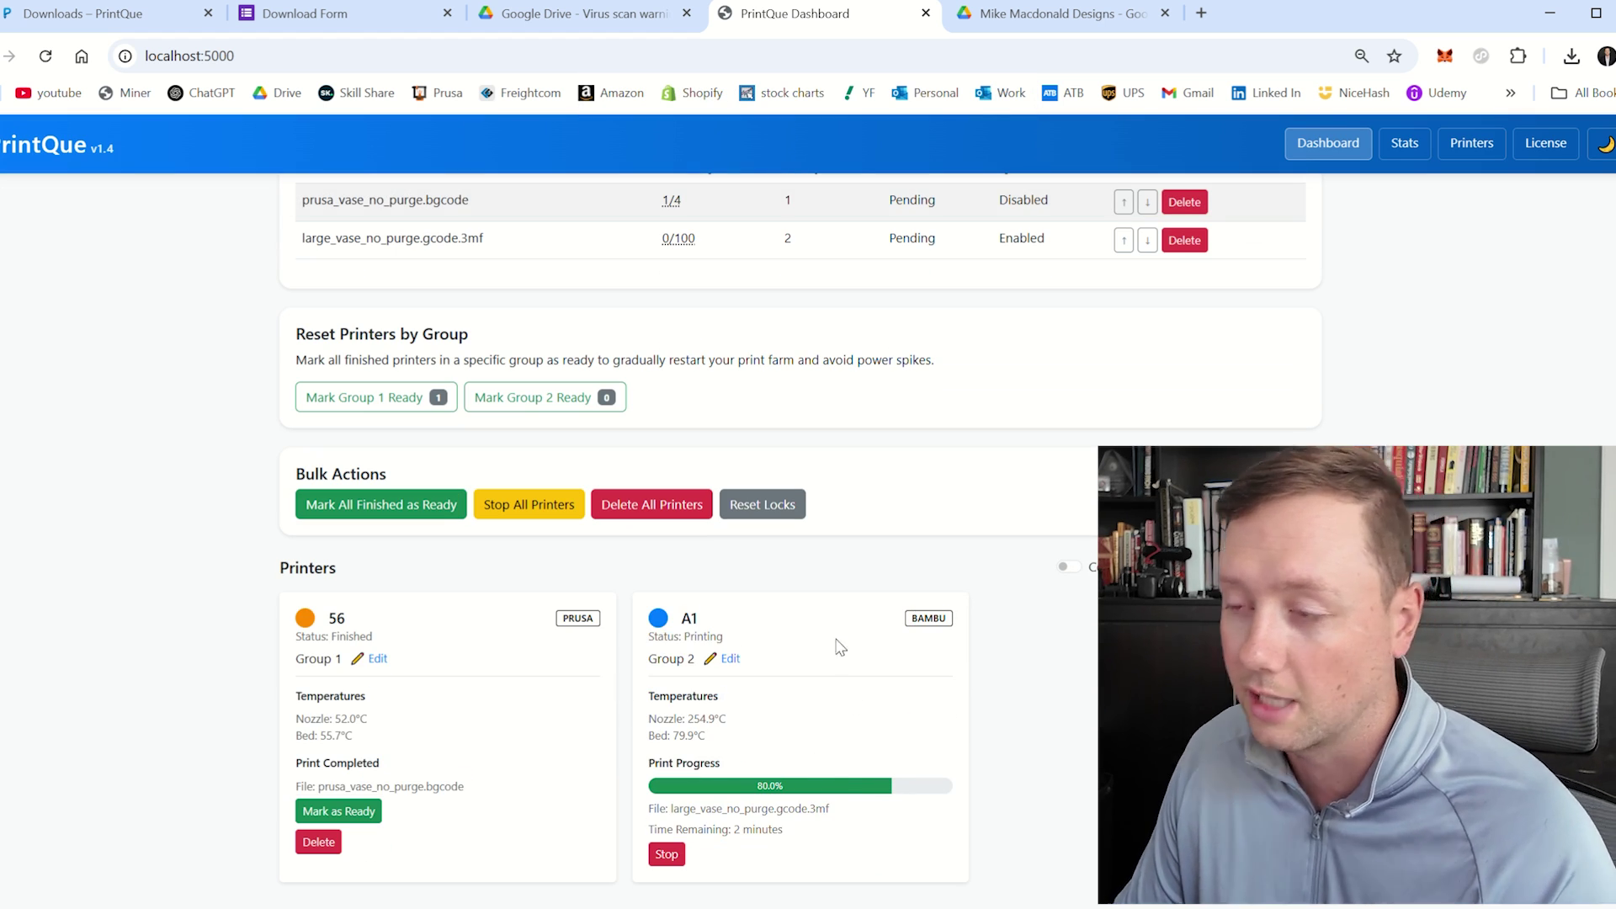
scroll(808, 639, "up", 6)
scroll(589, 581, "down", 3)
left_click_drag(486, 507, 292, 508)
left_click_drag(1045, 506, 997, 509)
scroll(942, 504, "up", 3)
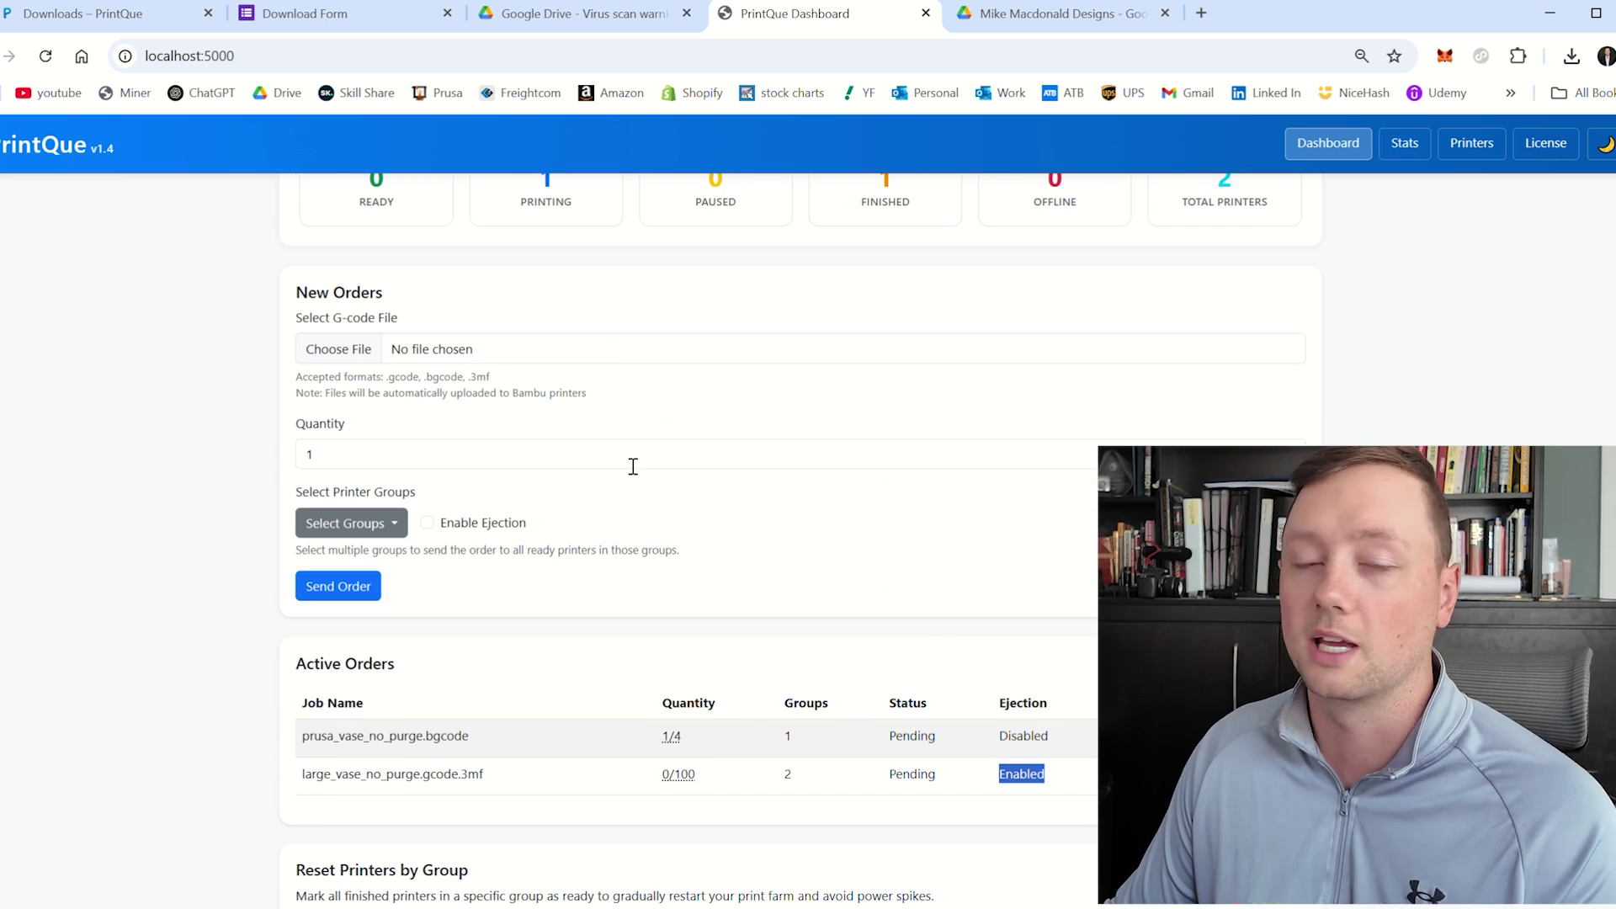
scroll(747, 517, "down", 3)
scroll(762, 520, "down", 3)
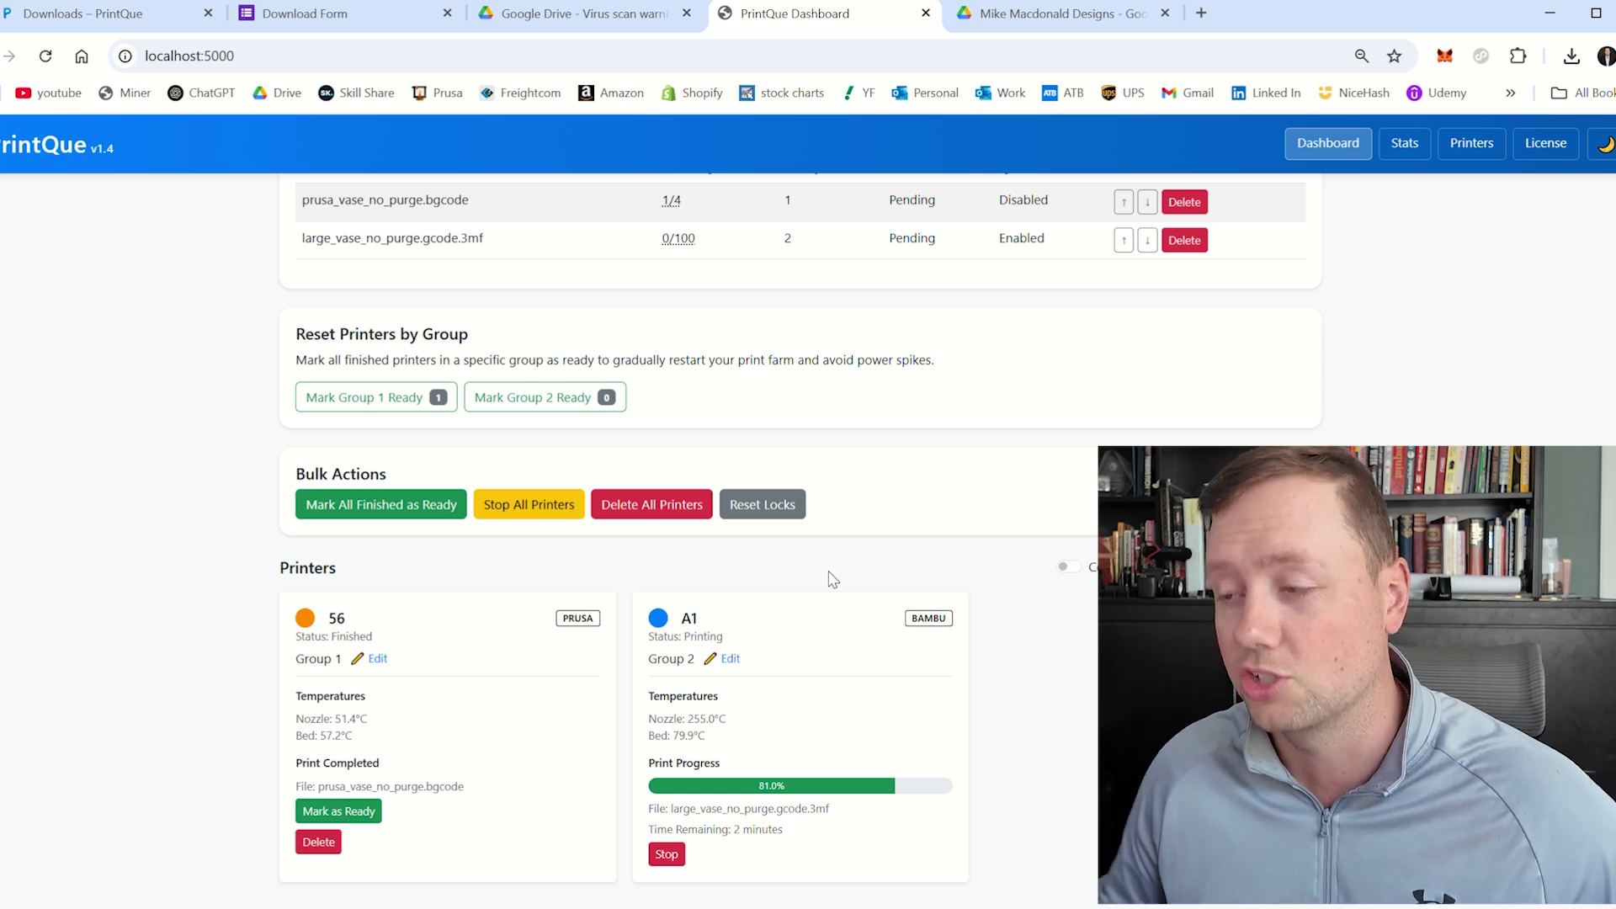
Tick Enable Ejection in the empty new order form and focus the Custom End G-code box.
scroll(827, 578, "up", 6)
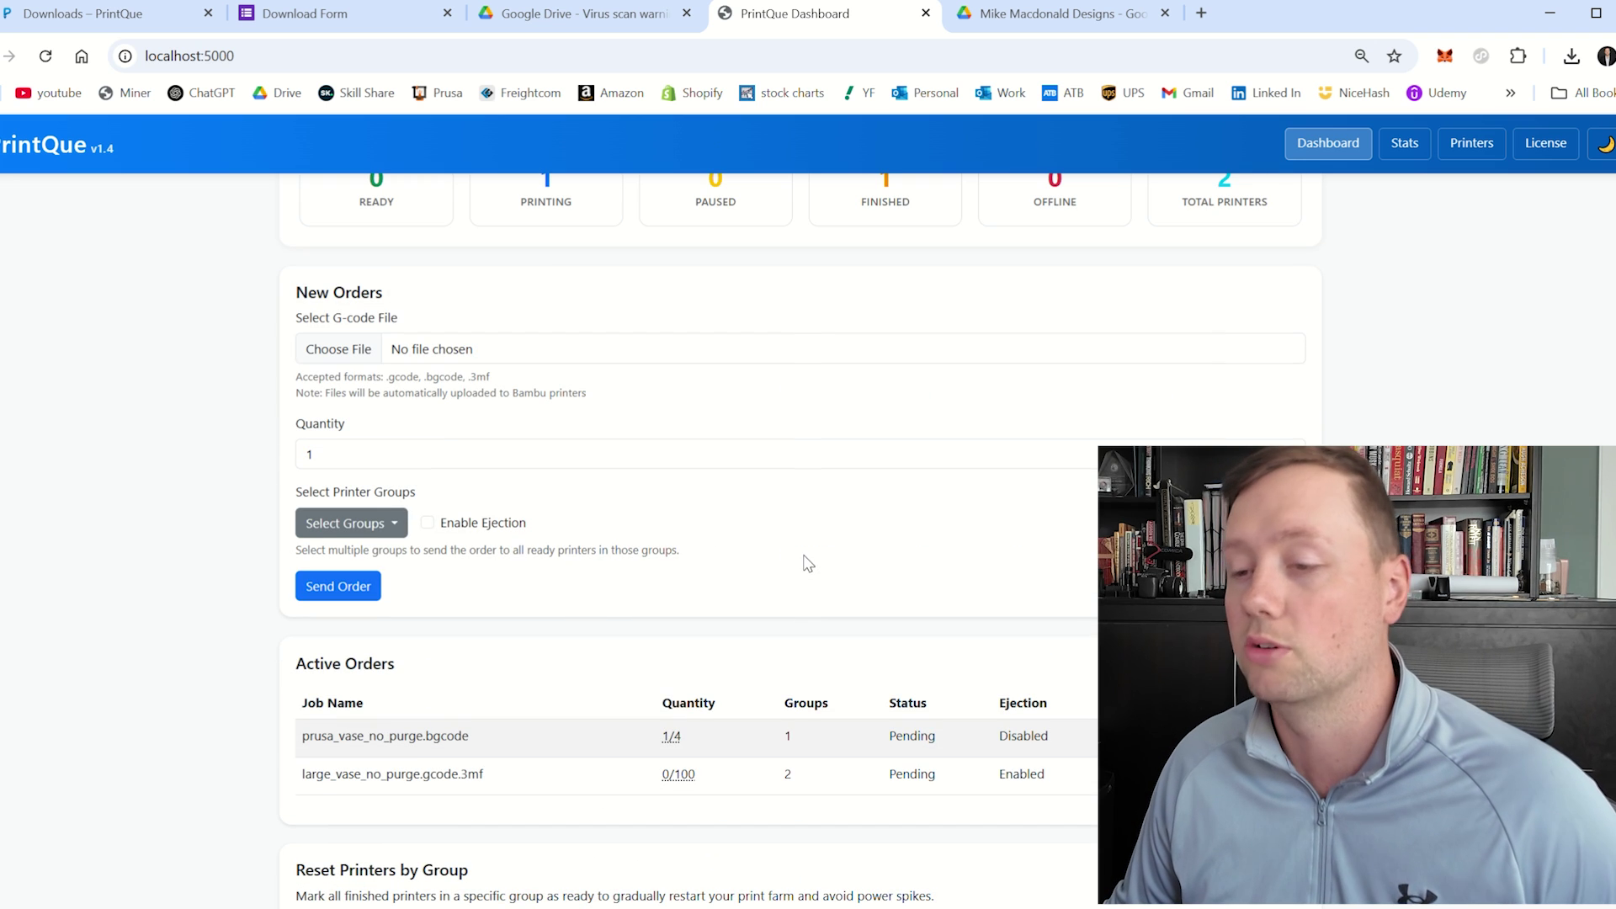
left_click(429, 525)
left_click(433, 713)
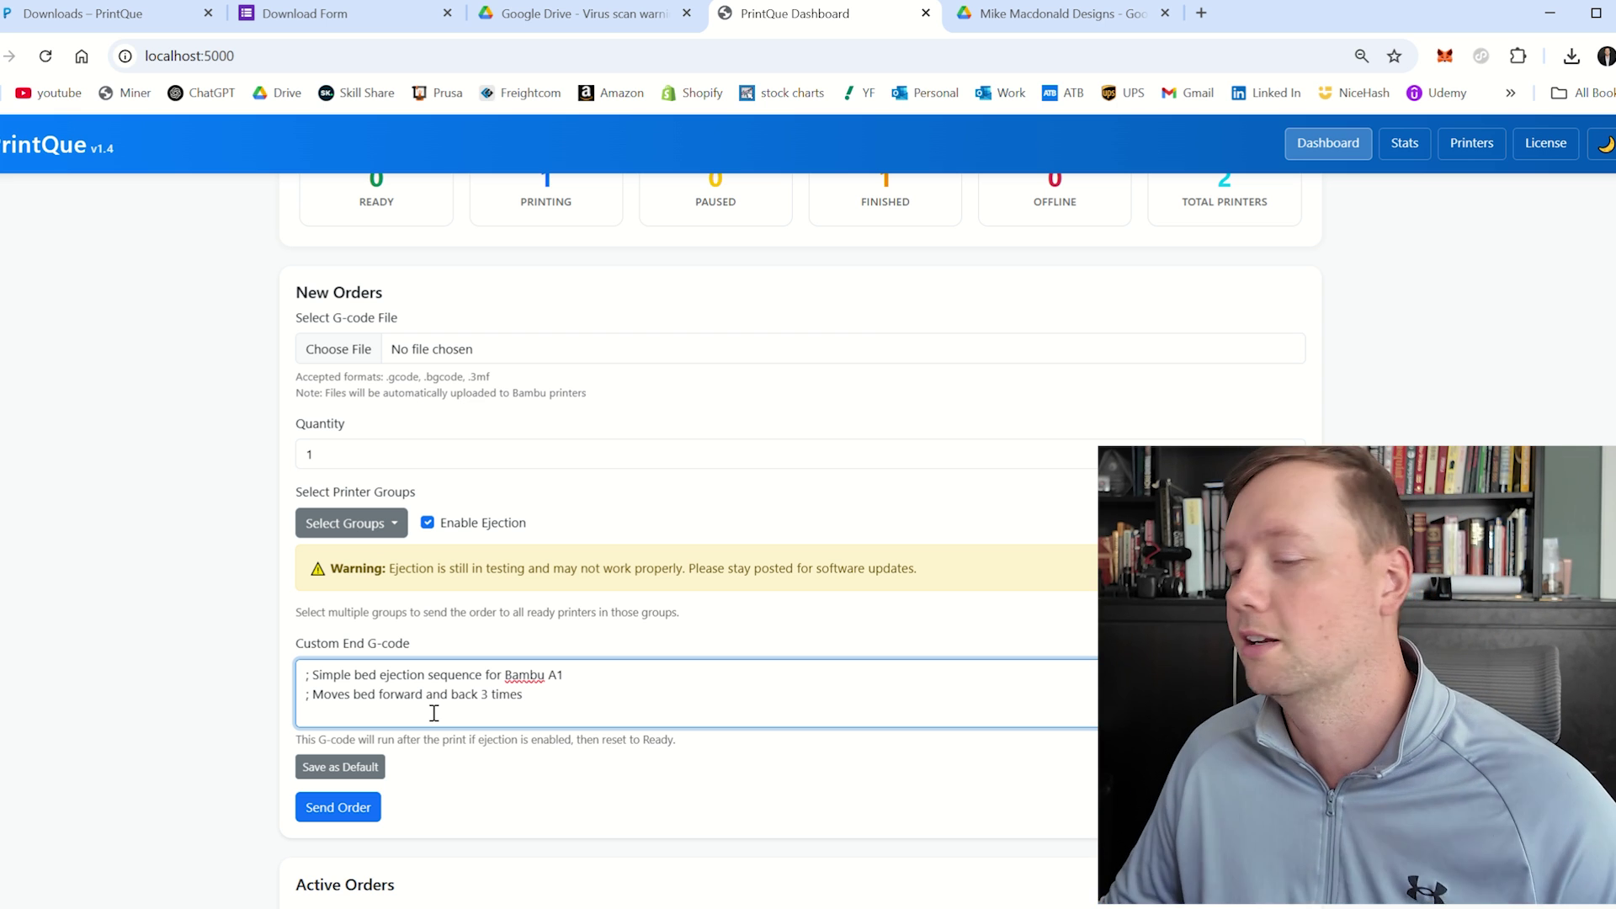
scroll(434, 713, "down", 3)
scroll(225, 734, "down", 6)
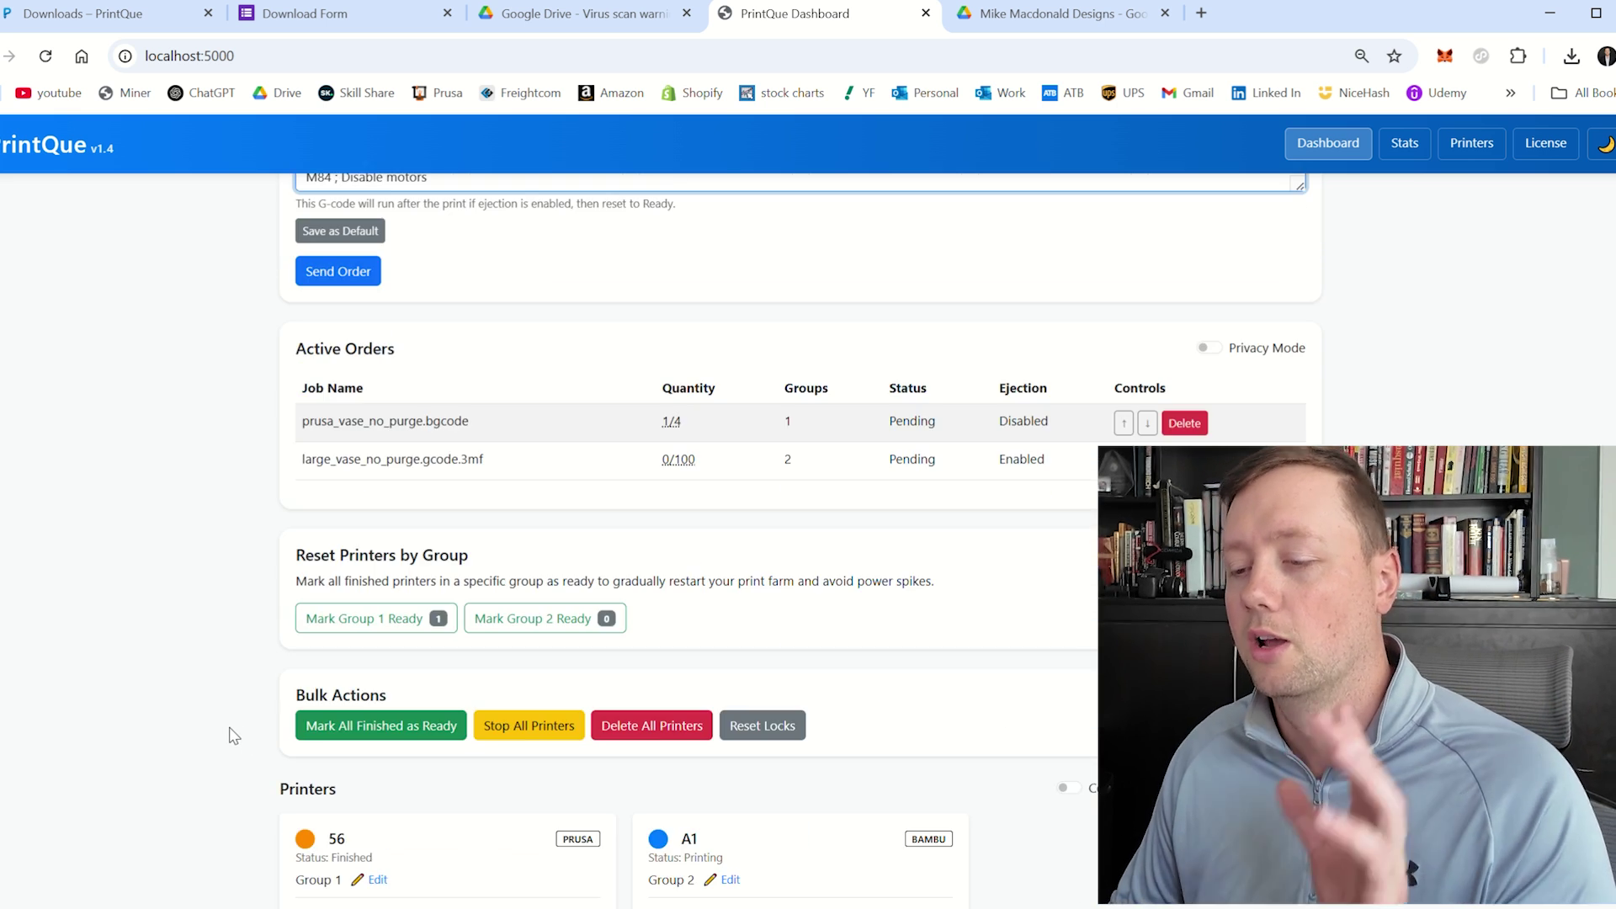
scroll(227, 731, "down", 3)
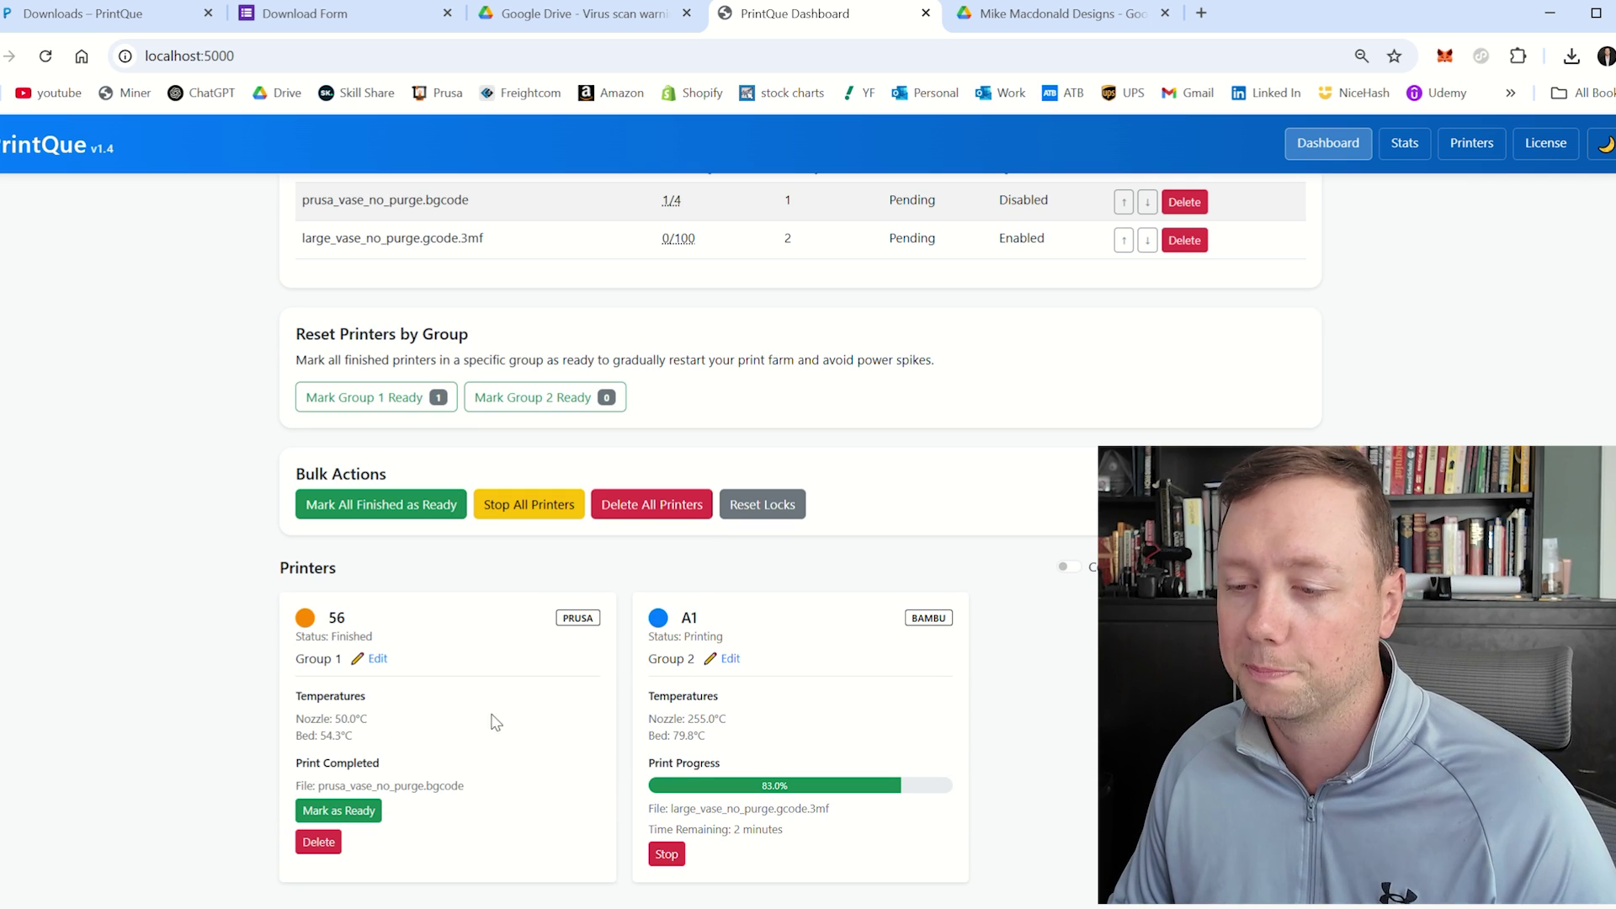
left_click_drag(397, 652, 349, 623)
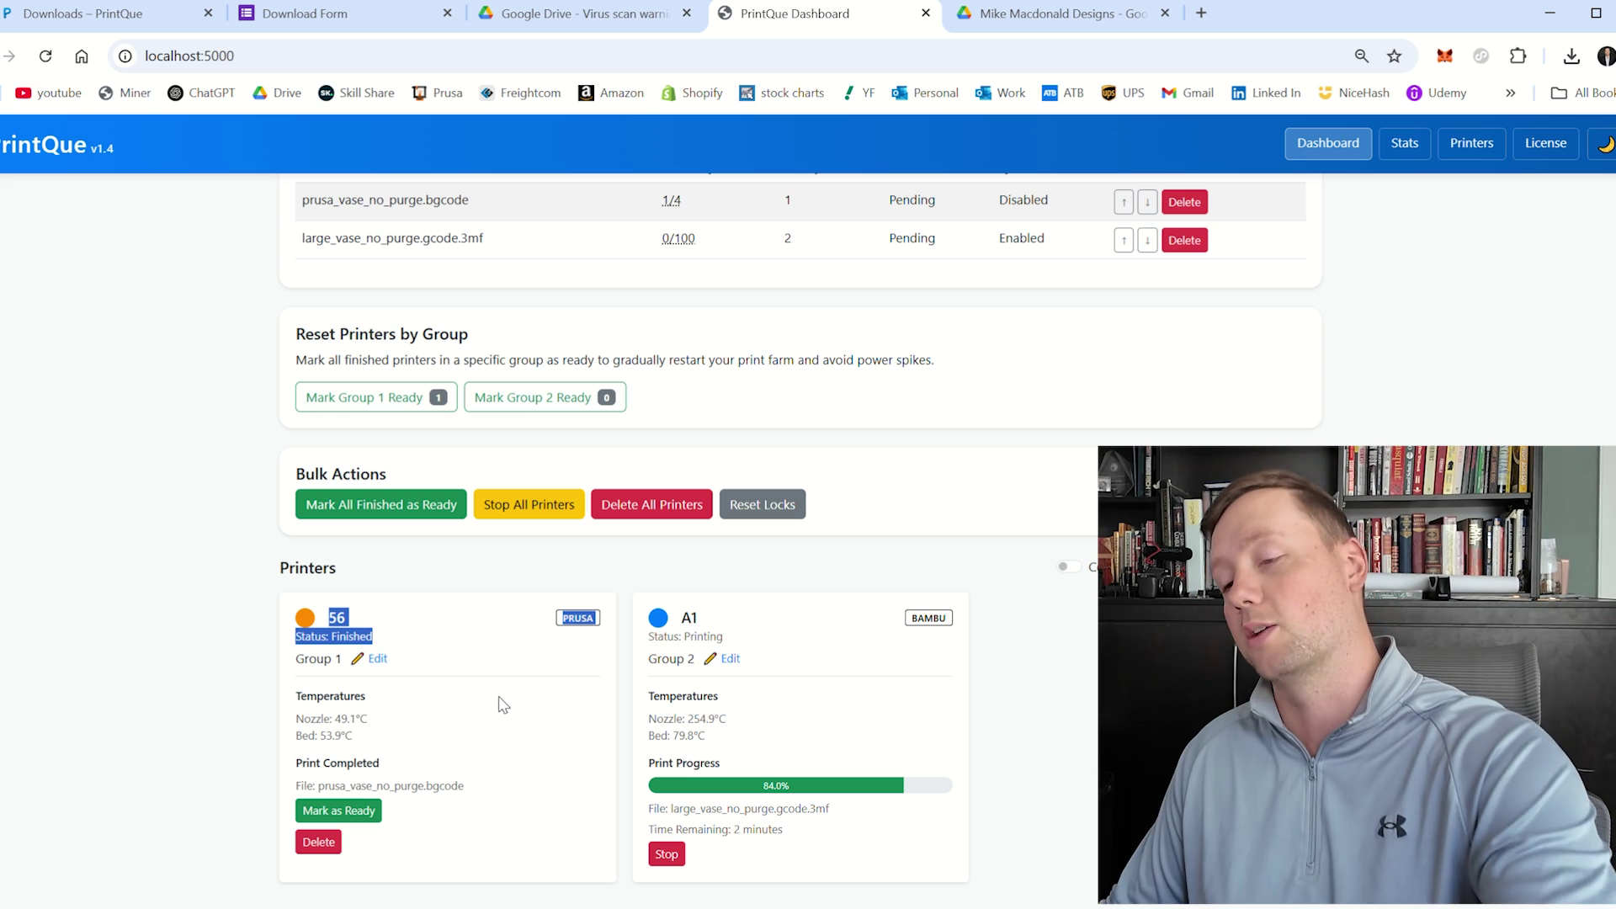
left_click(520, 729)
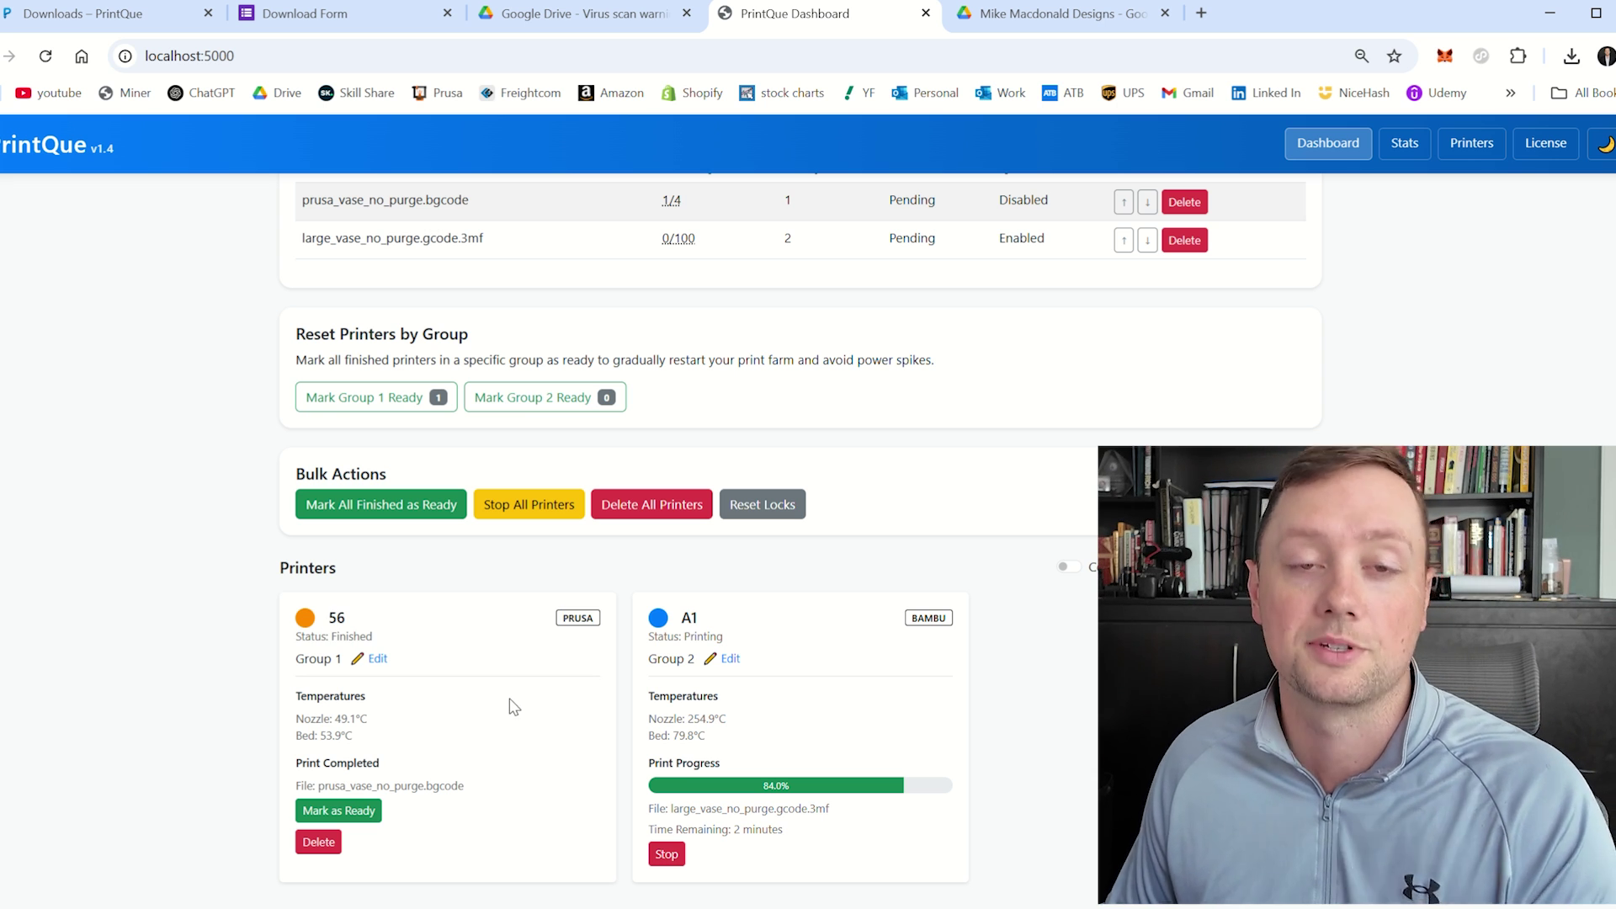